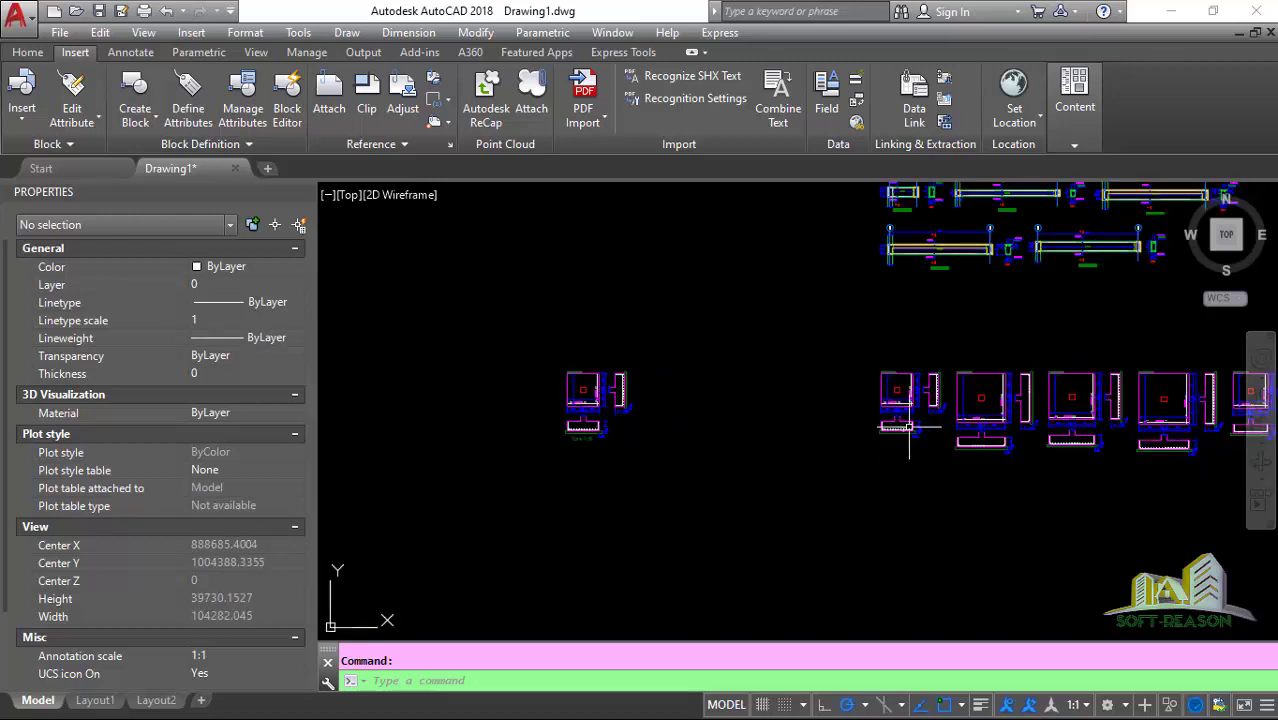
scroll(815, 447, down, 3)
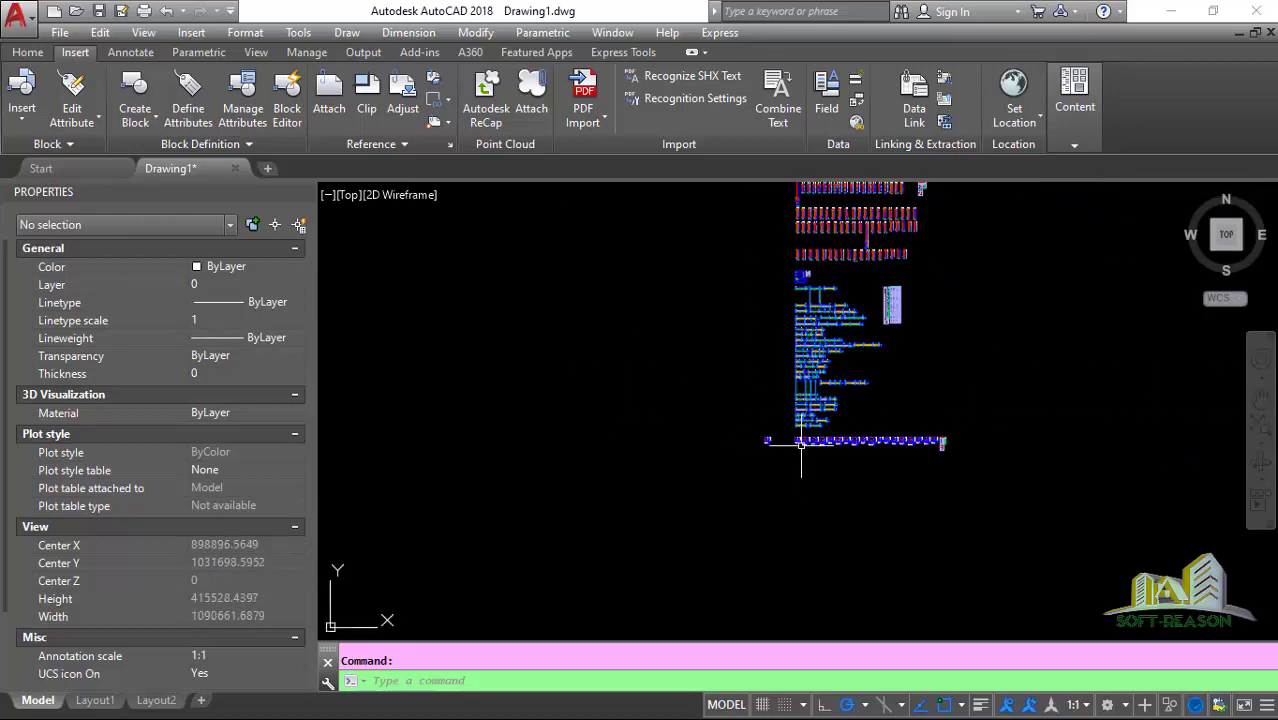
scroll(805, 460, up, 2)
scroll(800, 477, up, 6)
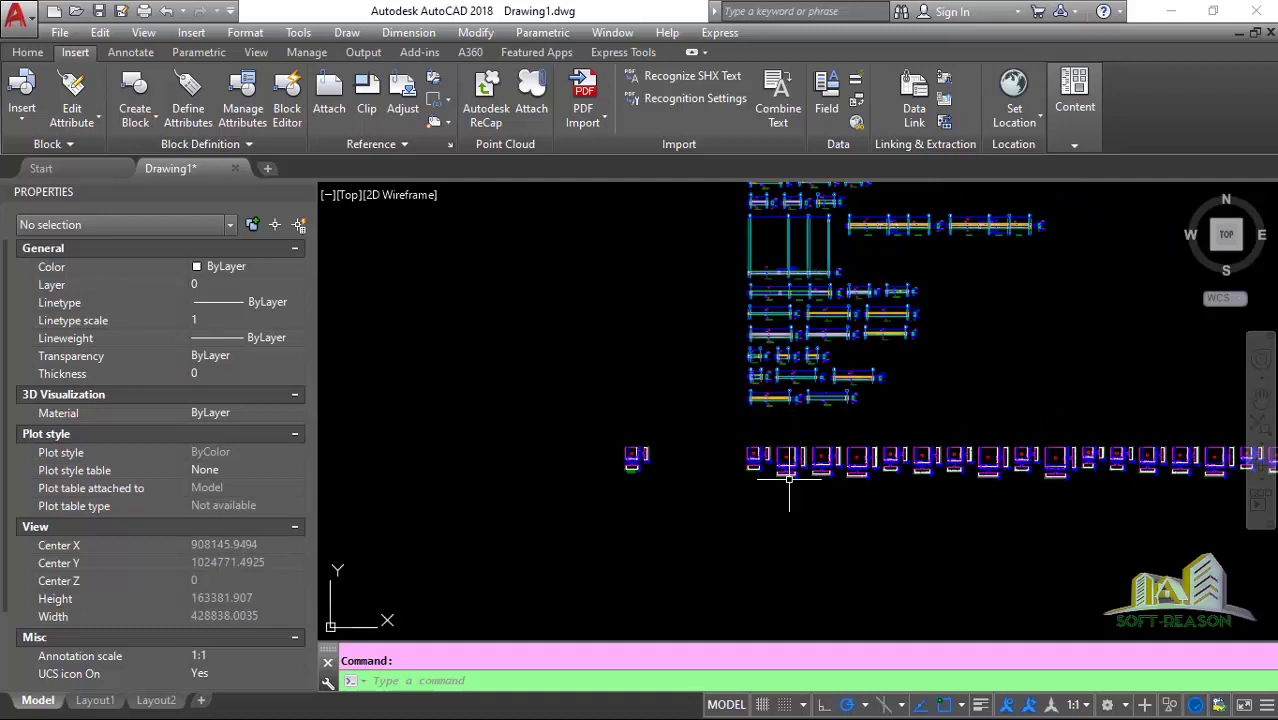
scroll(810, 425, down, 2)
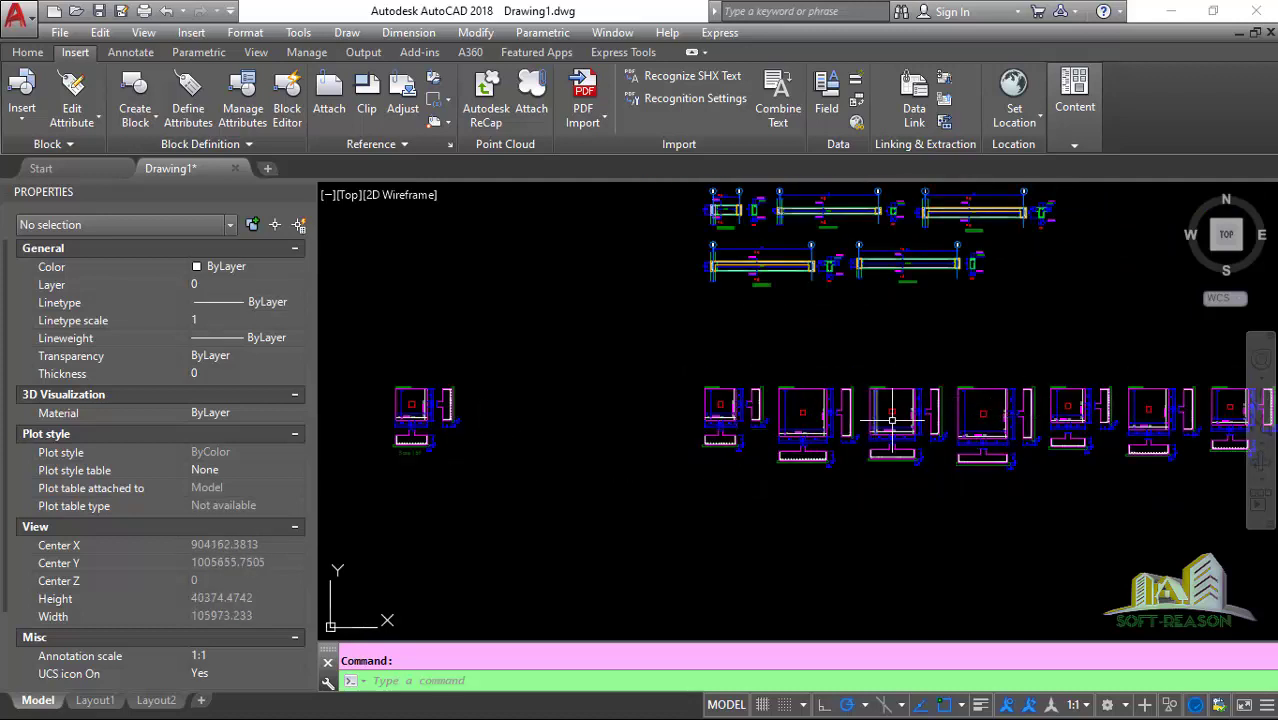
scroll(790, 470, up, 6)
scroll(620, 470, up, 2)
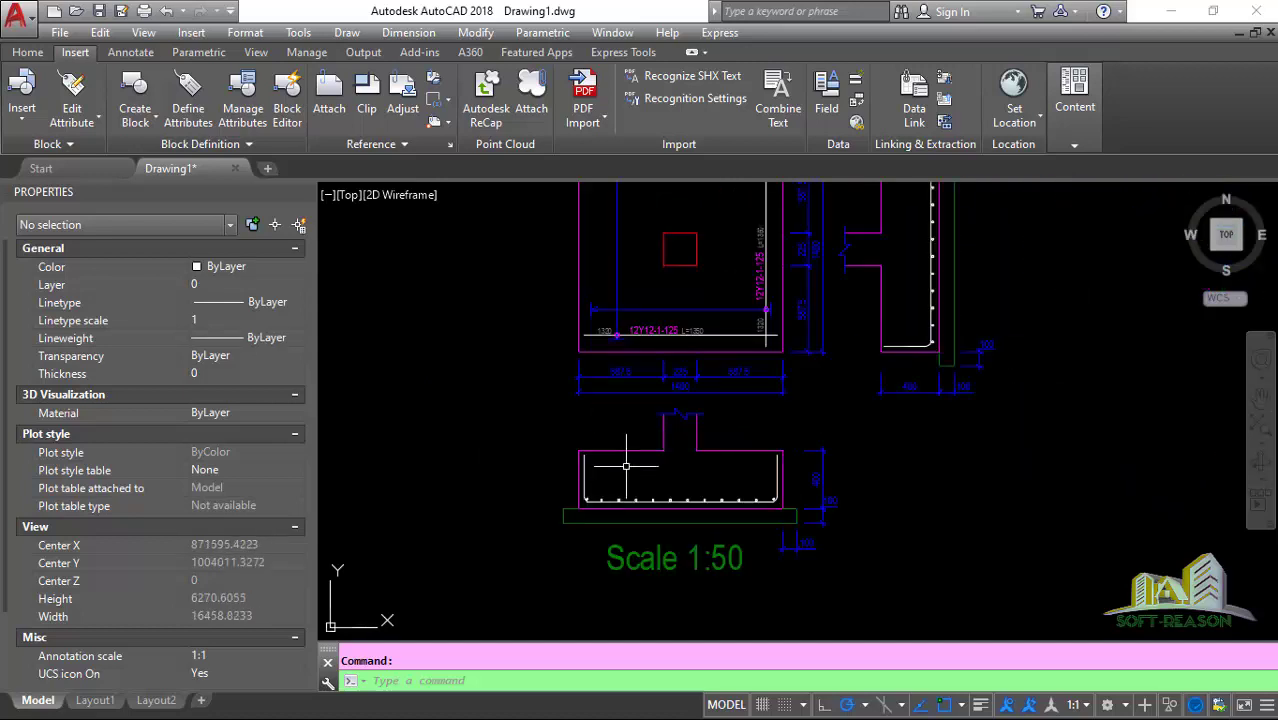
scroll(653, 432, down, 2)
scroll(680, 400, up, 2)
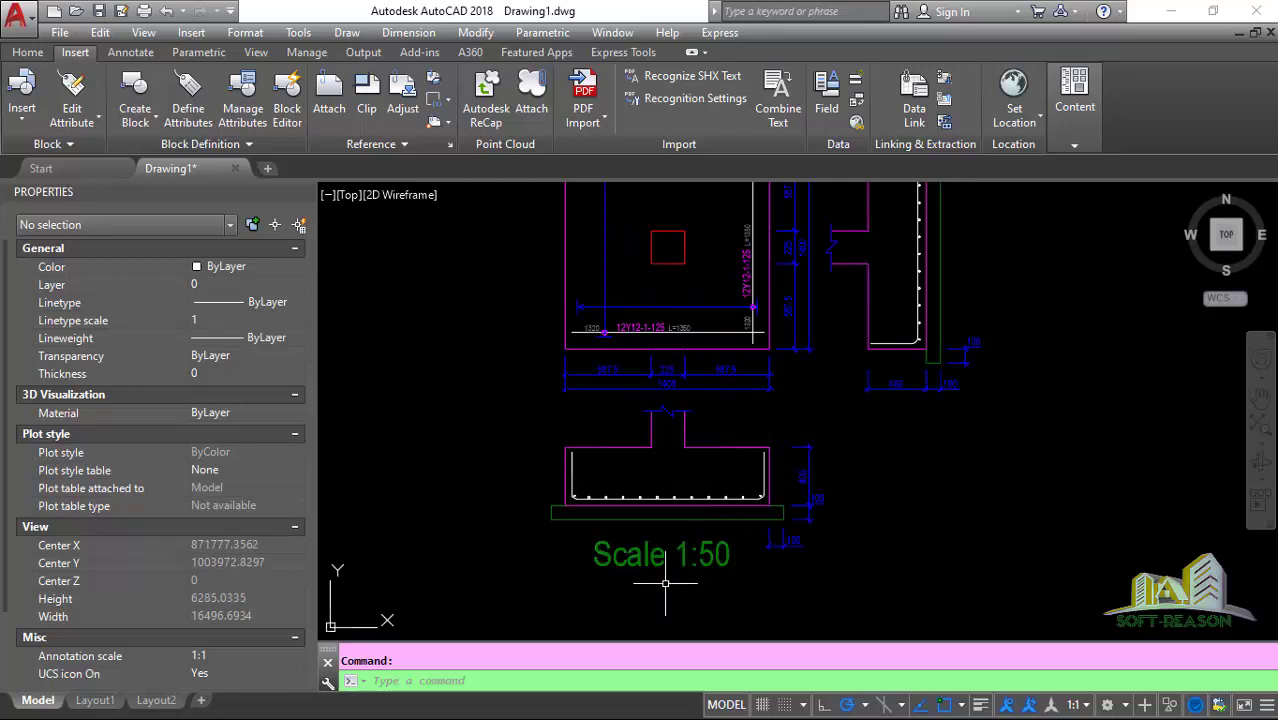
scroll(603, 437, down, 2)
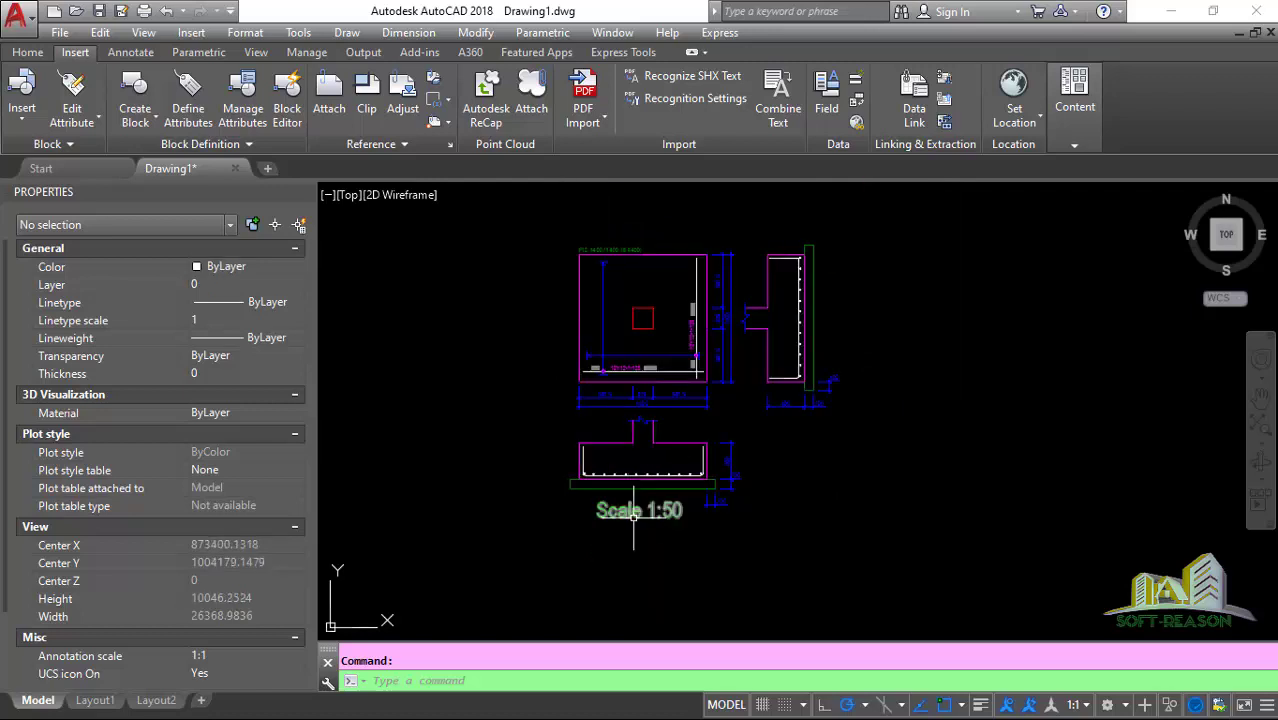
scroll(640, 510, up, 2)
scroll(660, 411, down, 2)
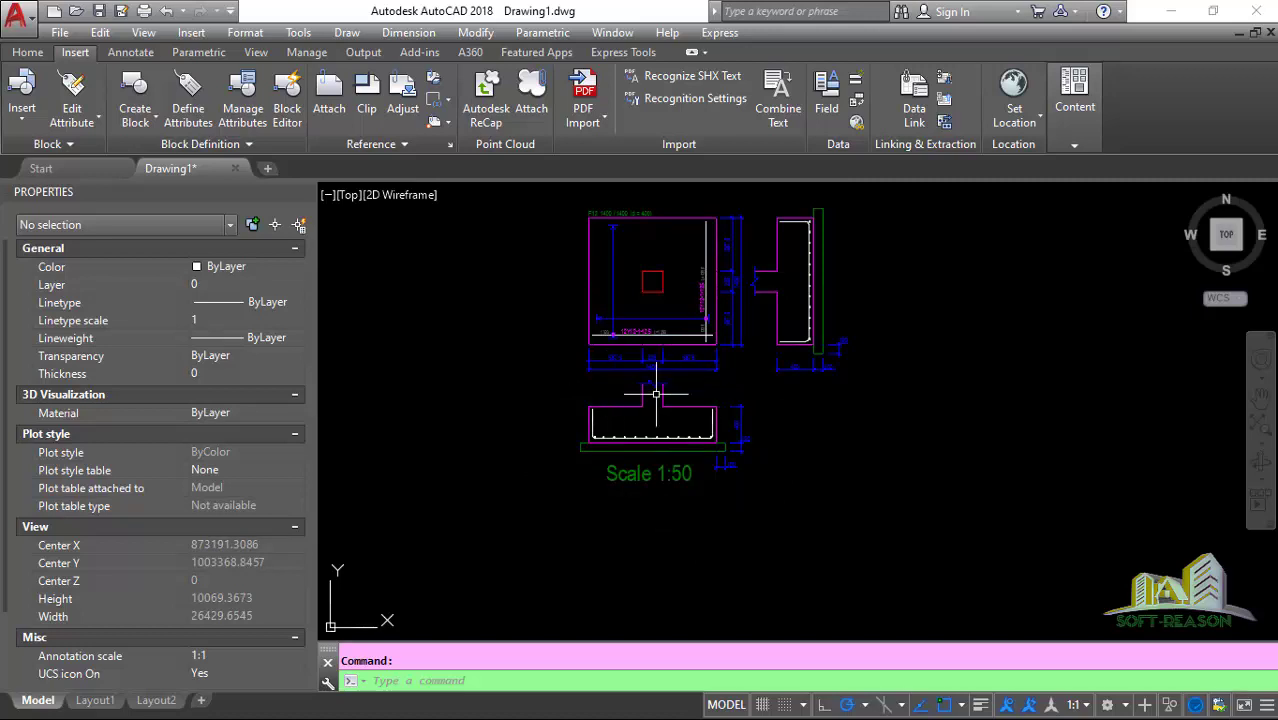
click(618, 369)
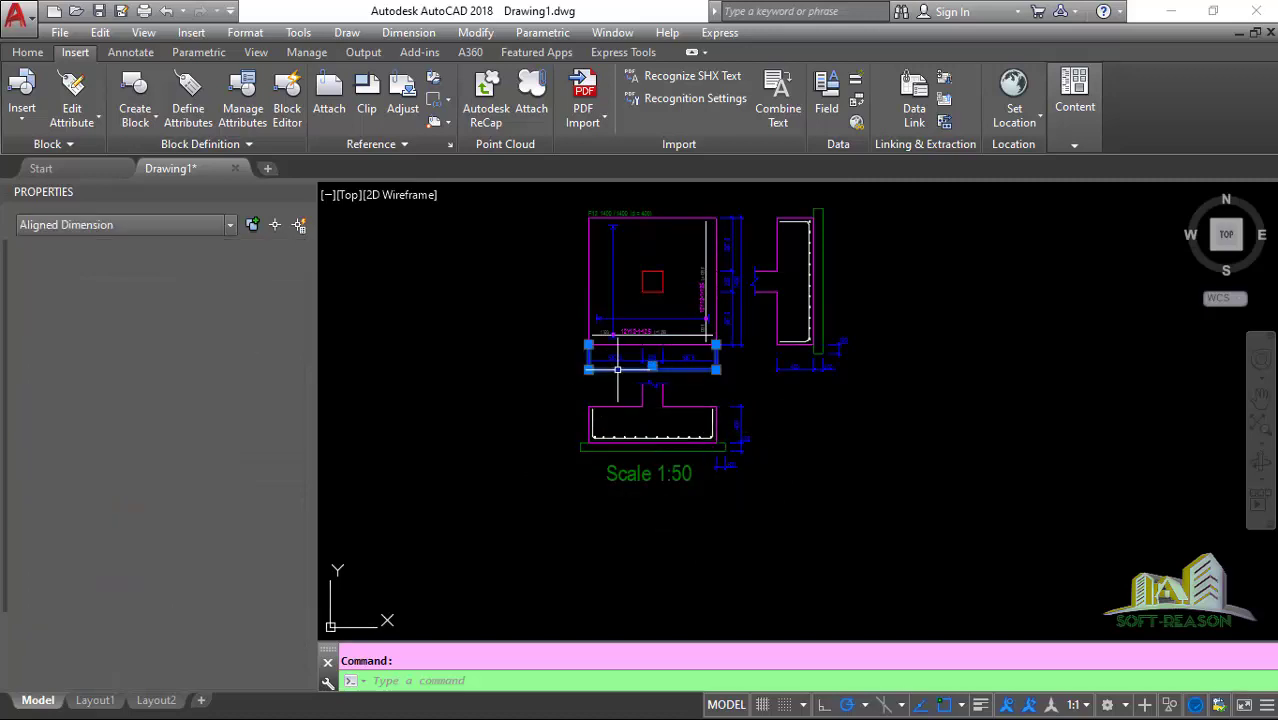
scroll(224, 480, down, 10)
scroll(227, 507, down, 10)
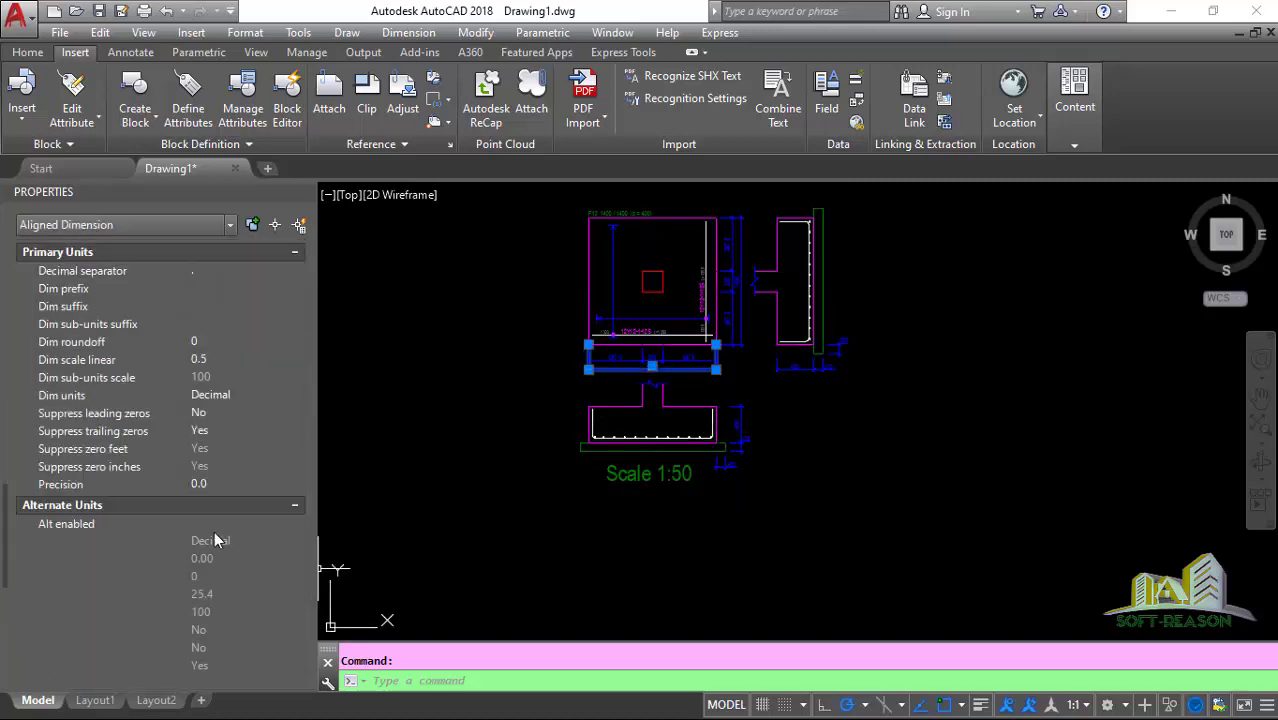
scroll(214, 536, up, 4)
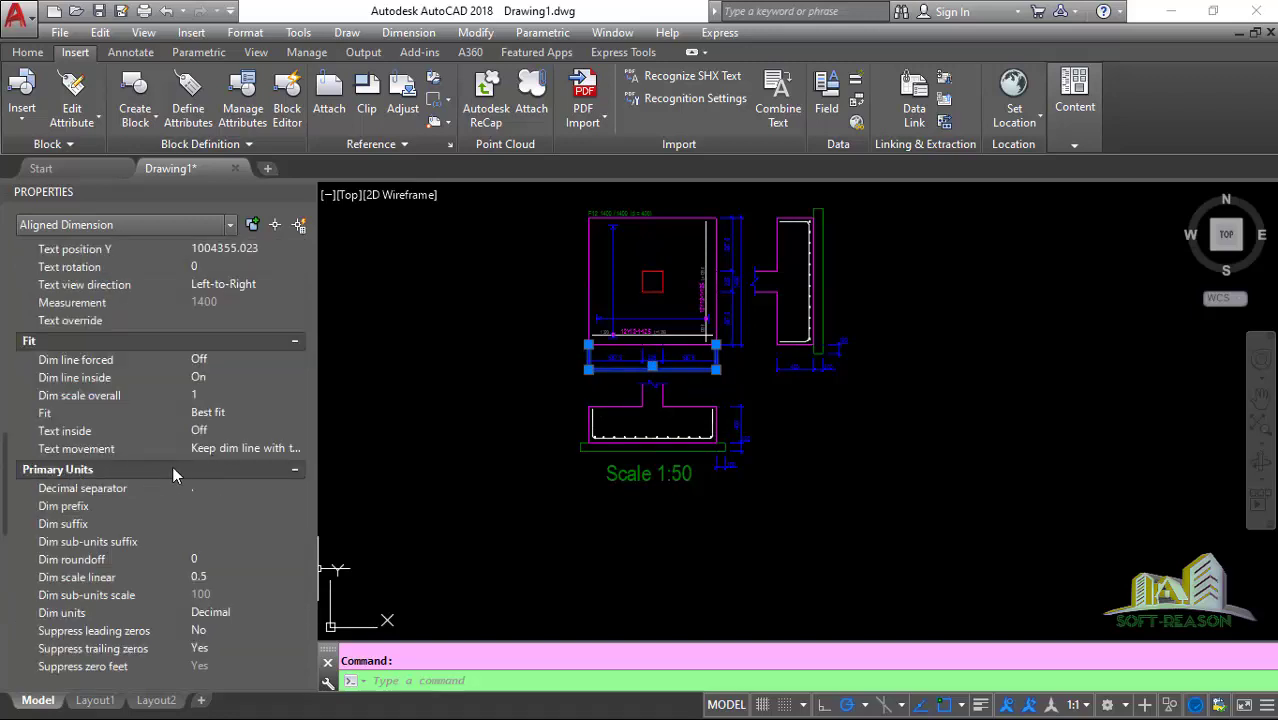
scroll(190, 485, down, 2)
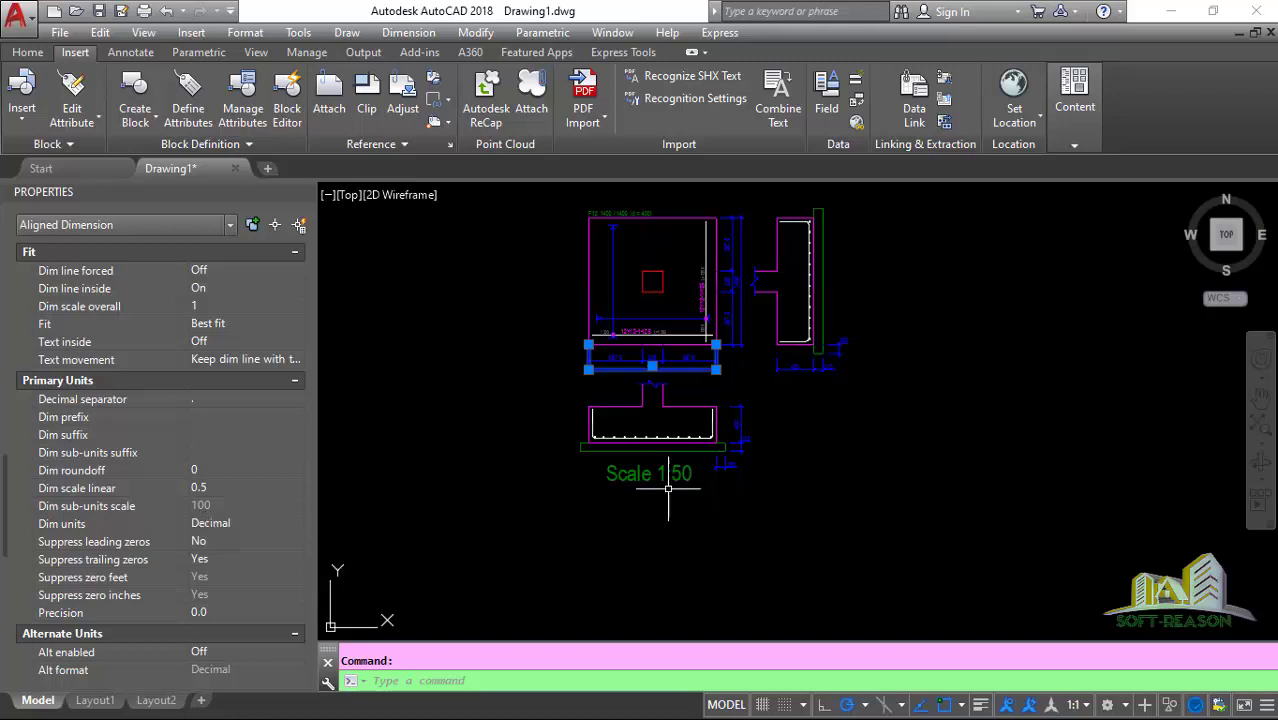
scroll(570, 471, down, 2)
scroll(612, 432, up, 2)
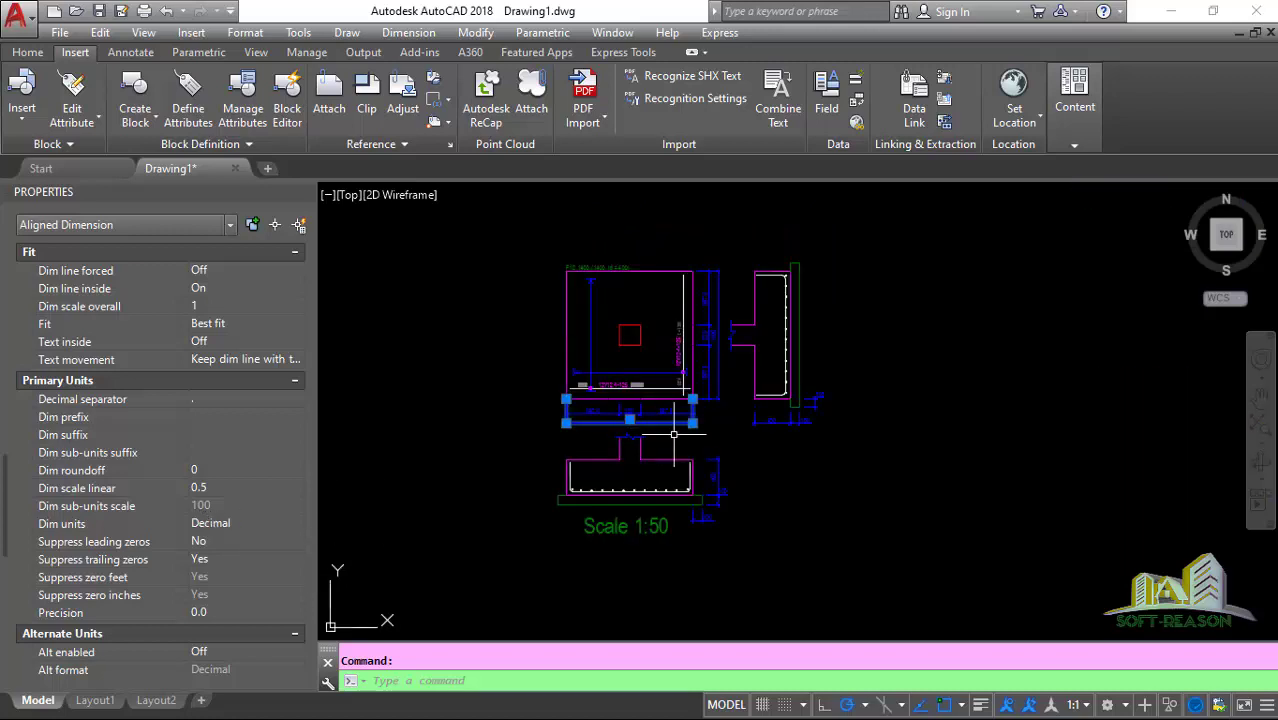
key(Escape)
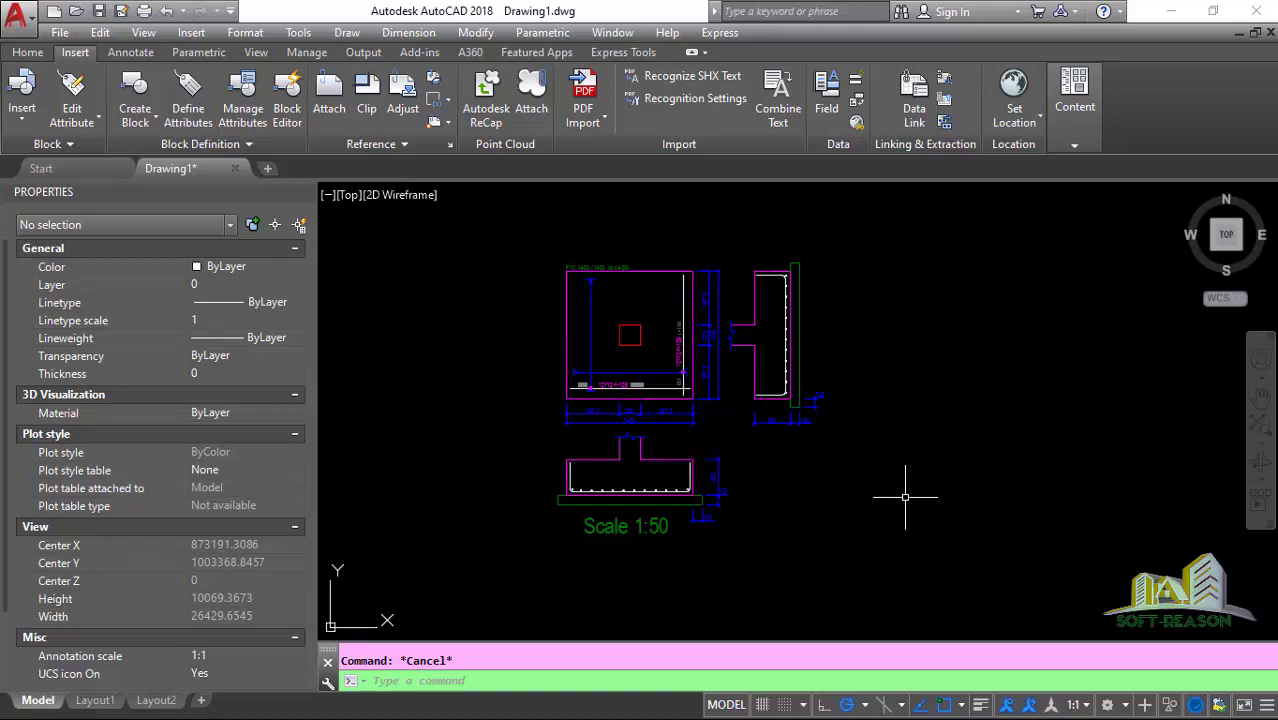
scroll(690, 372, up, 1)
scroll(685, 390, down, 1)
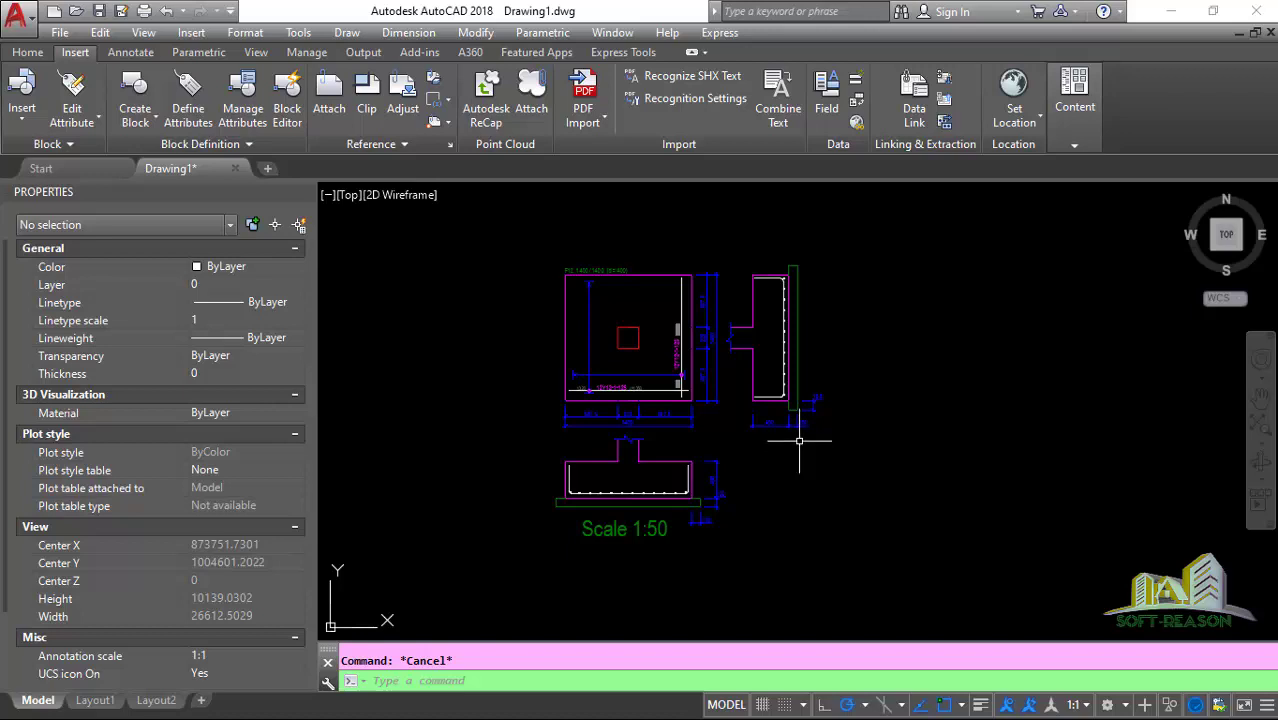
Window-select the Scale 1:50 footing detail and copy it to the right of the original.
click(460, 217)
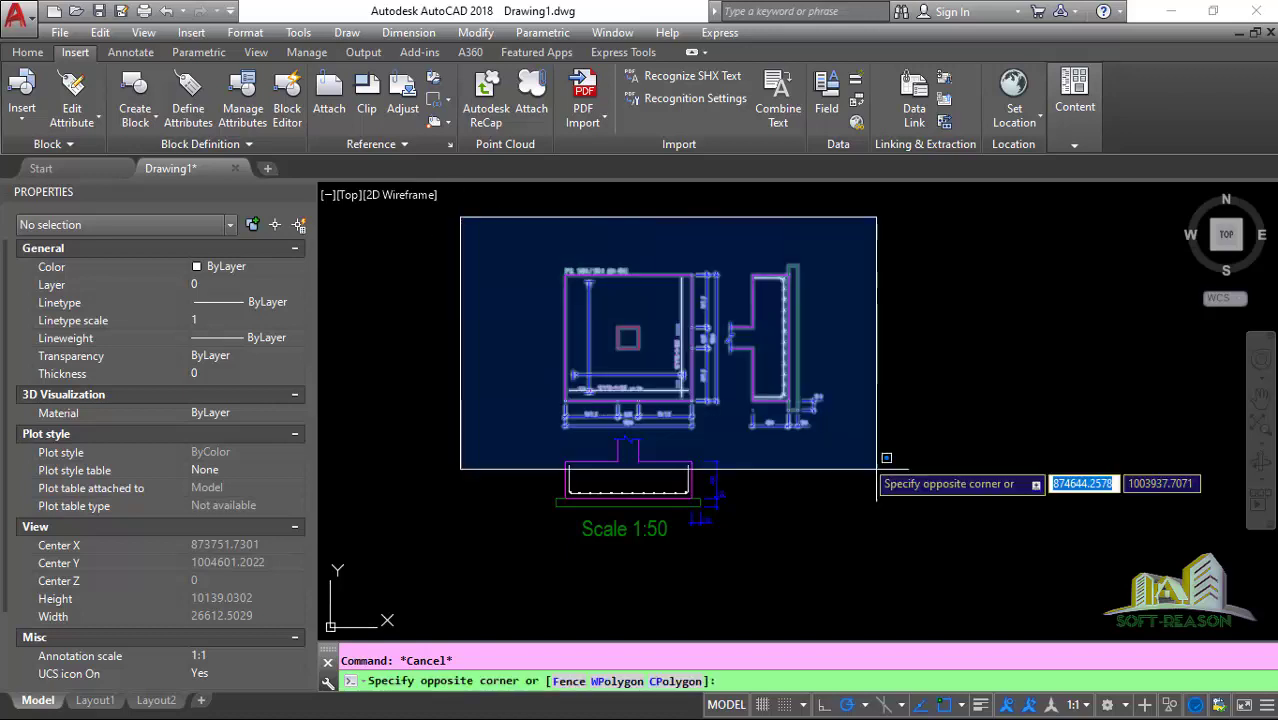
click(960, 578)
text(c)
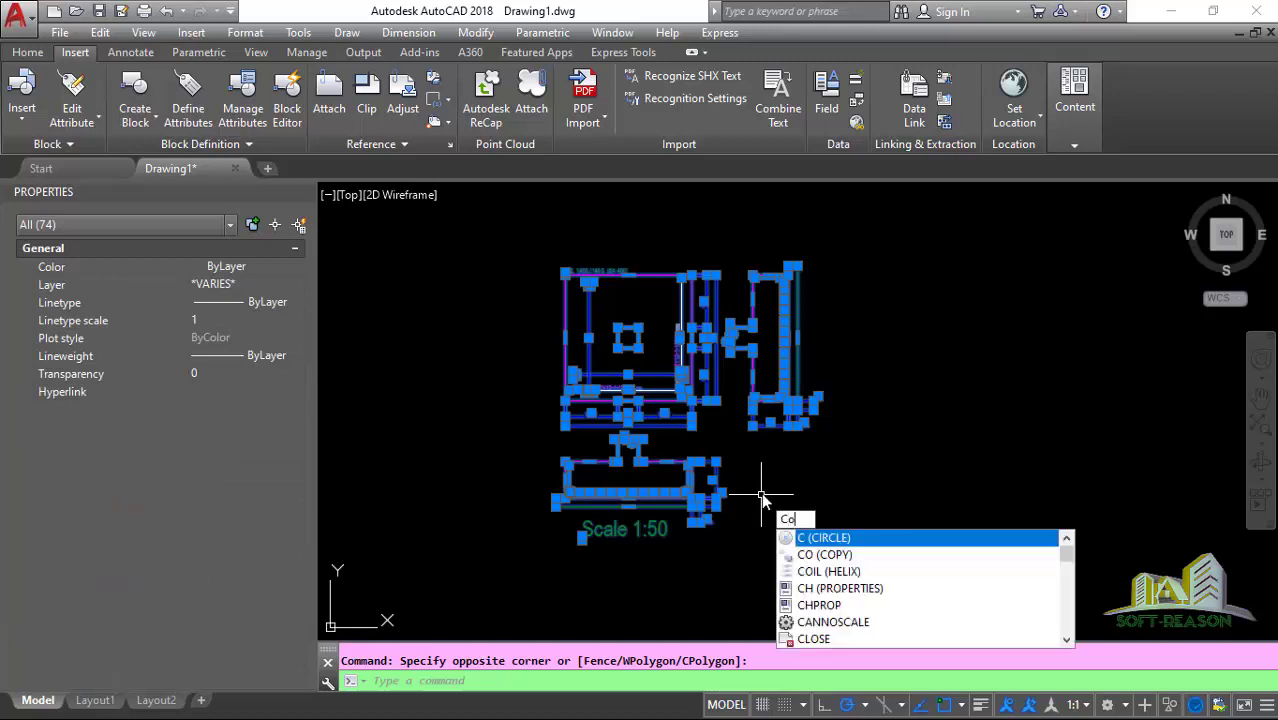
text(o)
key(Return)
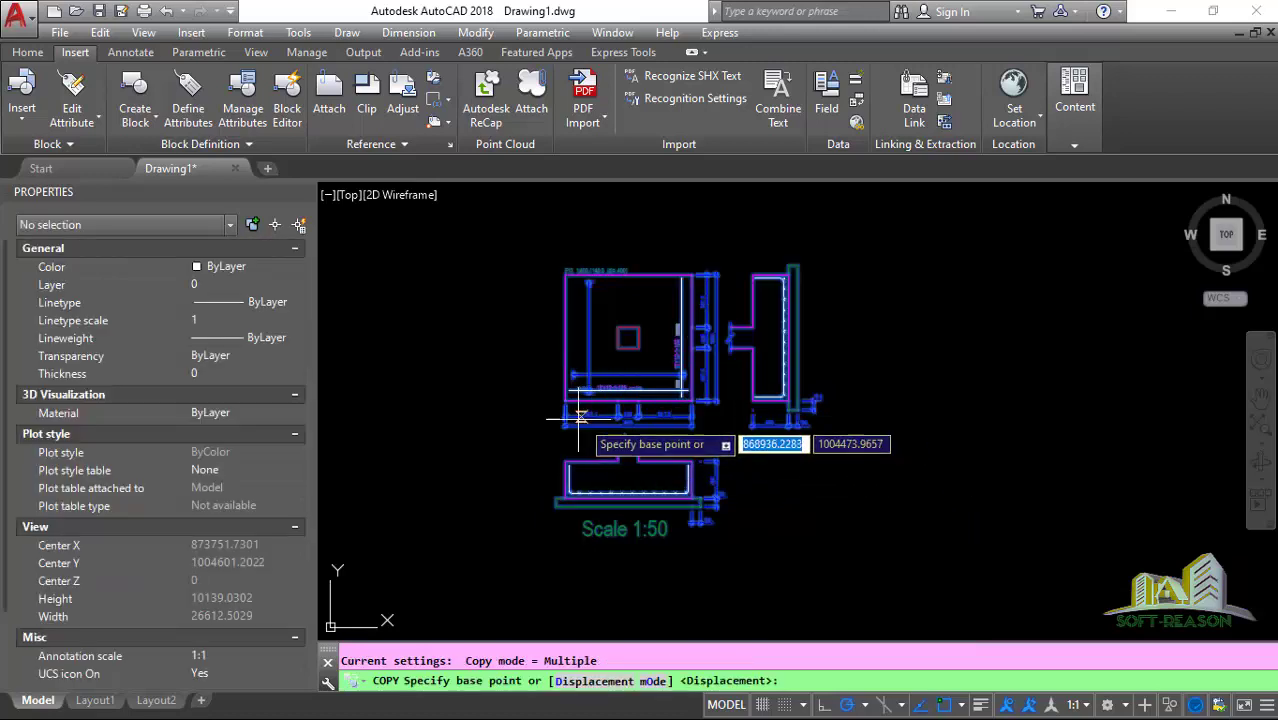
click(584, 400)
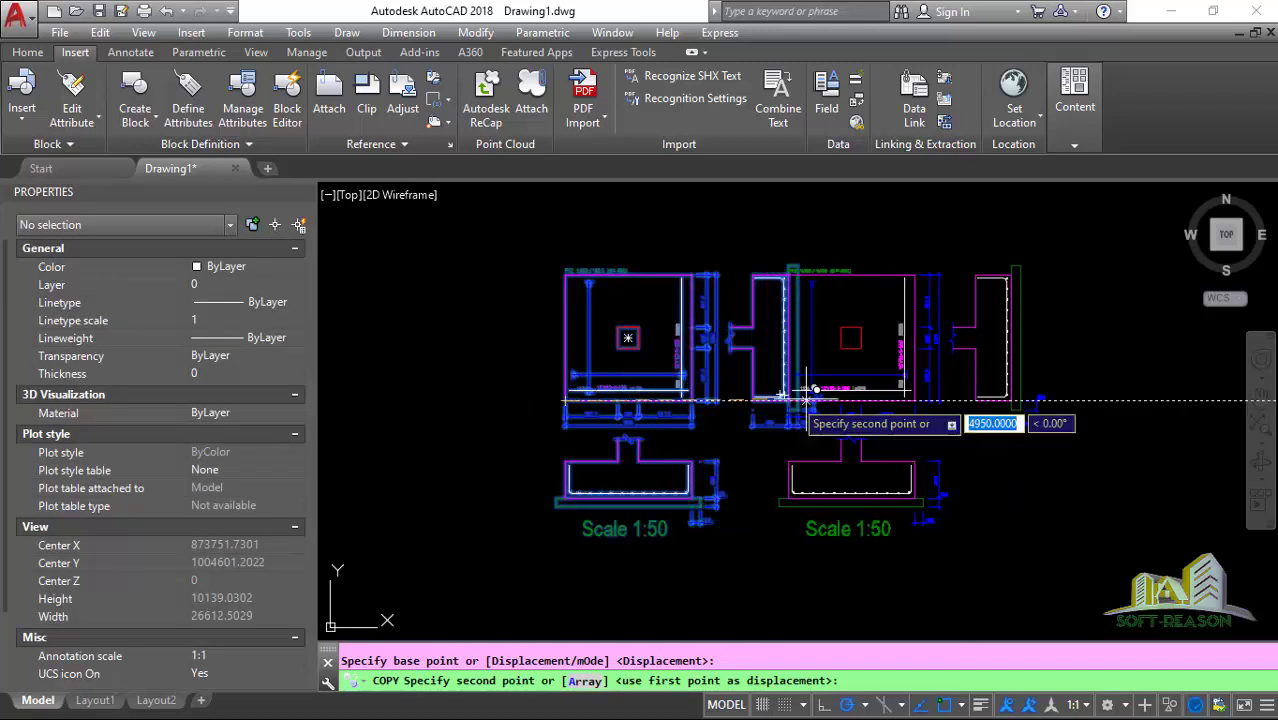
click(866, 400)
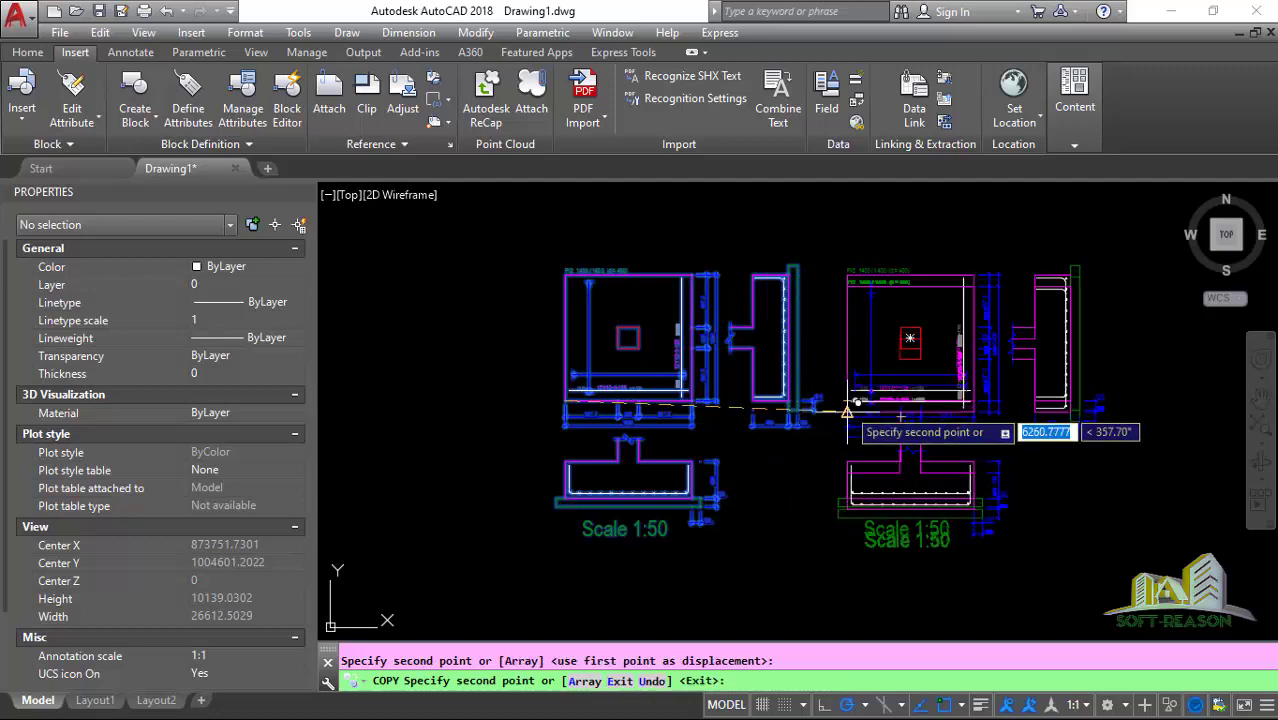
scroll(550, 398, down, 4)
key(Escape)
scroll(680, 425, up, 2)
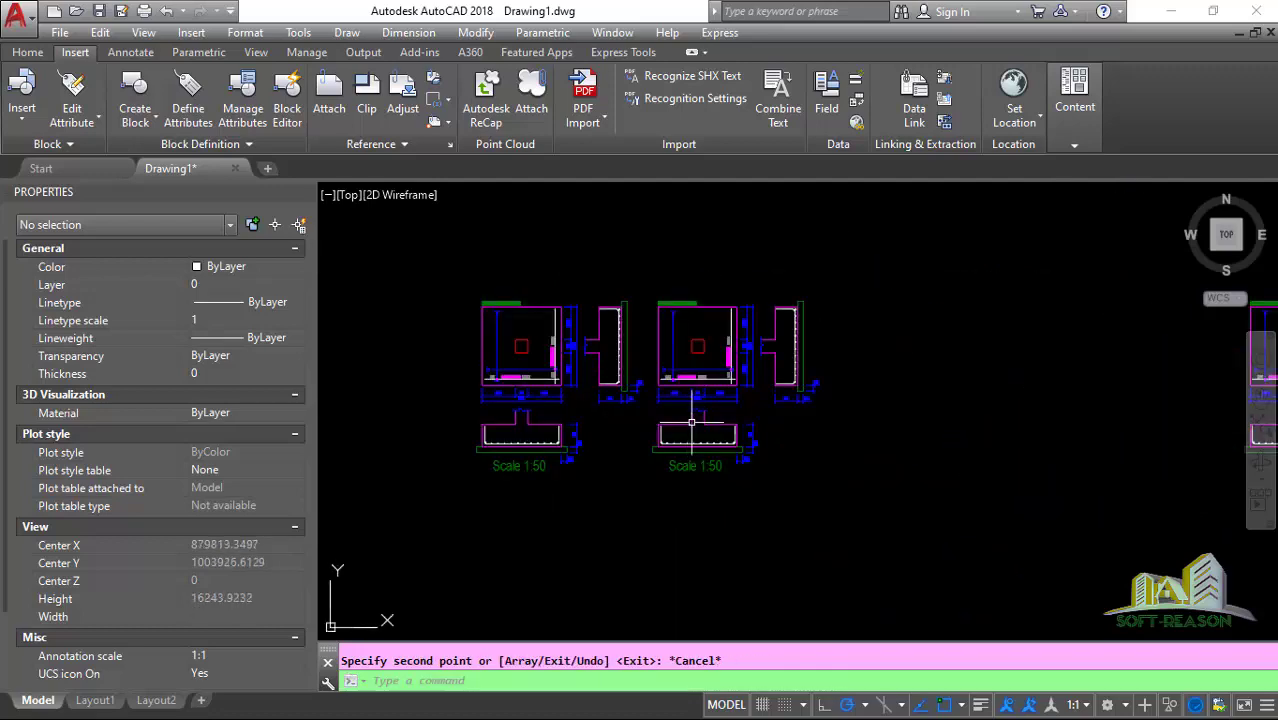
Select the copied footing detail and move it further to the right.
click(894, 279)
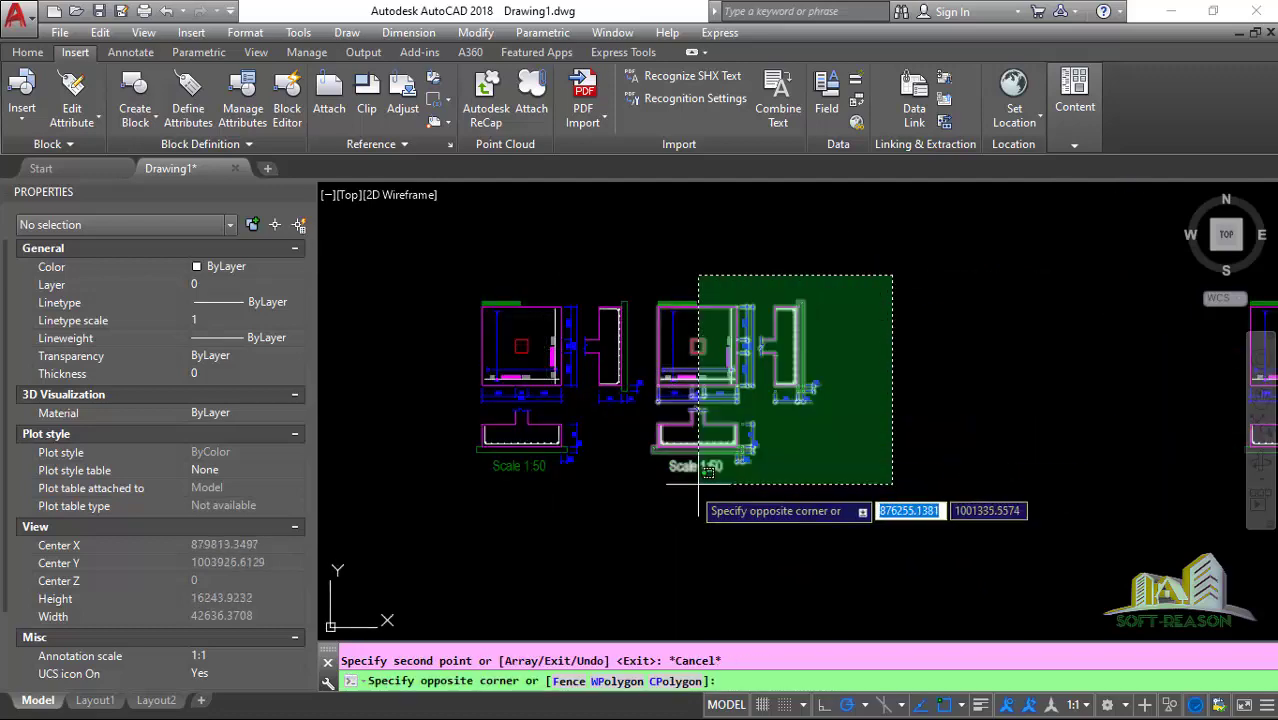
scroll(634, 500, up, 1)
click(600, 500)
scroll(590, 500, down, 1)
middle_drag(860, 285, 832, 340)
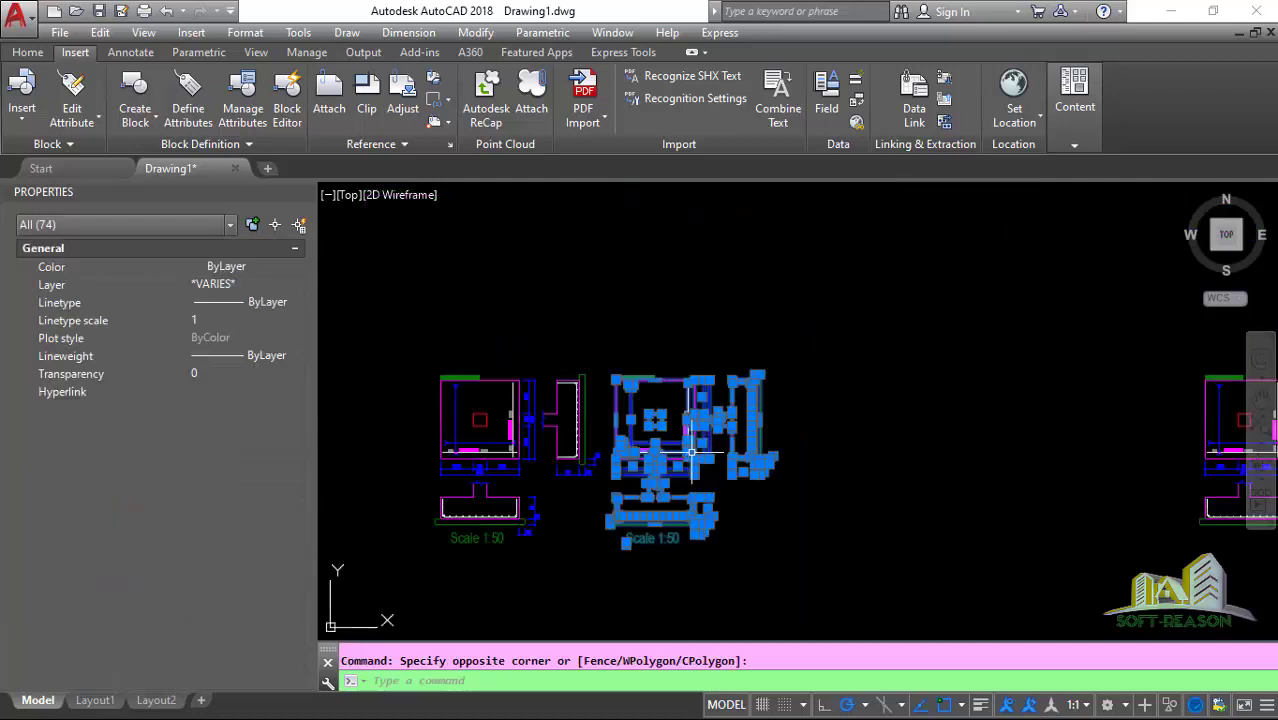
click(832, 341)
click(614, 558)
text(m)
key(Return)
click(614, 520)
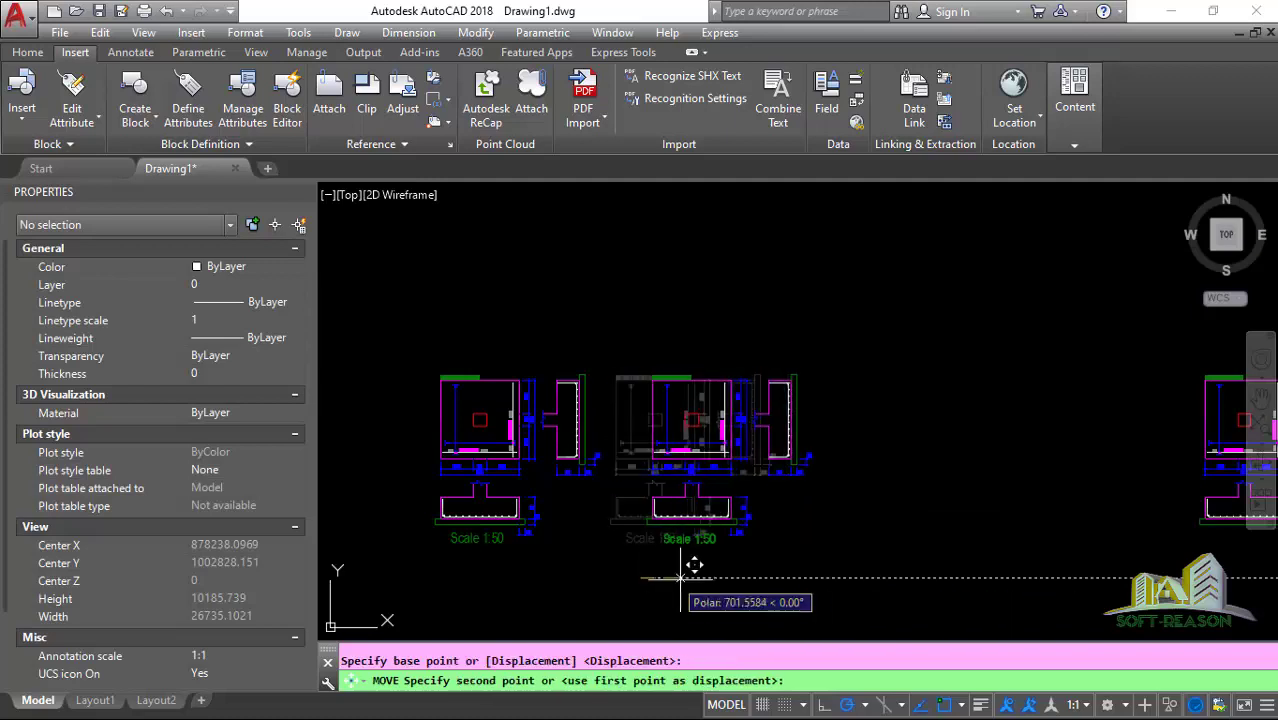
click(690, 520)
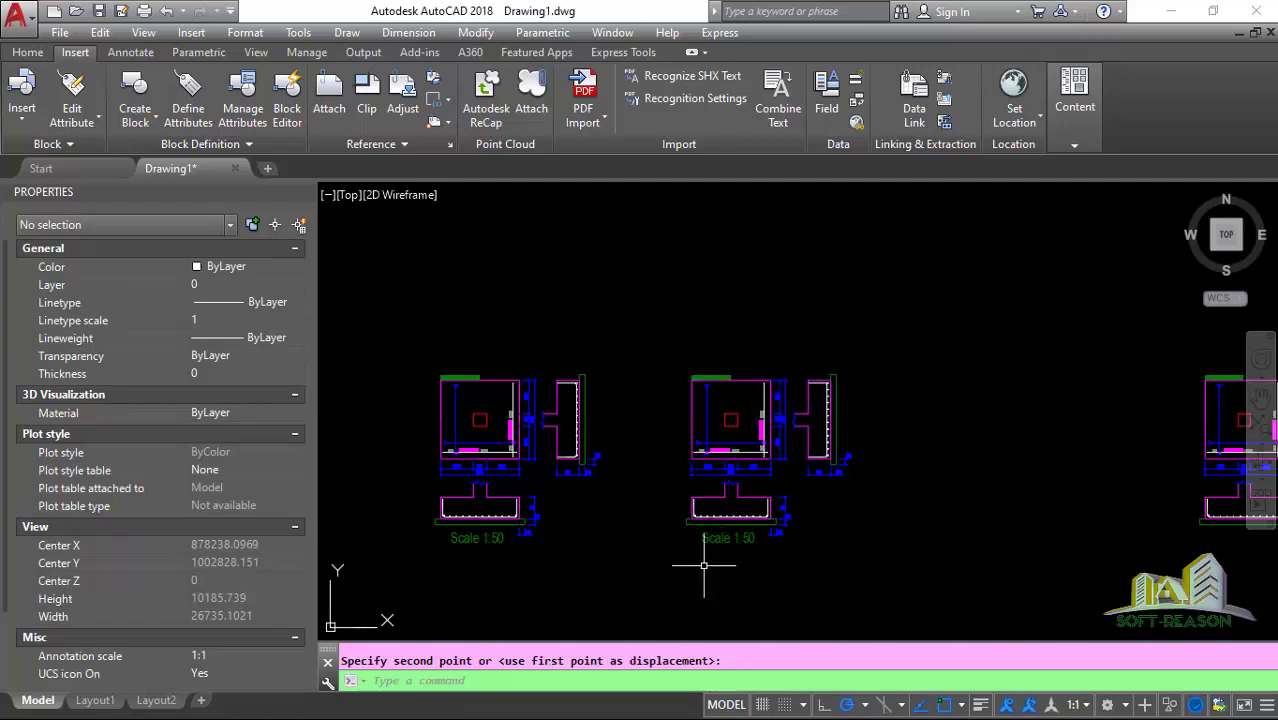
scroll(700, 510, up, 3)
scroll(740, 490, down, 1)
Move the copy's Scale 1:50 label down, clear beneath its base elevation.
scroll(761, 470, up, 1)
scroll(765, 450, down, 2)
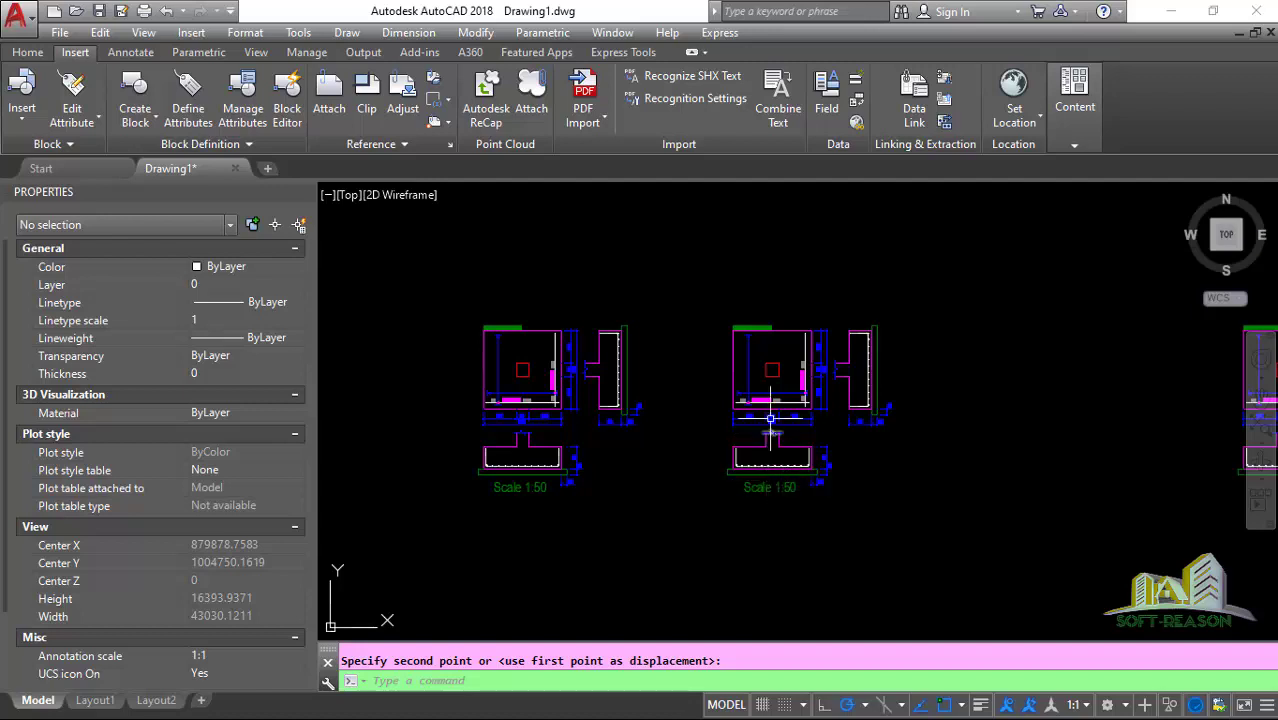
scroll(772, 418, up, 2)
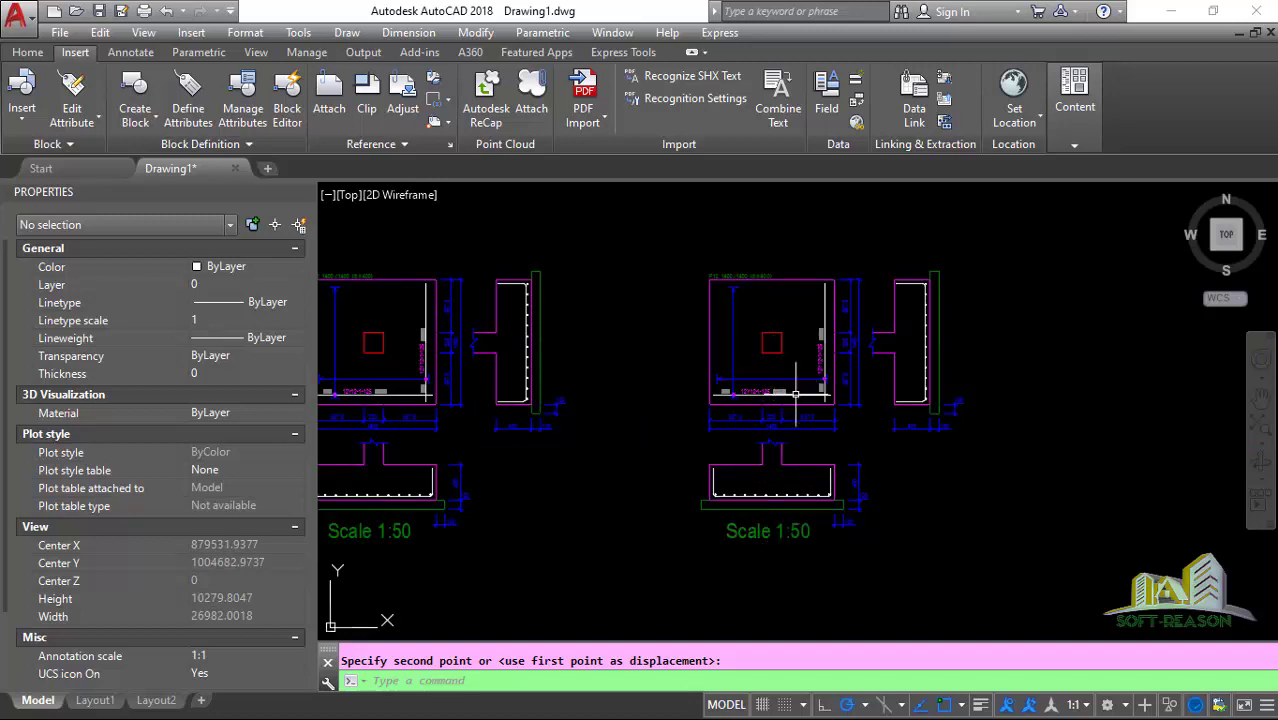
click(798, 536)
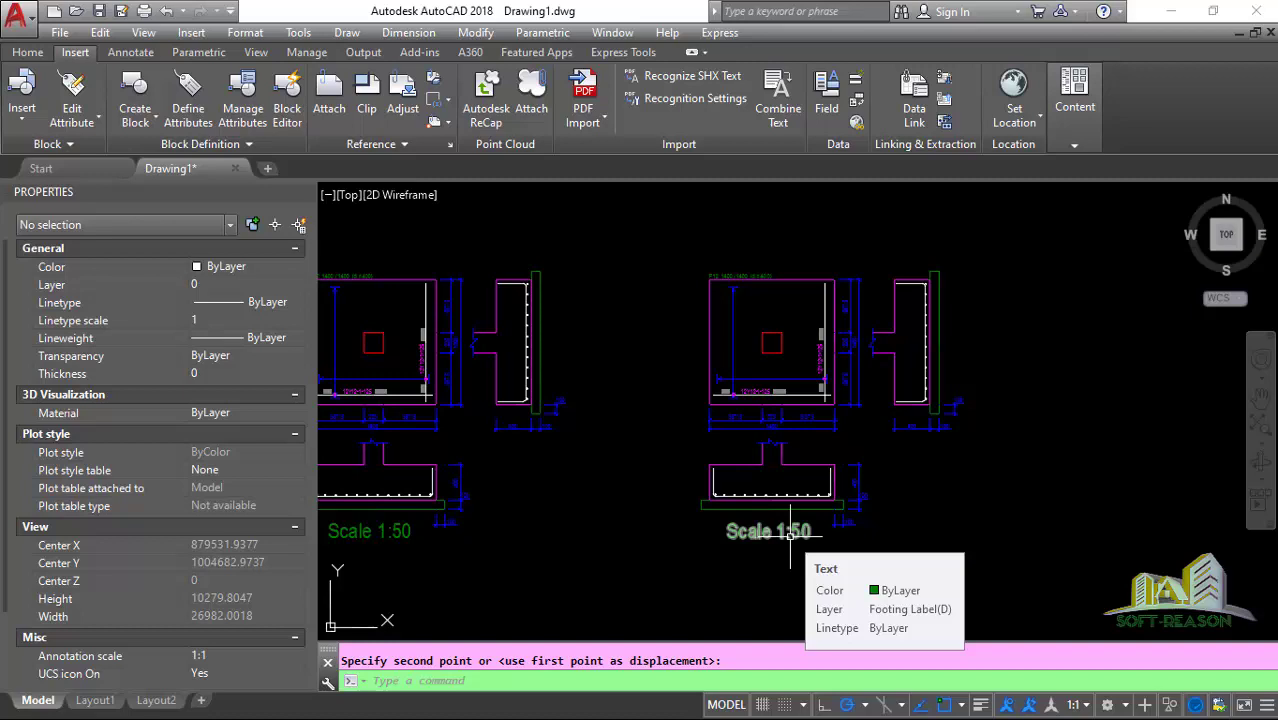
scroll(780, 440, down, 2)
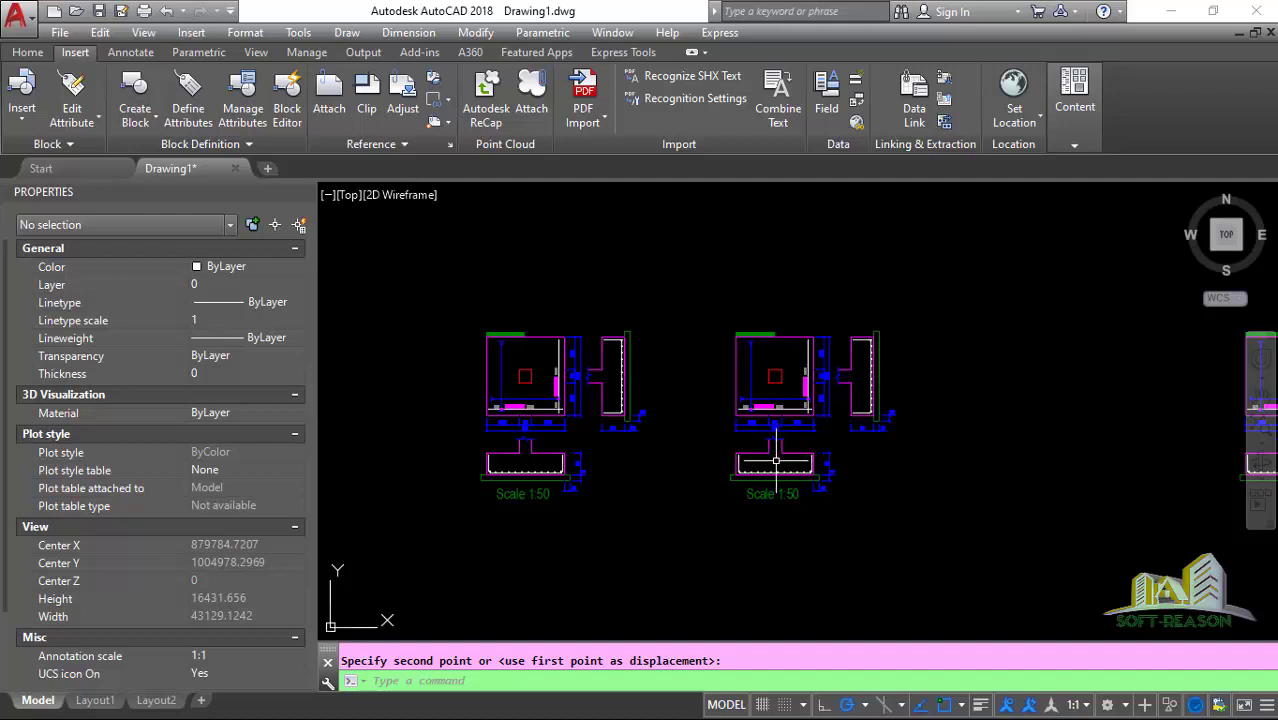
click(774, 506)
scroll(773, 511, up, 2)
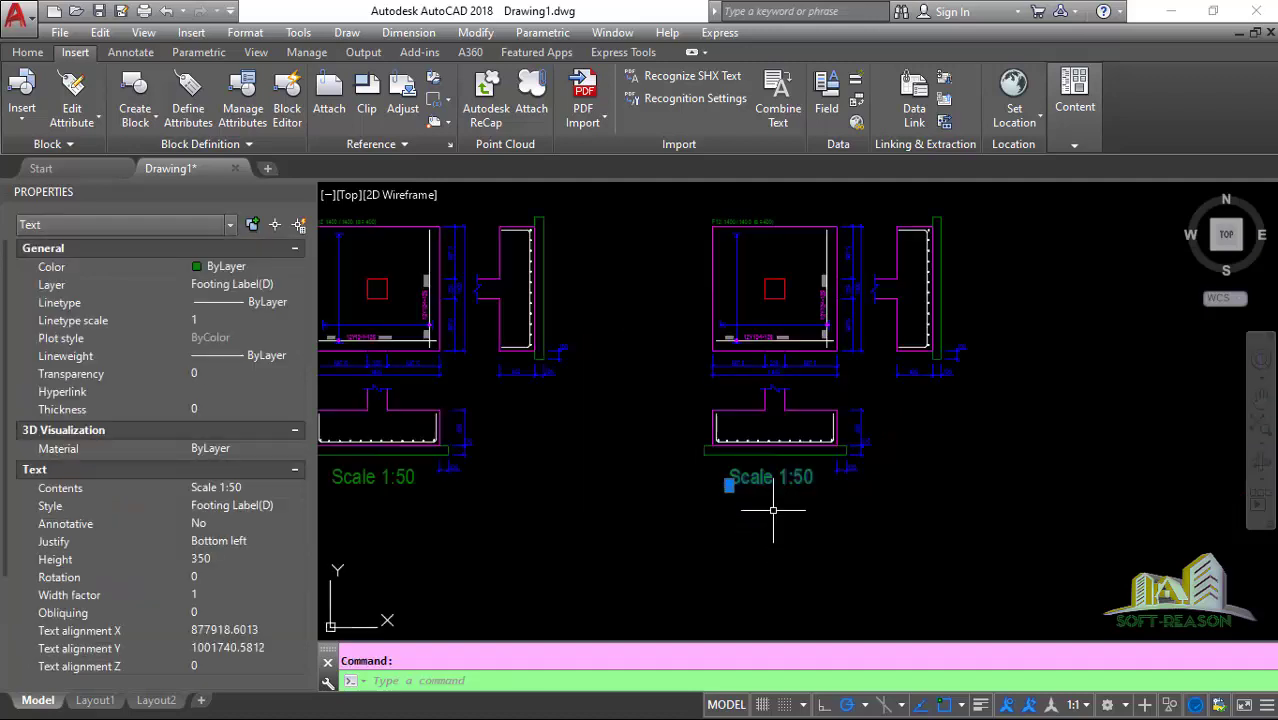
scroll(773, 511, up, 2)
text(m)
key(Return)
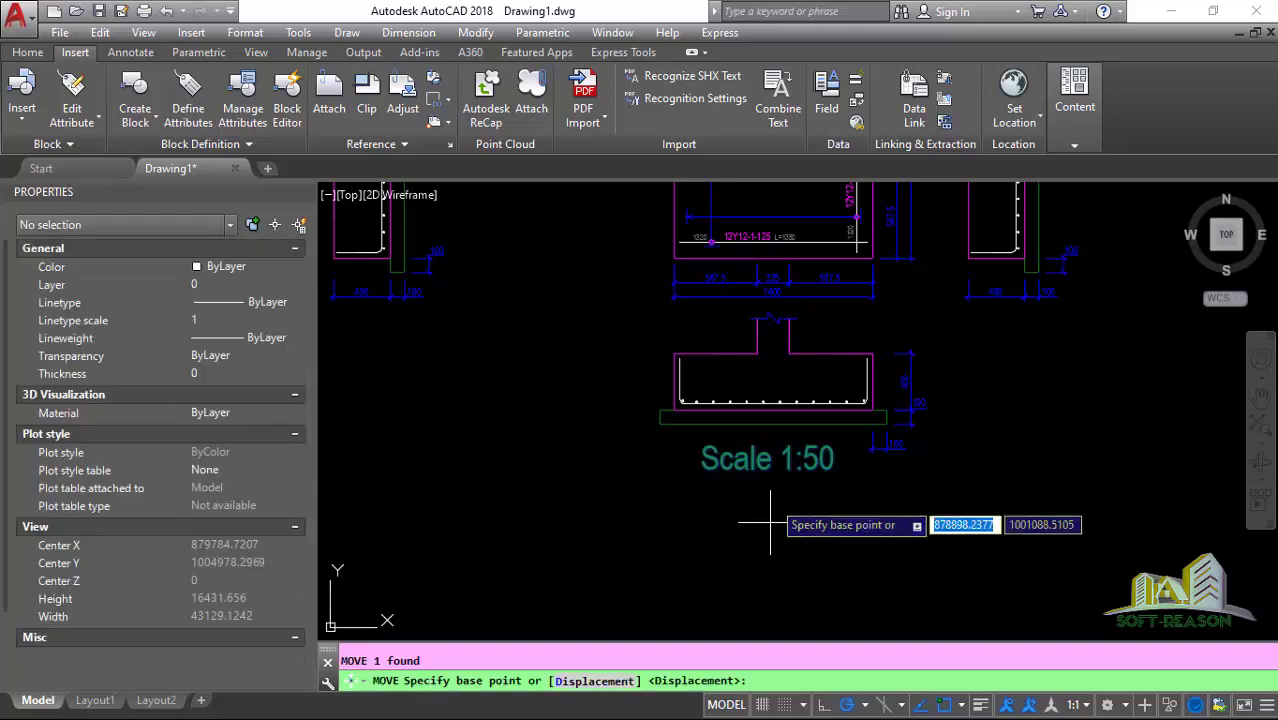
click(714, 467)
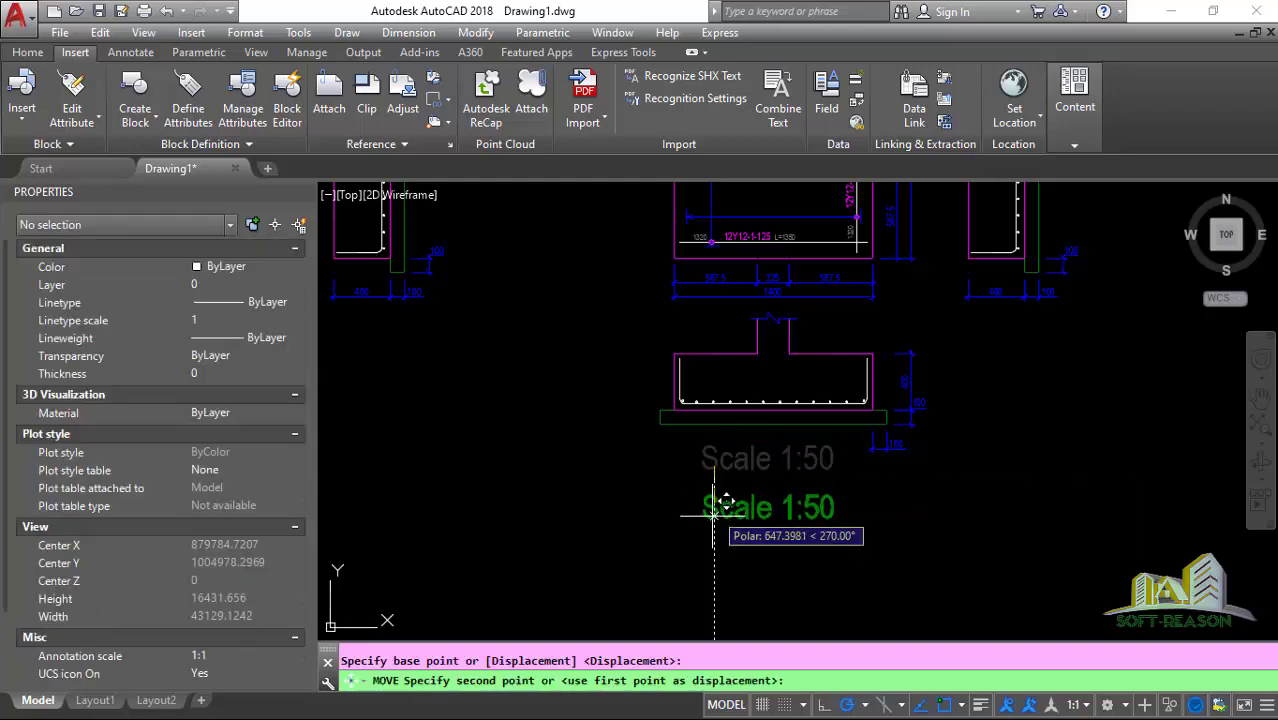
click(712, 515)
scroll(772, 555, down, 3)
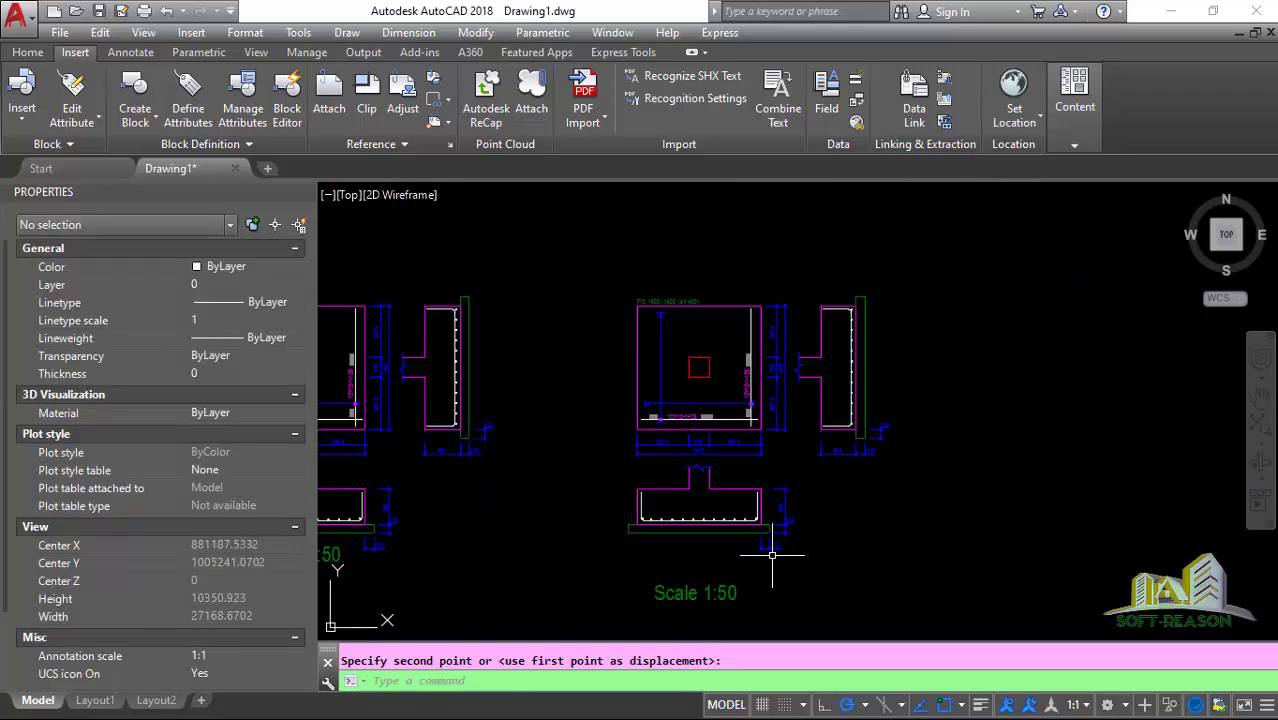
click(601, 281)
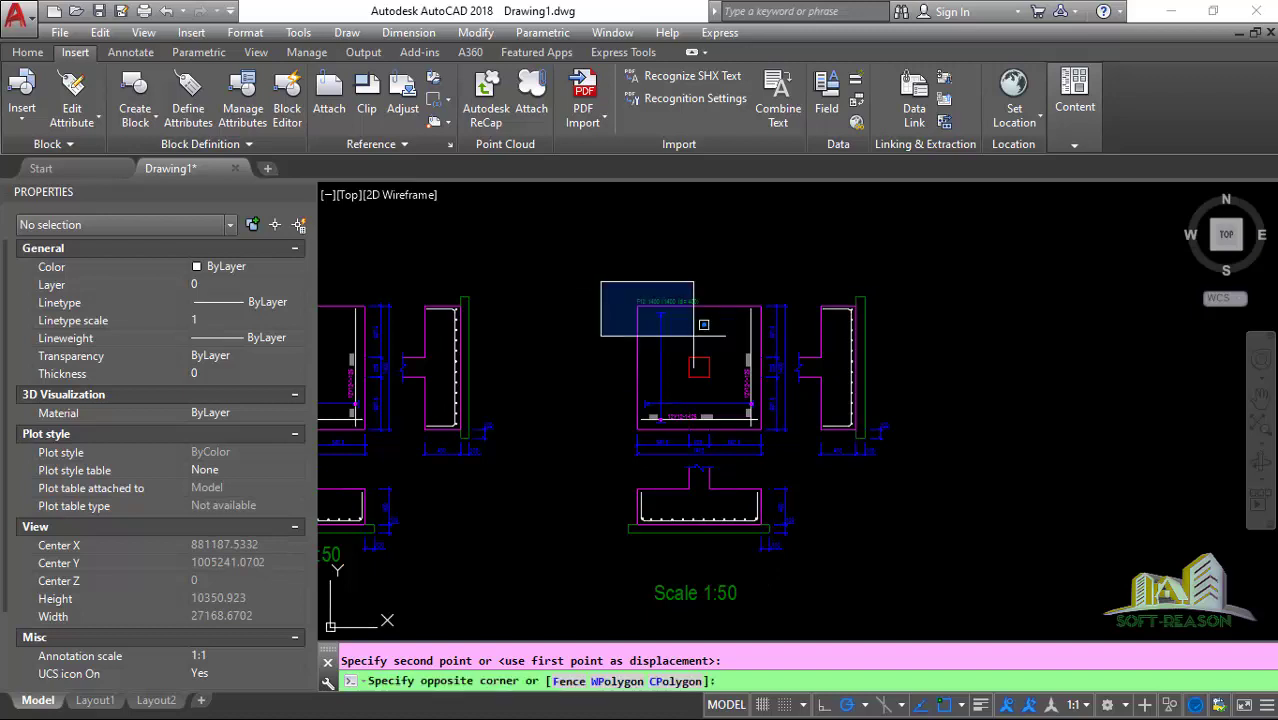
Scale the middle footing detail by a factor of 2 from its plan's corner point.
click(912, 569)
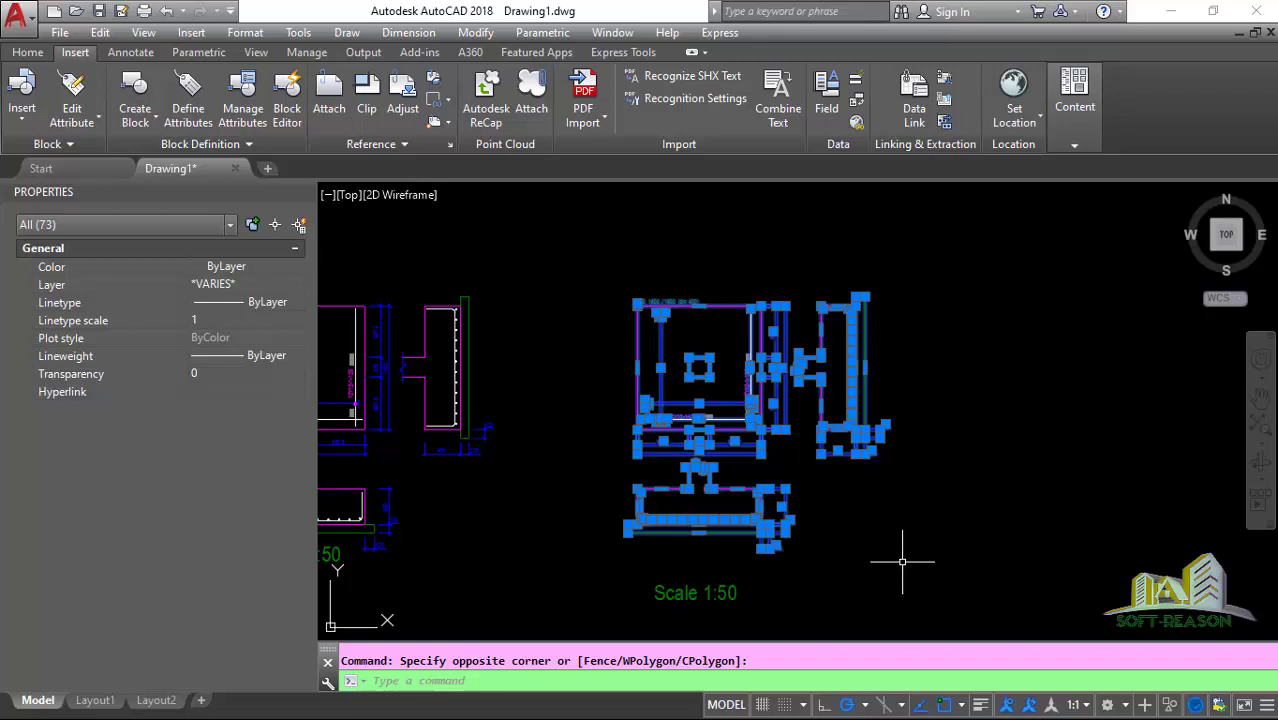
text(SC)
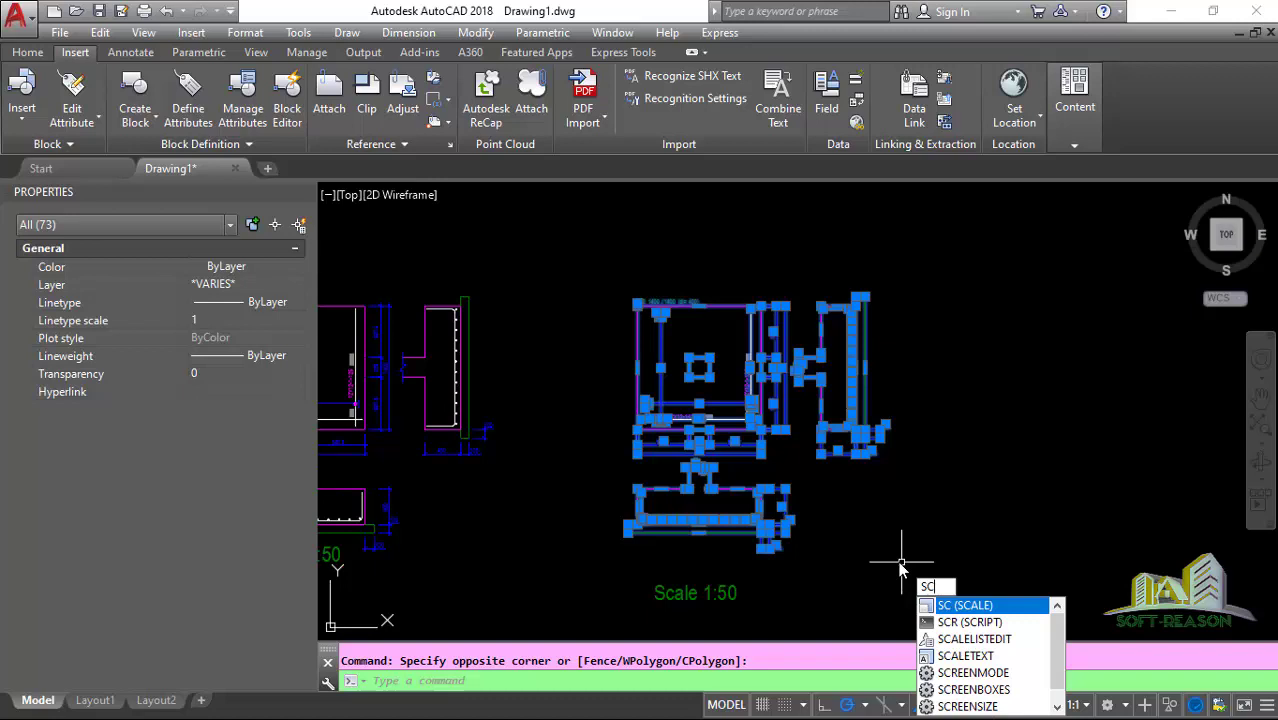
key(Return)
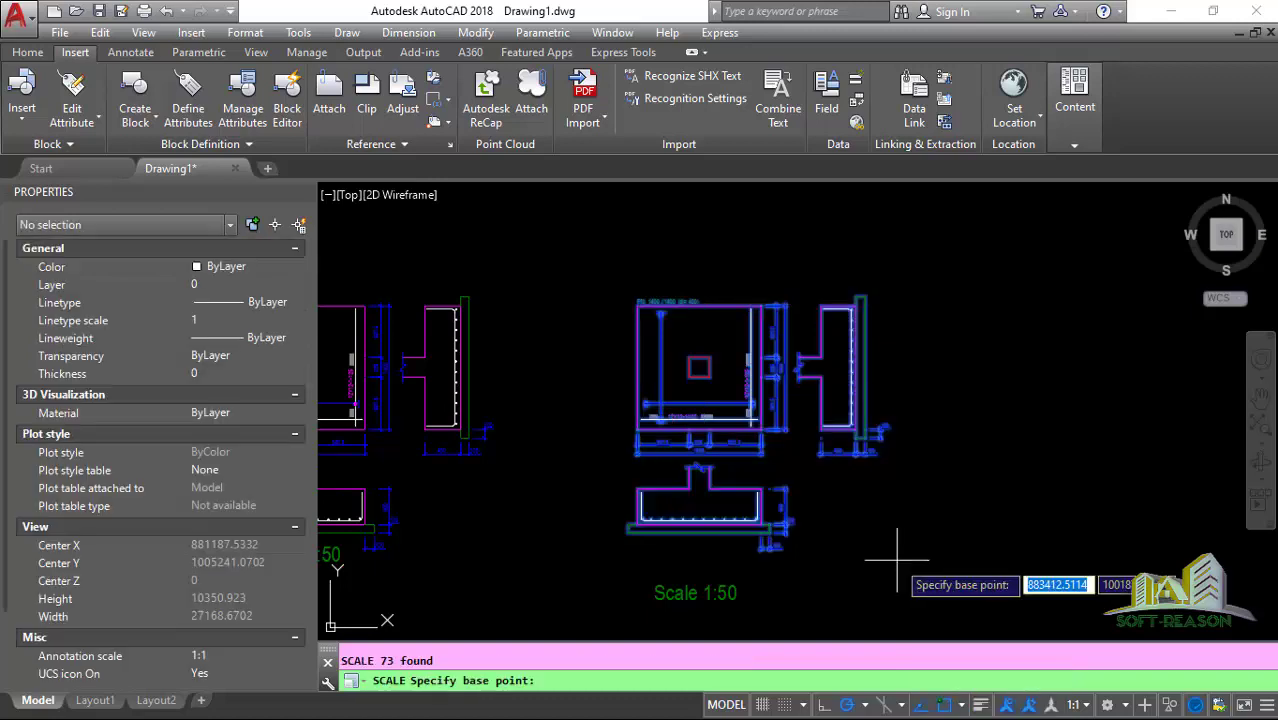
click(637, 430)
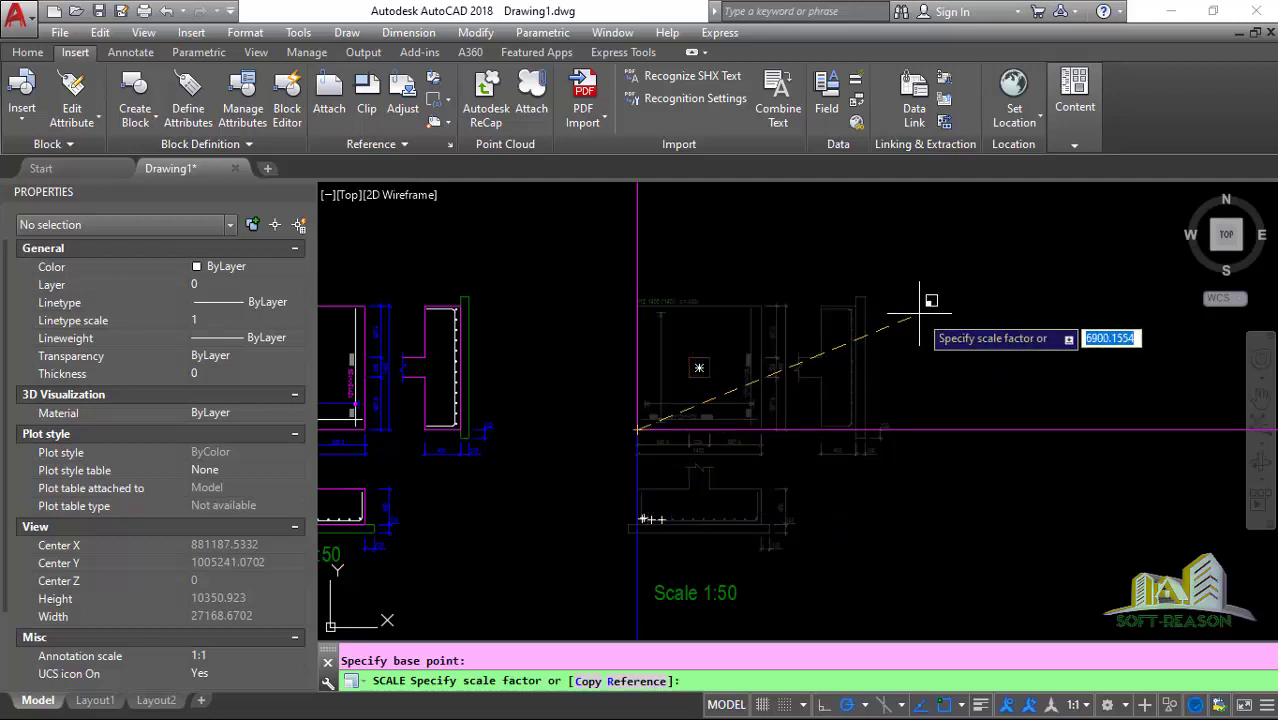
text(2)
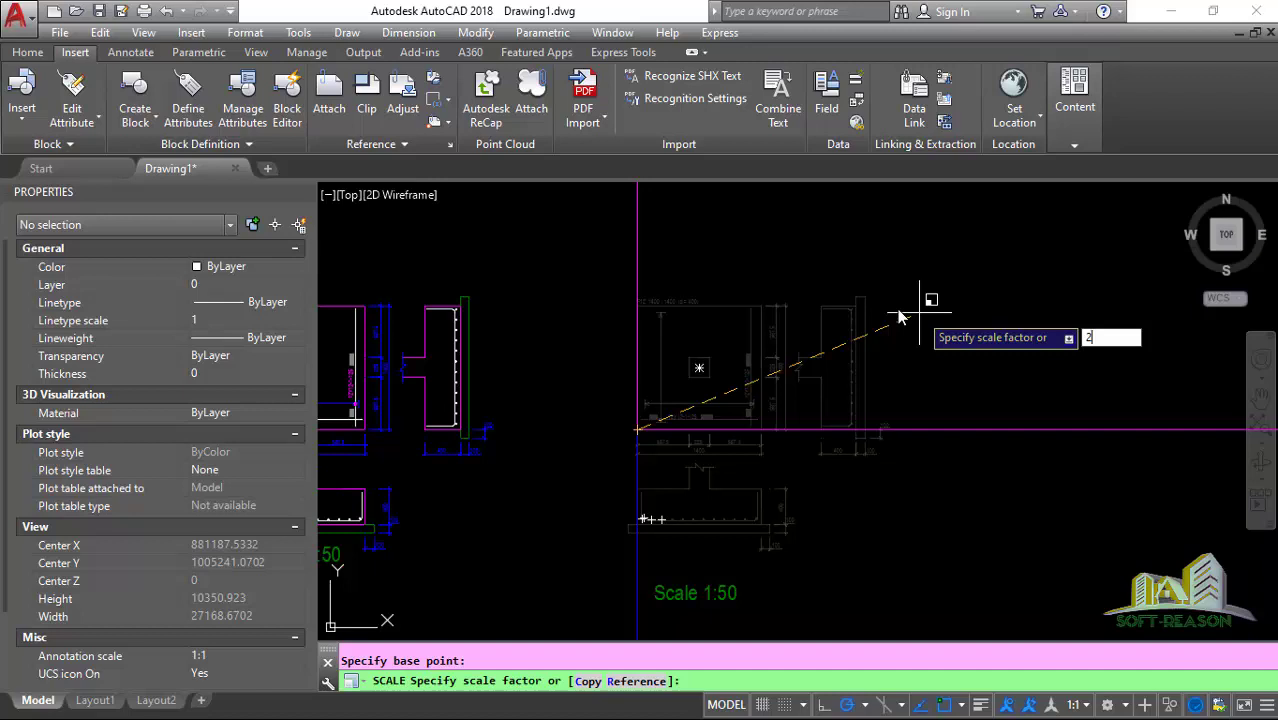
key(Return)
scroll(817, 430, down, 3)
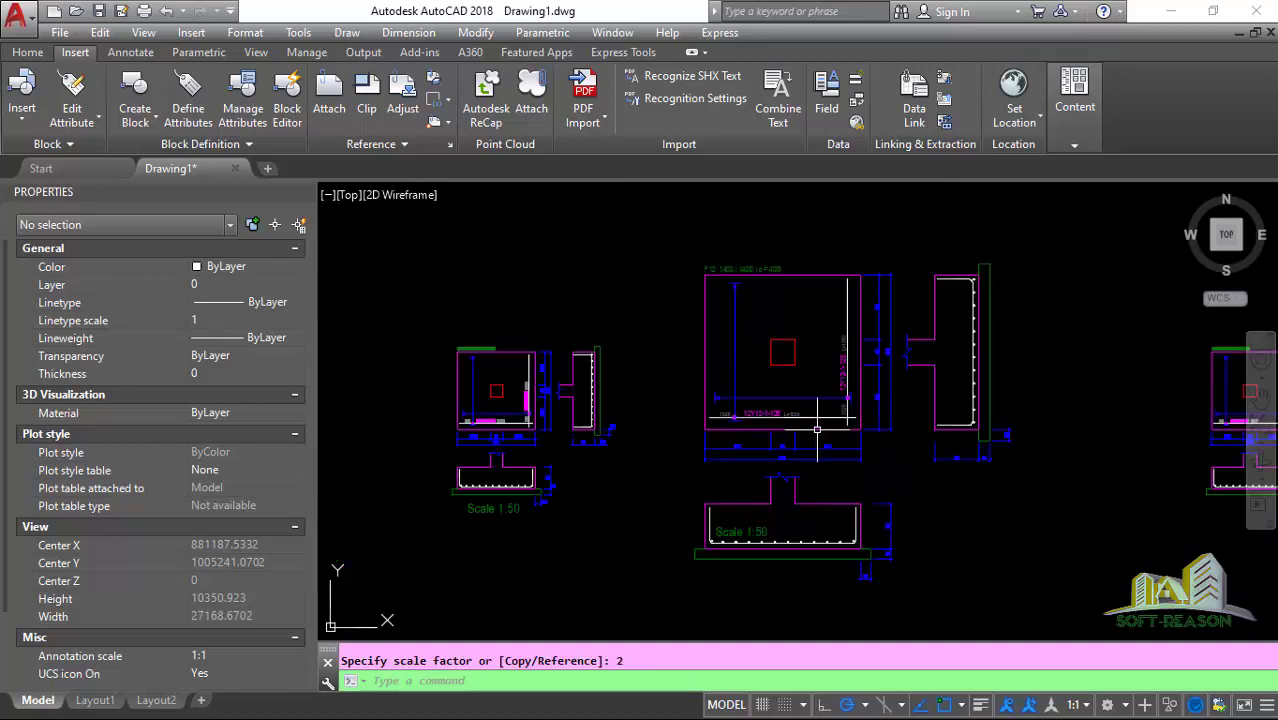
scroll(817, 430, down, 2)
scroll(845, 395, up, 2)
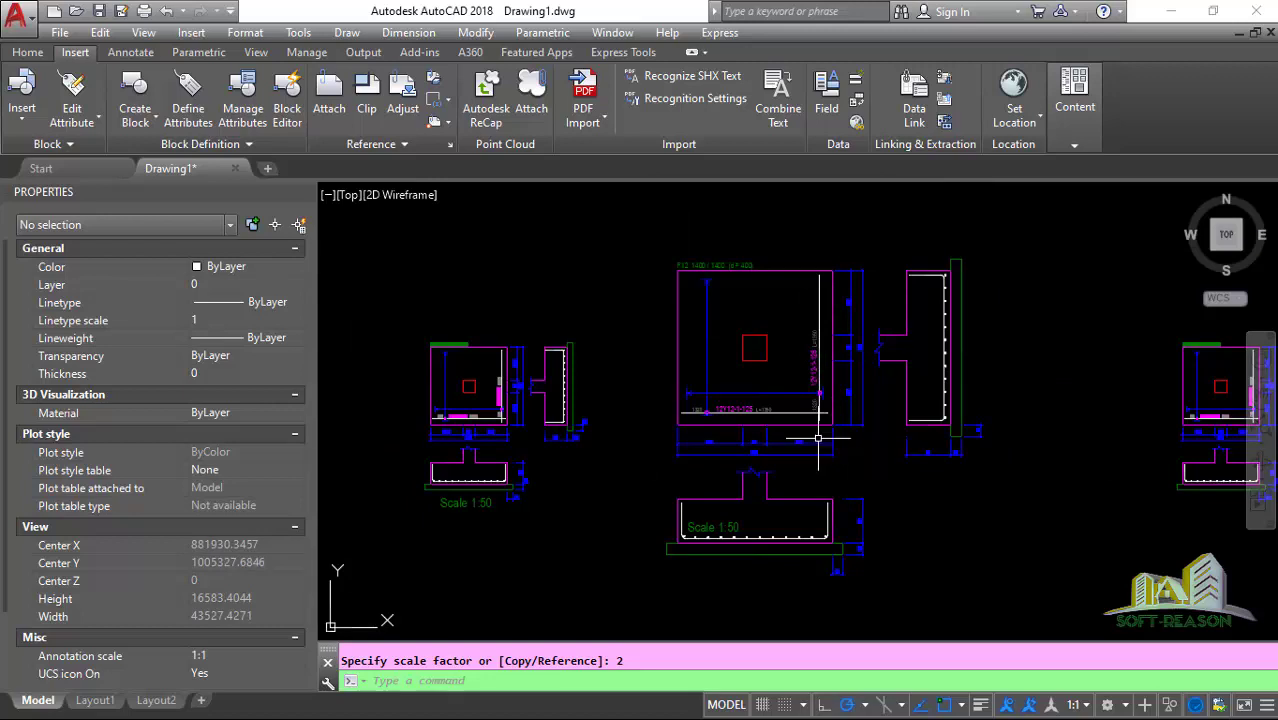
Move the enlarged detail's Scale 1:50 label down below its footing section.
click(734, 532)
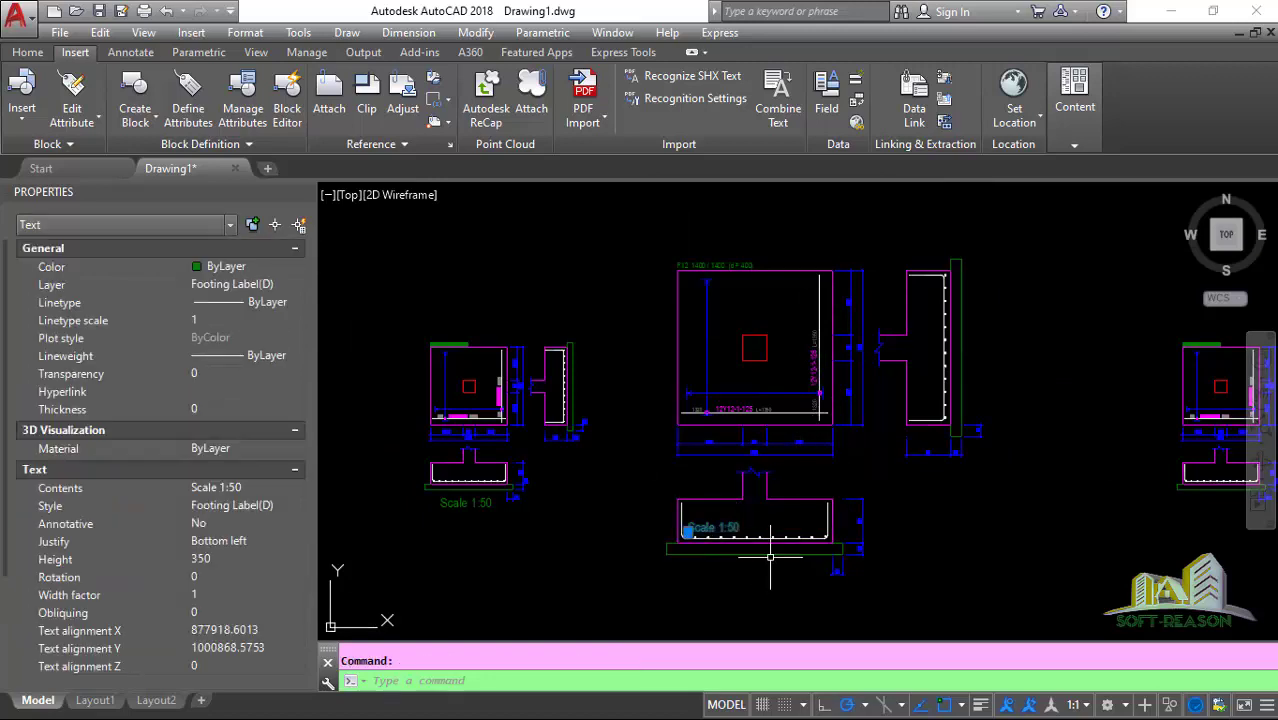
text(m)
key(Return)
click(976, 506)
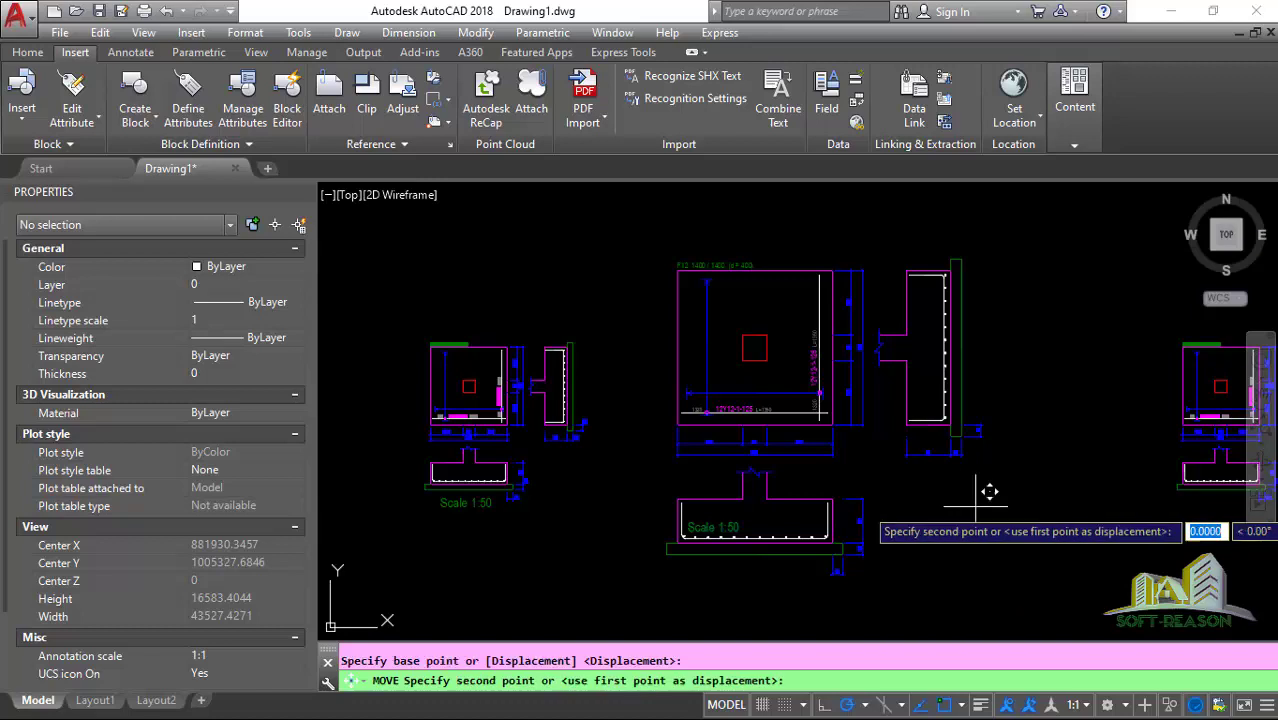
click(1013, 552)
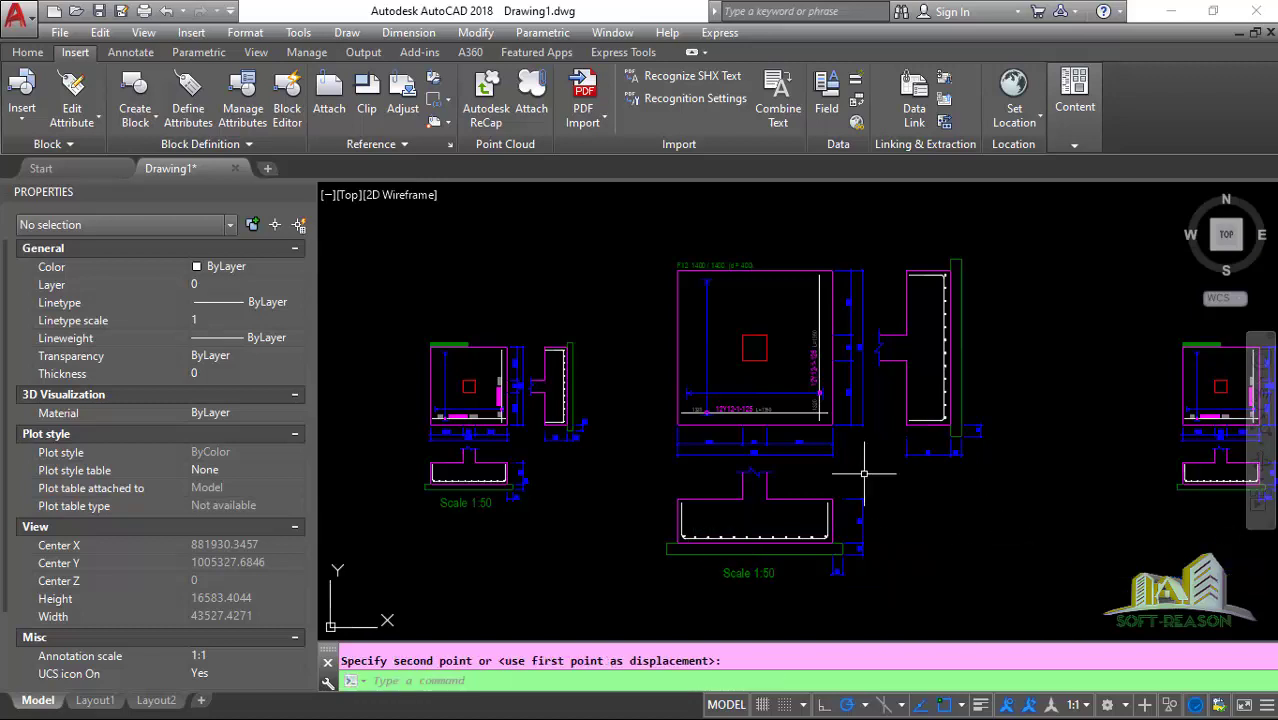
double_click(740, 560)
Change the enlarged detail's label text from Scale 1:50 to Scale 1:25.
click(735, 552)
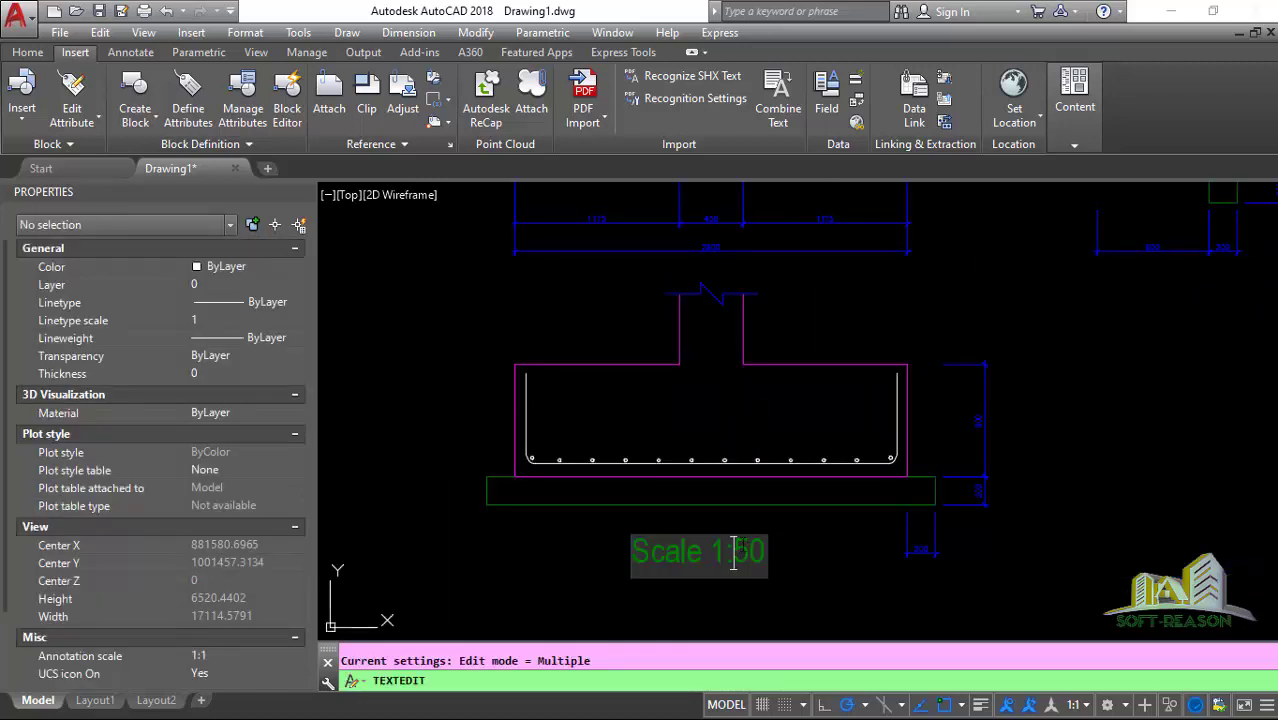
text(25)
key(Return)
scroll(834, 498, down, 4)
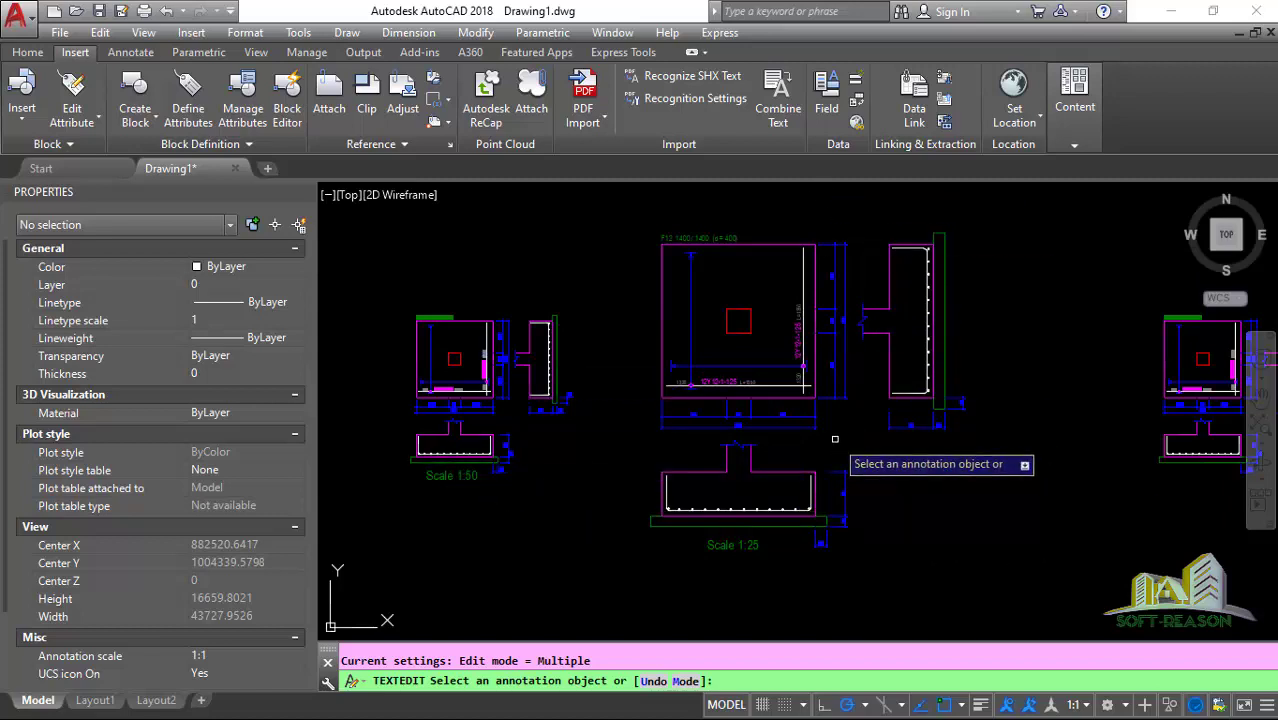
key(Escape)
scroll(740, 420, up, 4)
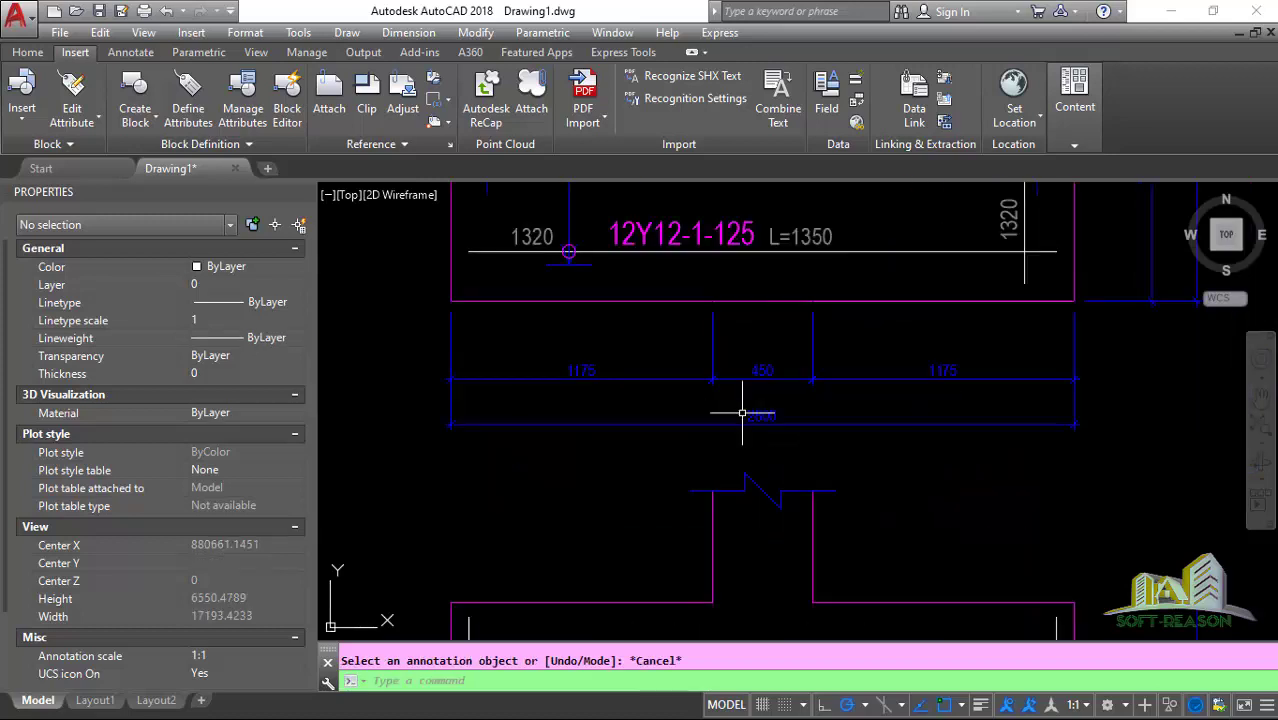
scroll(768, 420, up, 5)
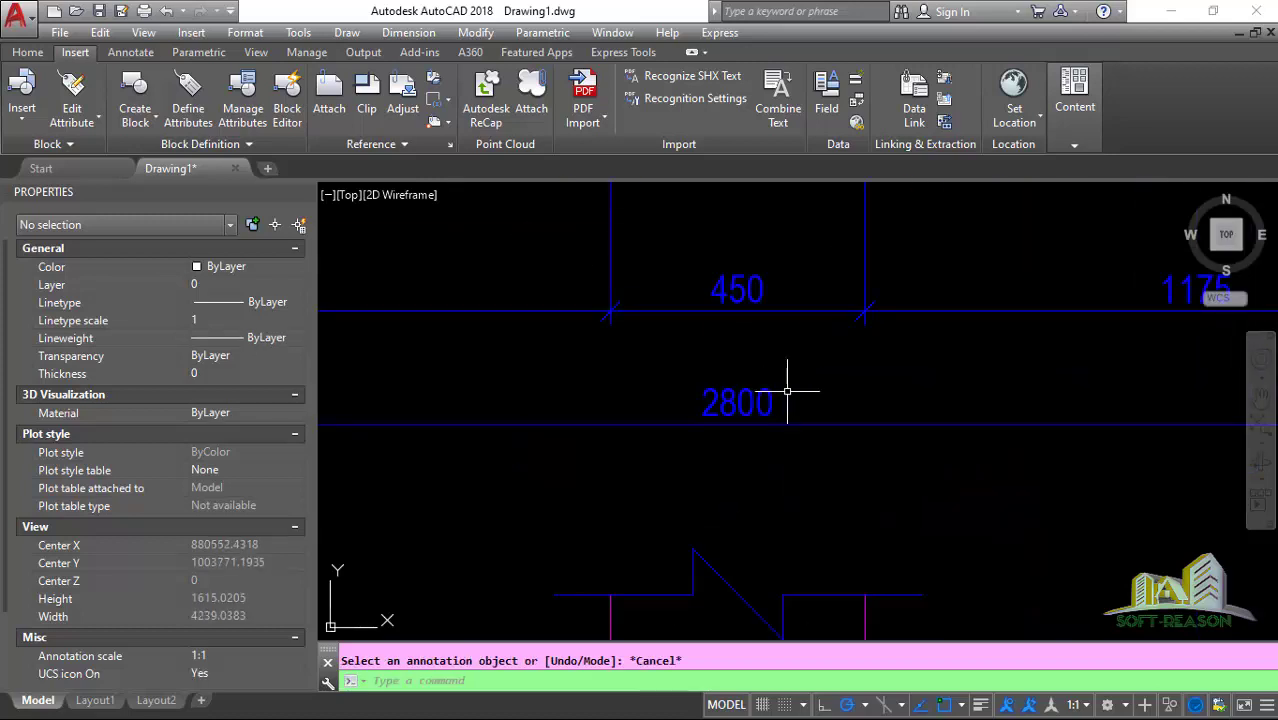
scroll(787, 390, down, 3)
scroll(785, 379, up, 3)
scroll(822, 365, down, 8)
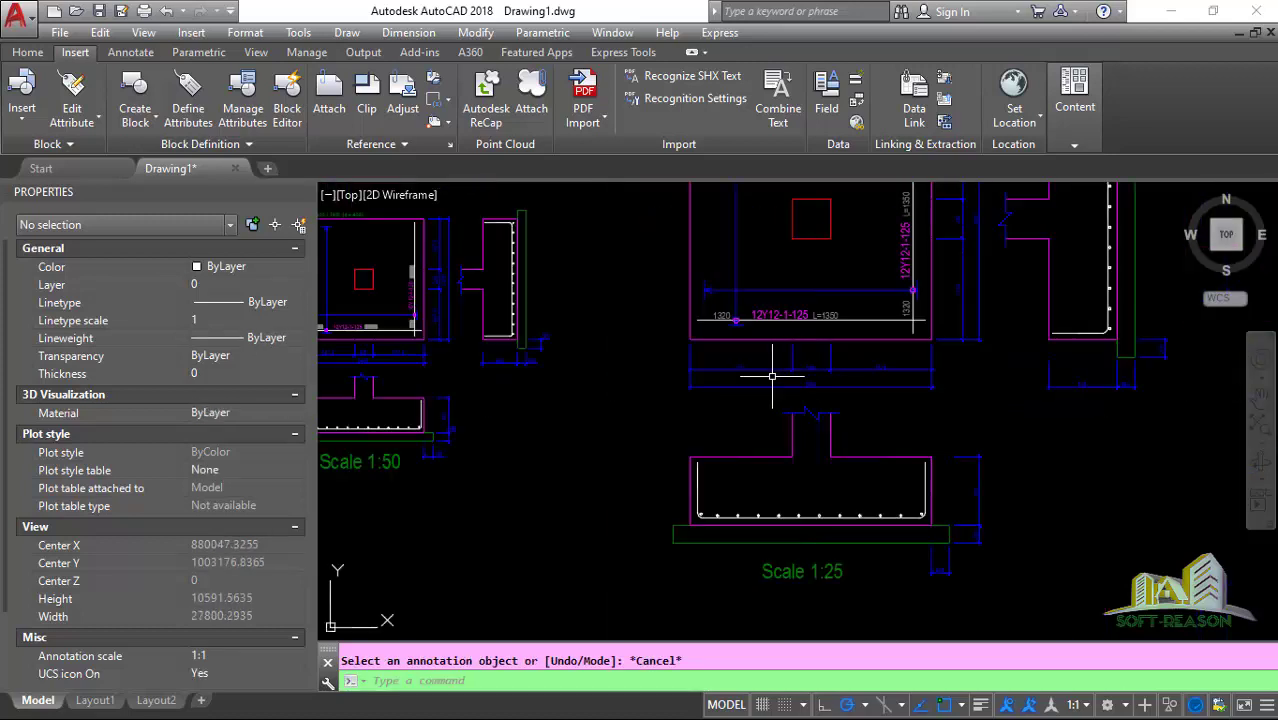
scroll(772, 376, down, 3)
scroll(807, 357, up, 4)
scroll(747, 357, down, 4)
scroll(569, 351, down, 1)
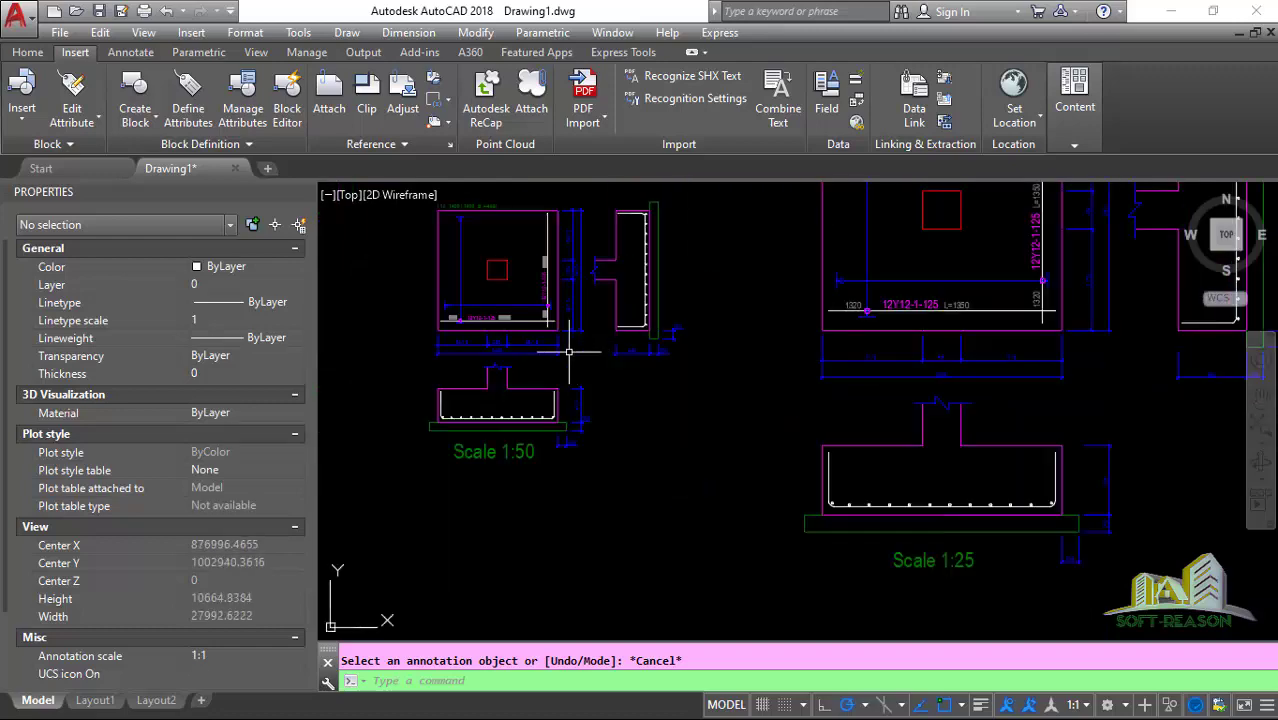
scroll(569, 351, up, 7)
scroll(440, 347, down, 7)
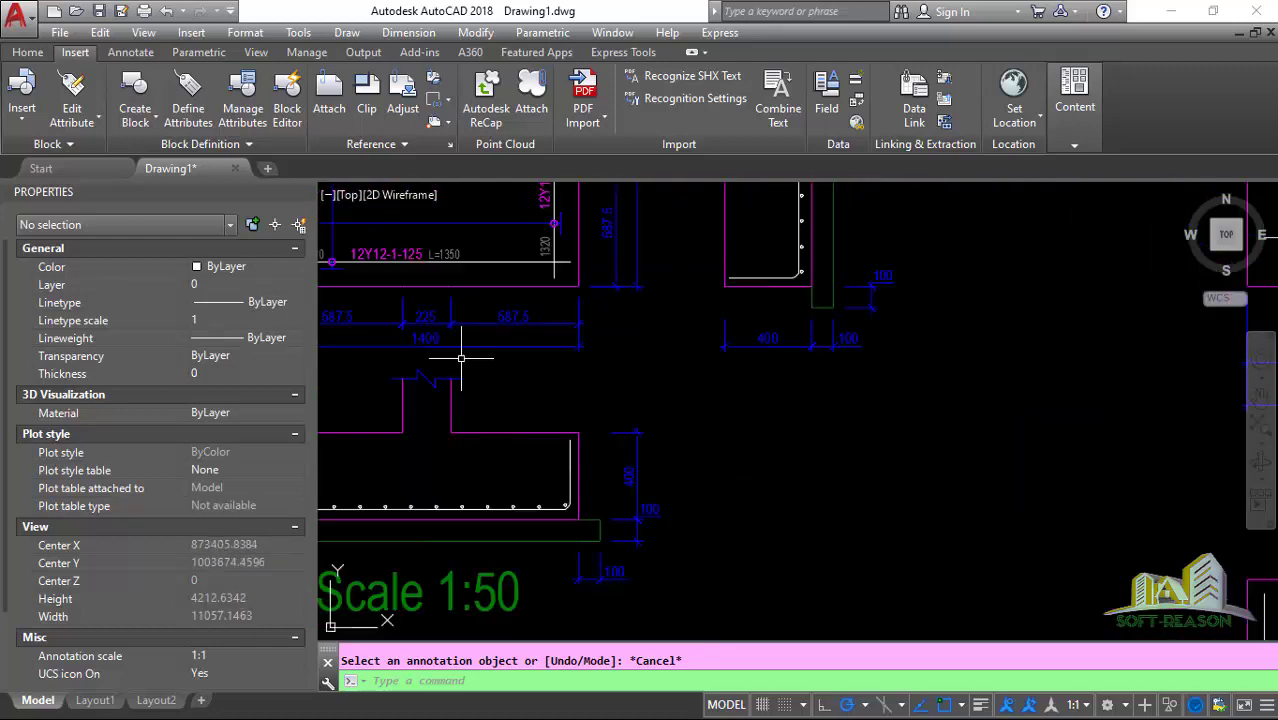
scroll(907, 374, up, 4)
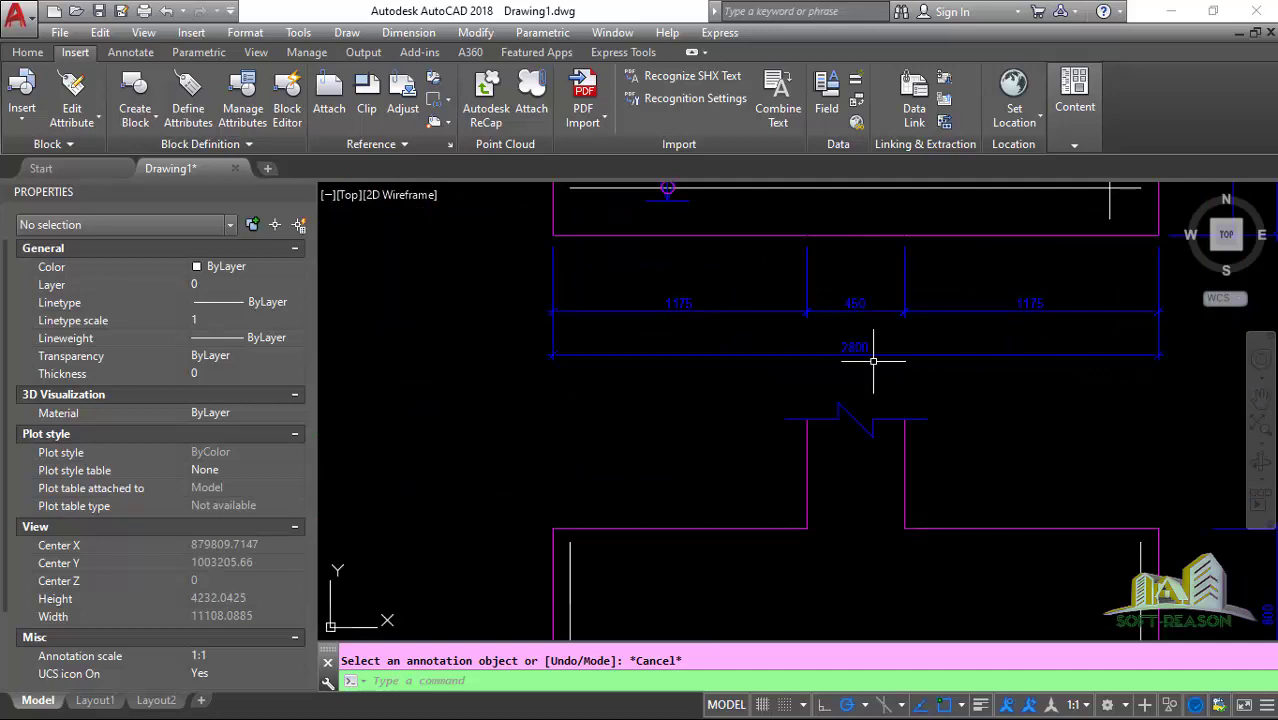
scroll(873, 361, down, 5)
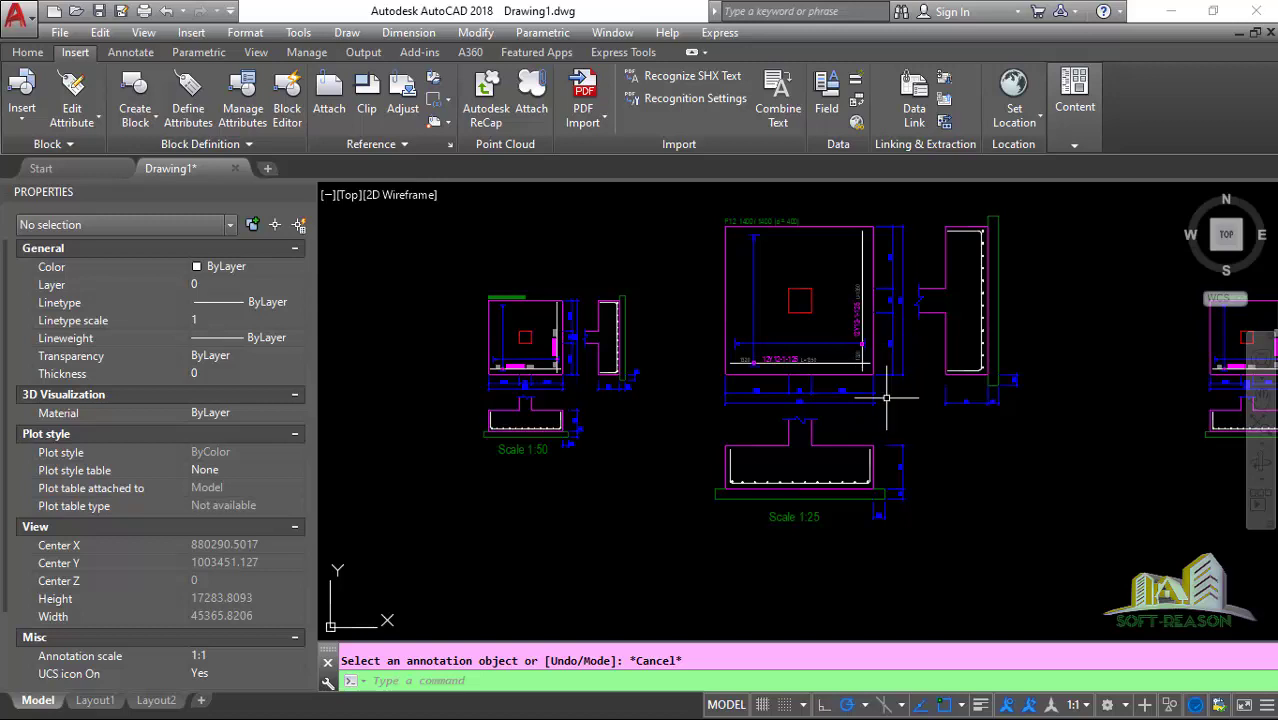
scroll(856, 383, up, 2)
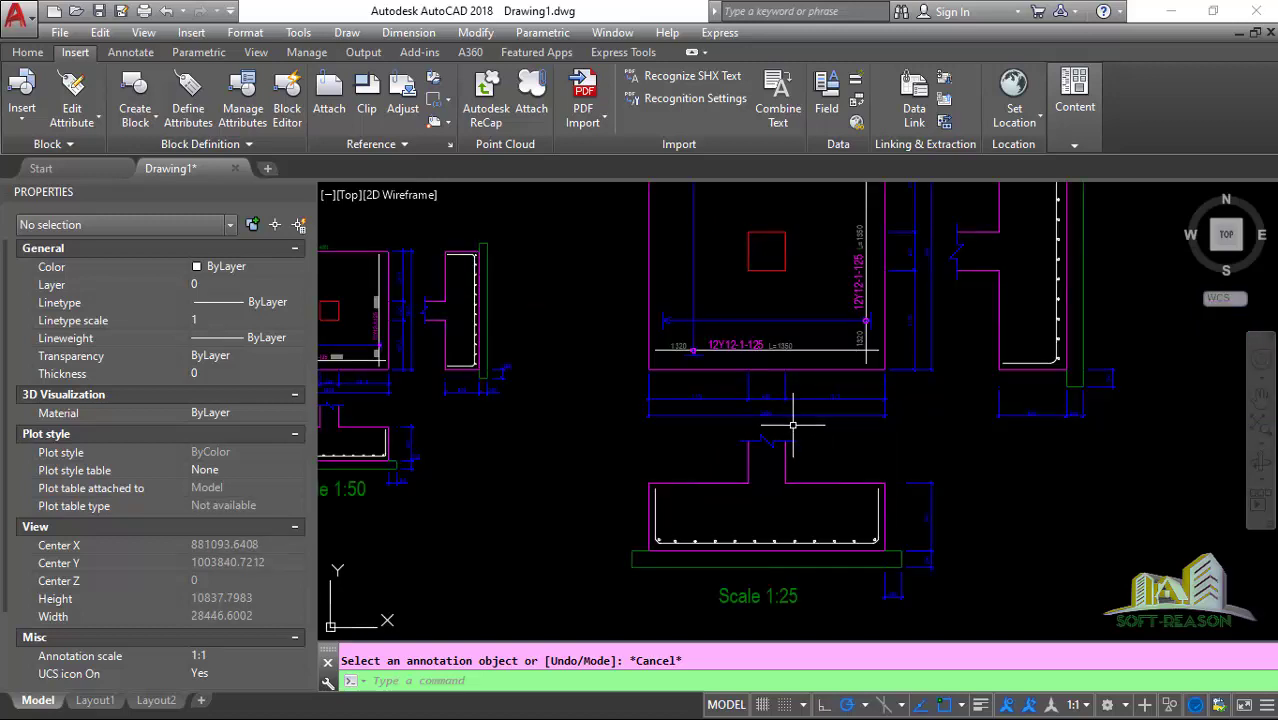
Switch to the Annotate tab and window-select all 74 objects of the Scale 1:25 detail.
click(844, 414)
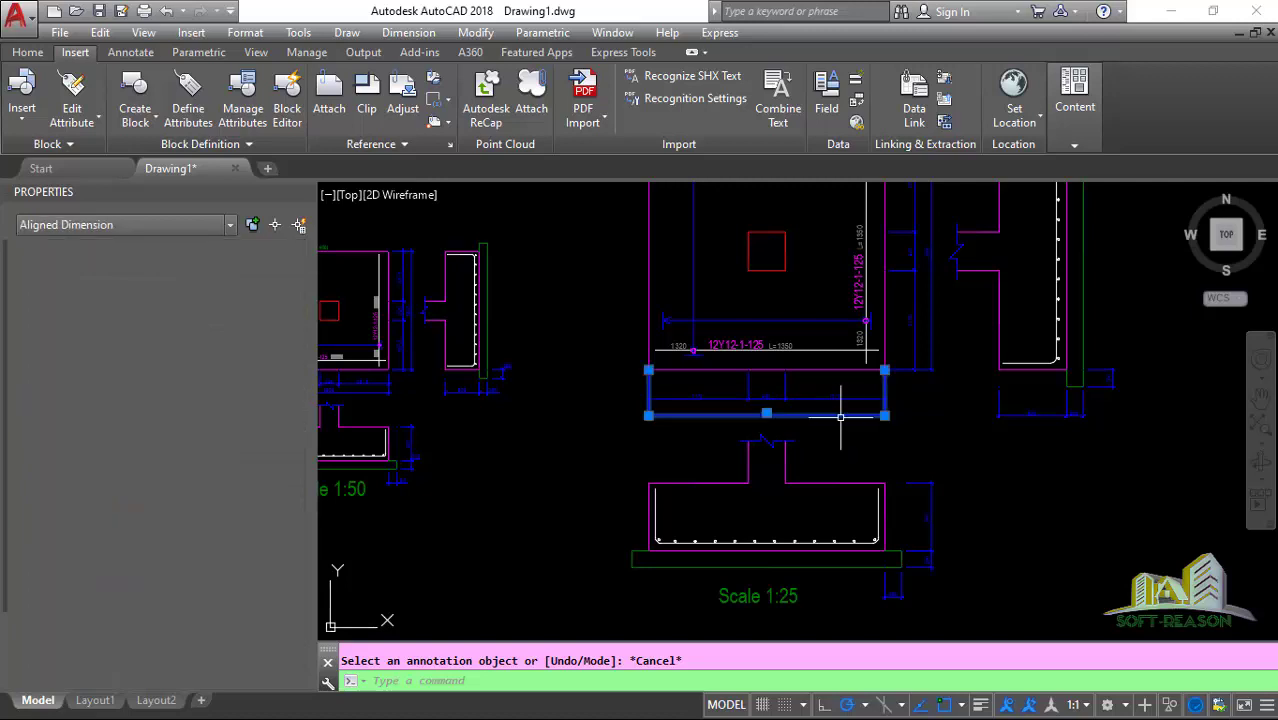
click(131, 54)
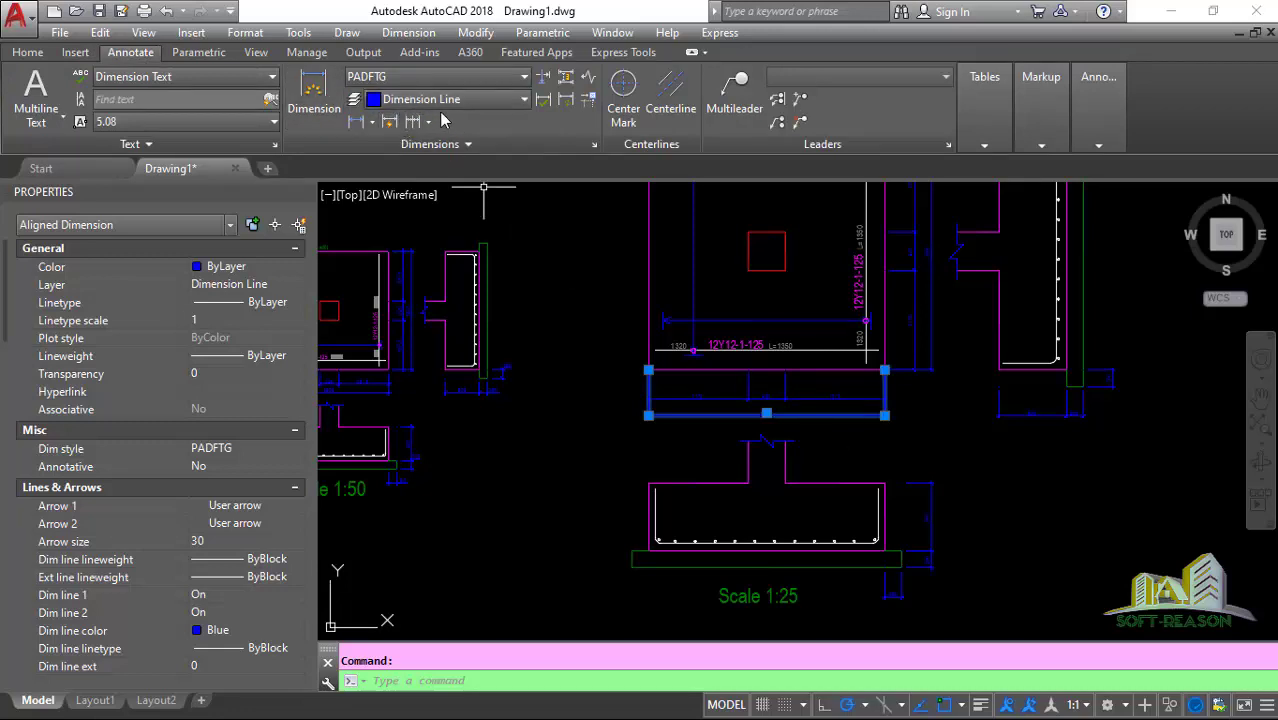
scroll(700, 388, down, 4)
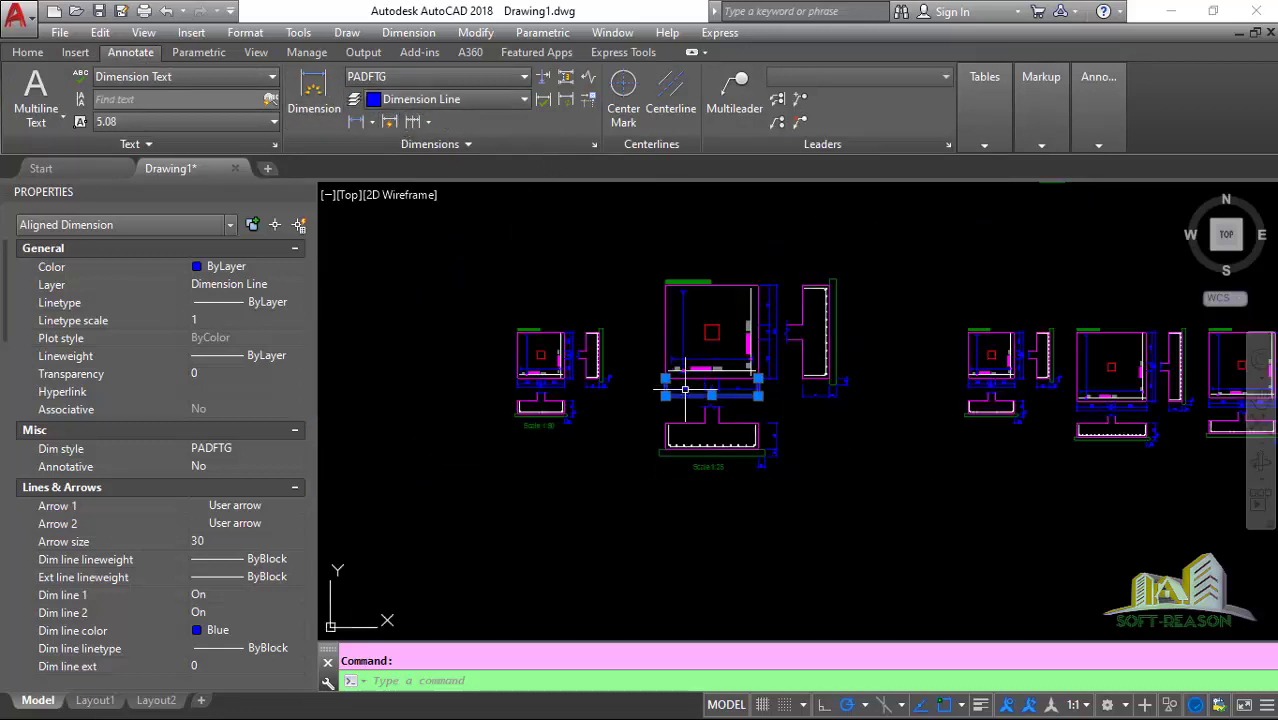
click(636, 248)
click(872, 515)
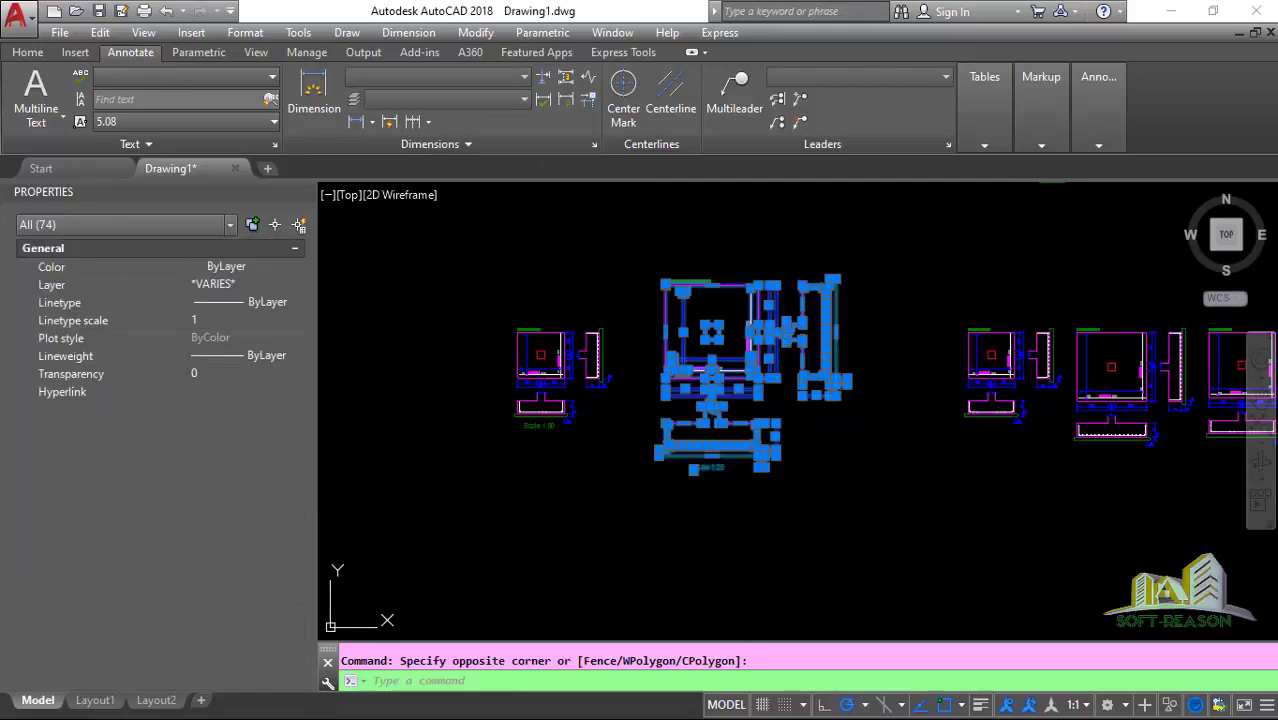
Quick Select by Layer equals Dimension Line, keeping only the 14 dimensions selected.
right_click(753, 267)
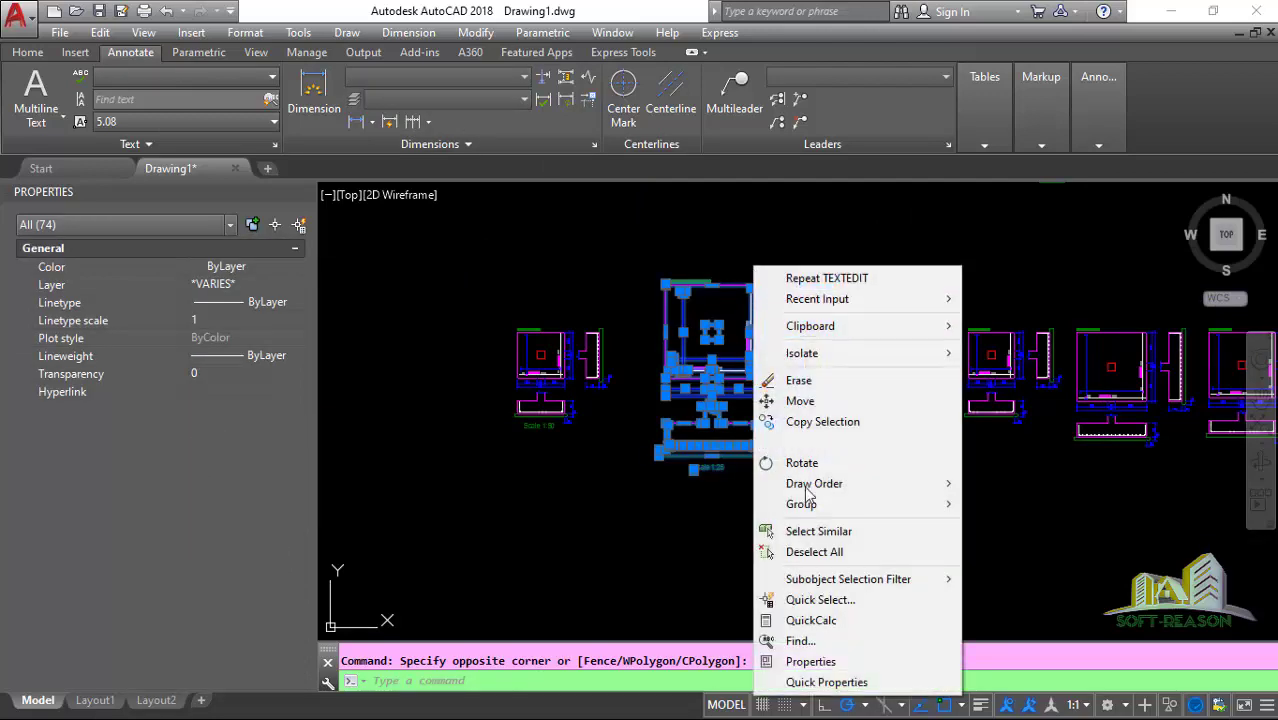
click(818, 604)
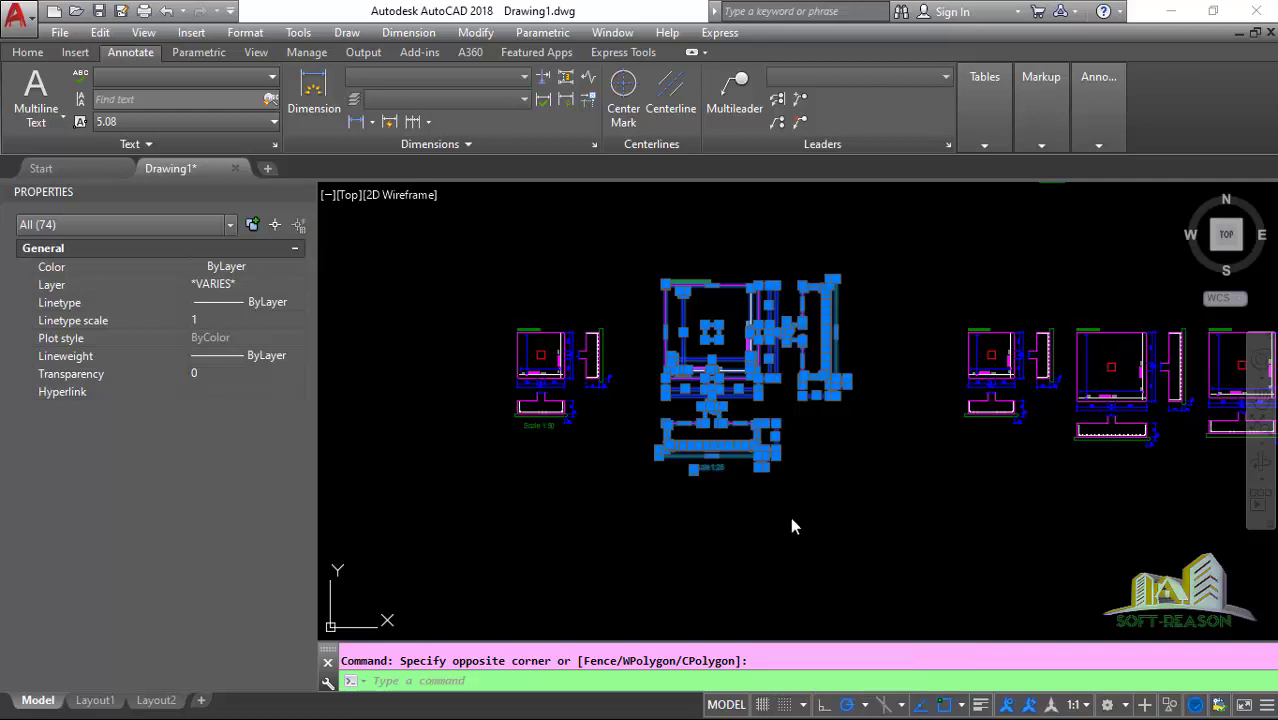
click(604, 252)
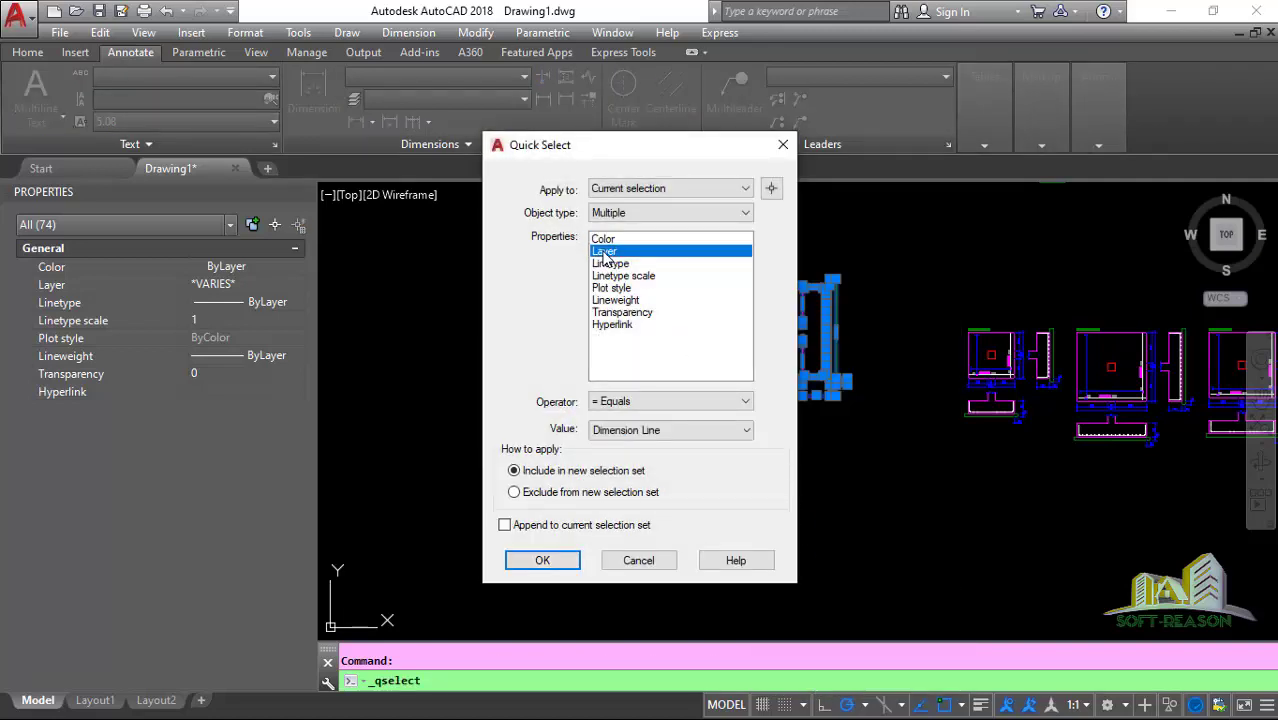
click(676, 431)
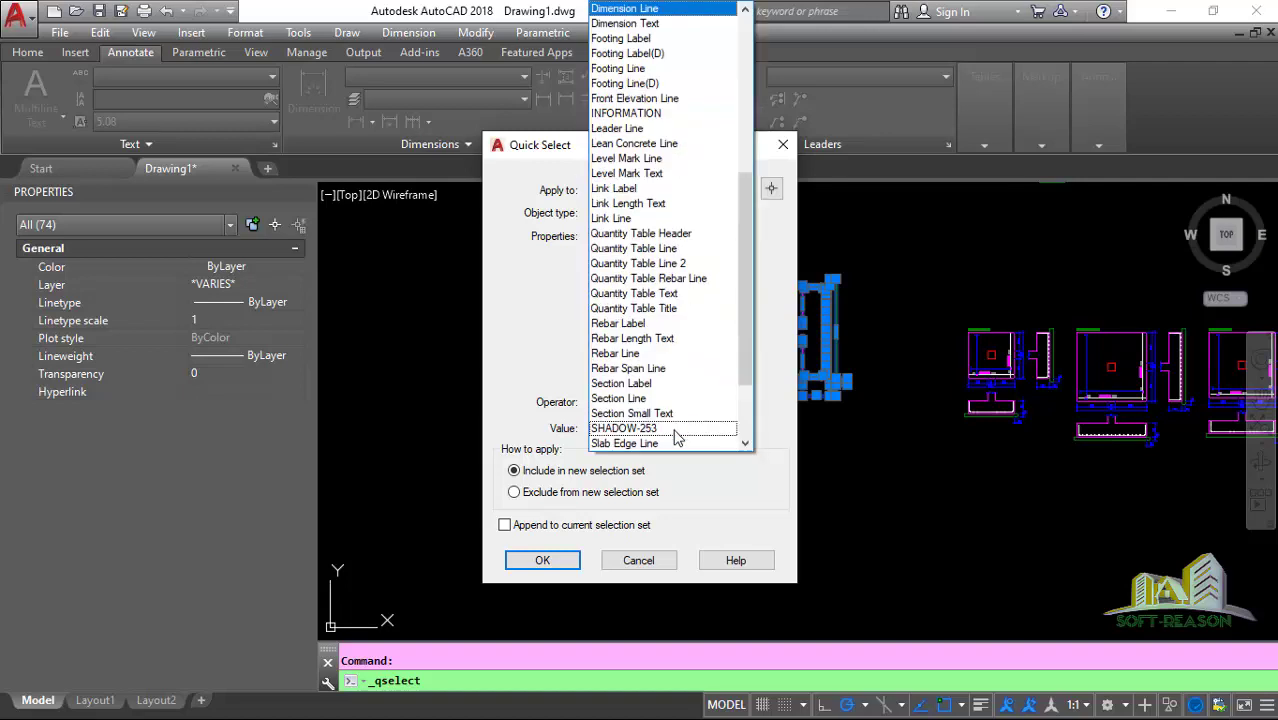
click(604, 9)
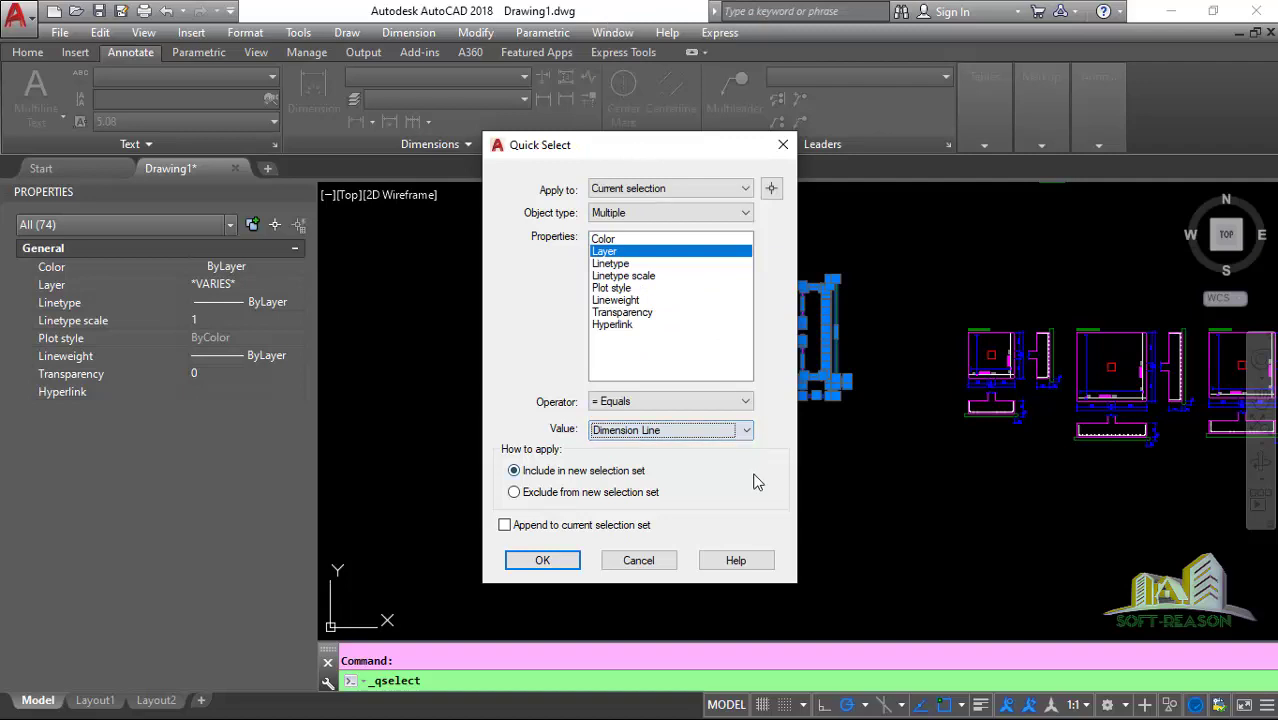
click(546, 562)
scroll(710, 400, up, 4)
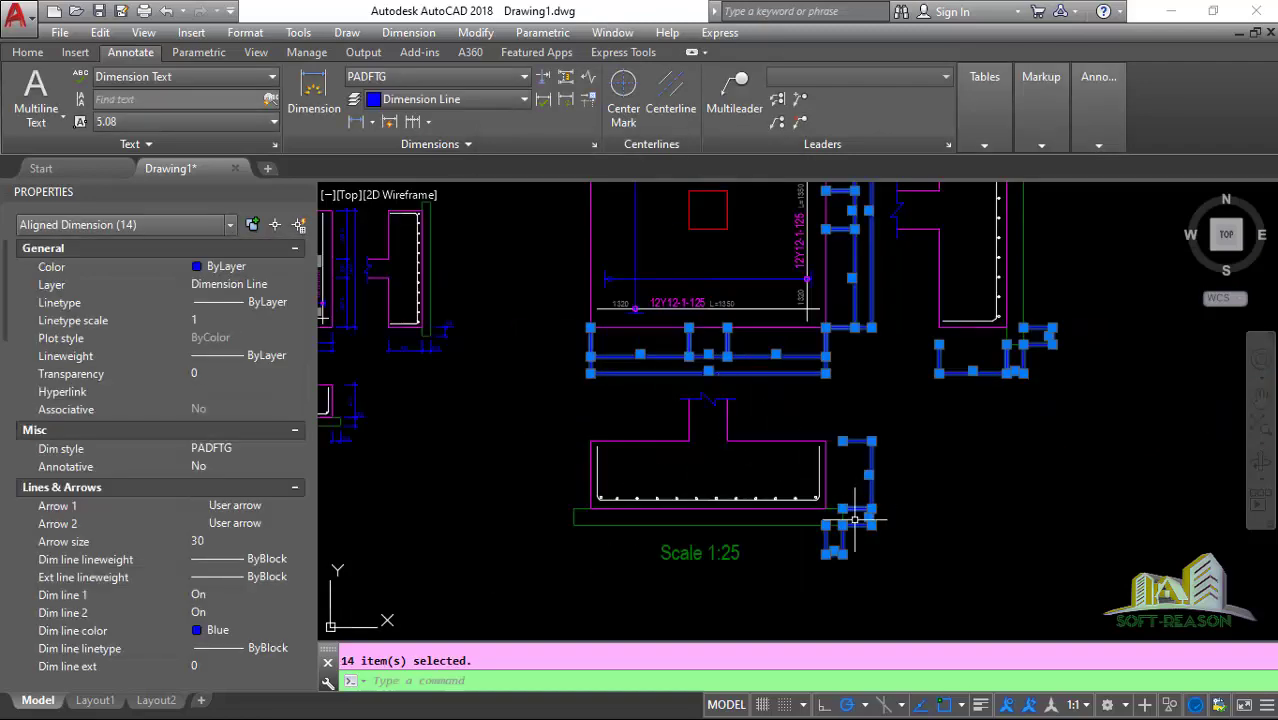
Open QuickCalc from the dimensions' Dim scale linear property and enter 0.5/2.
scroll(820, 455, down, 2)
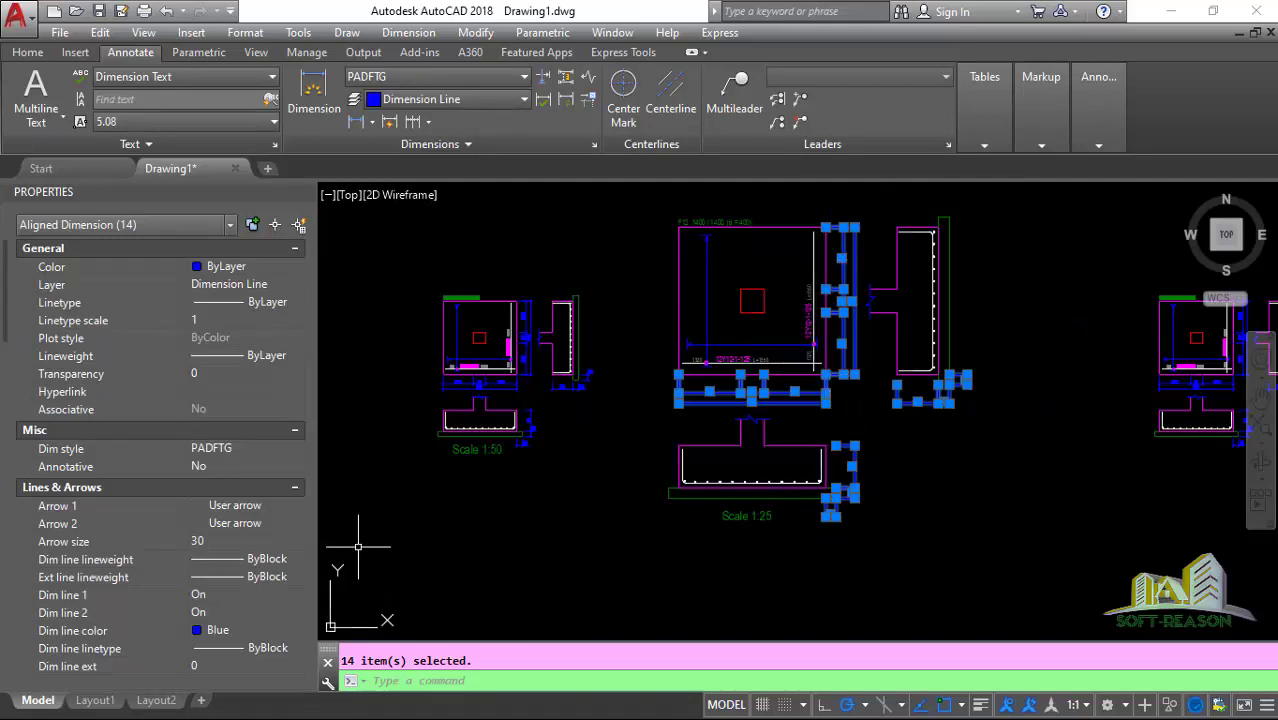
scroll(178, 557, down, 15)
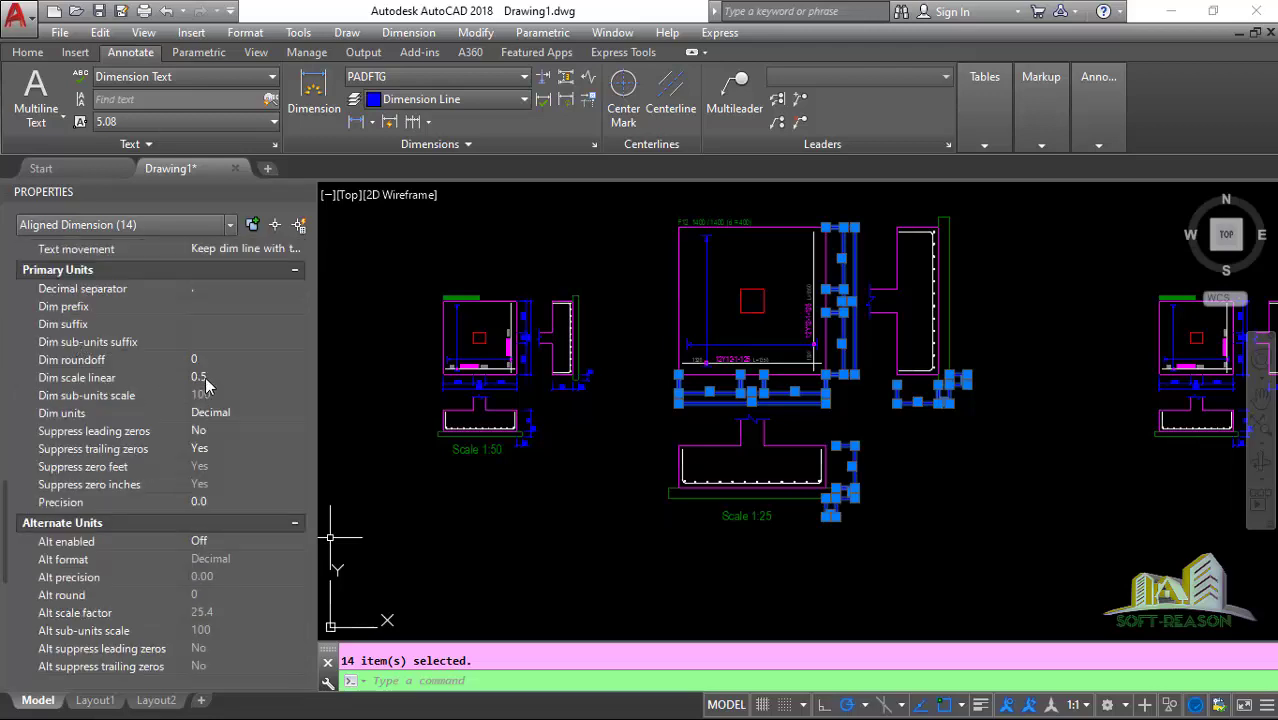
click(208, 378)
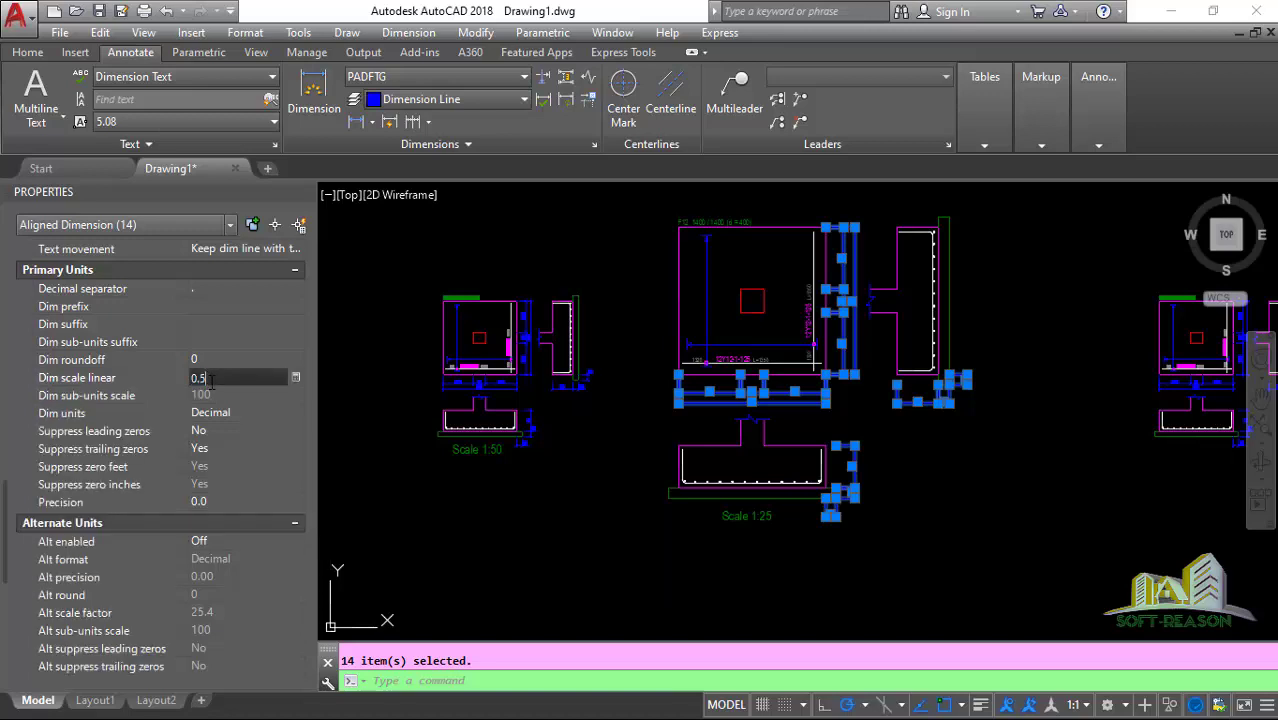
click(296, 378)
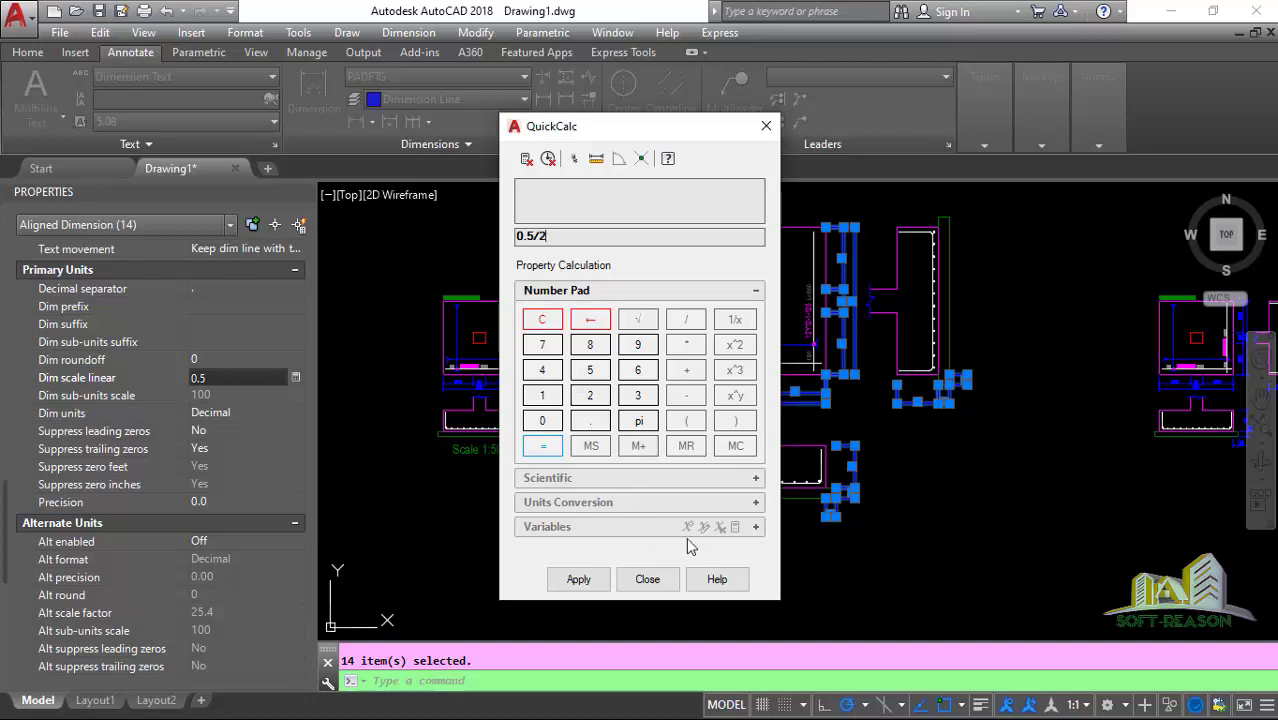
Evaluate 0.5/2 and apply the result 0.25 as the dimensions' linear scale.
click(547, 448)
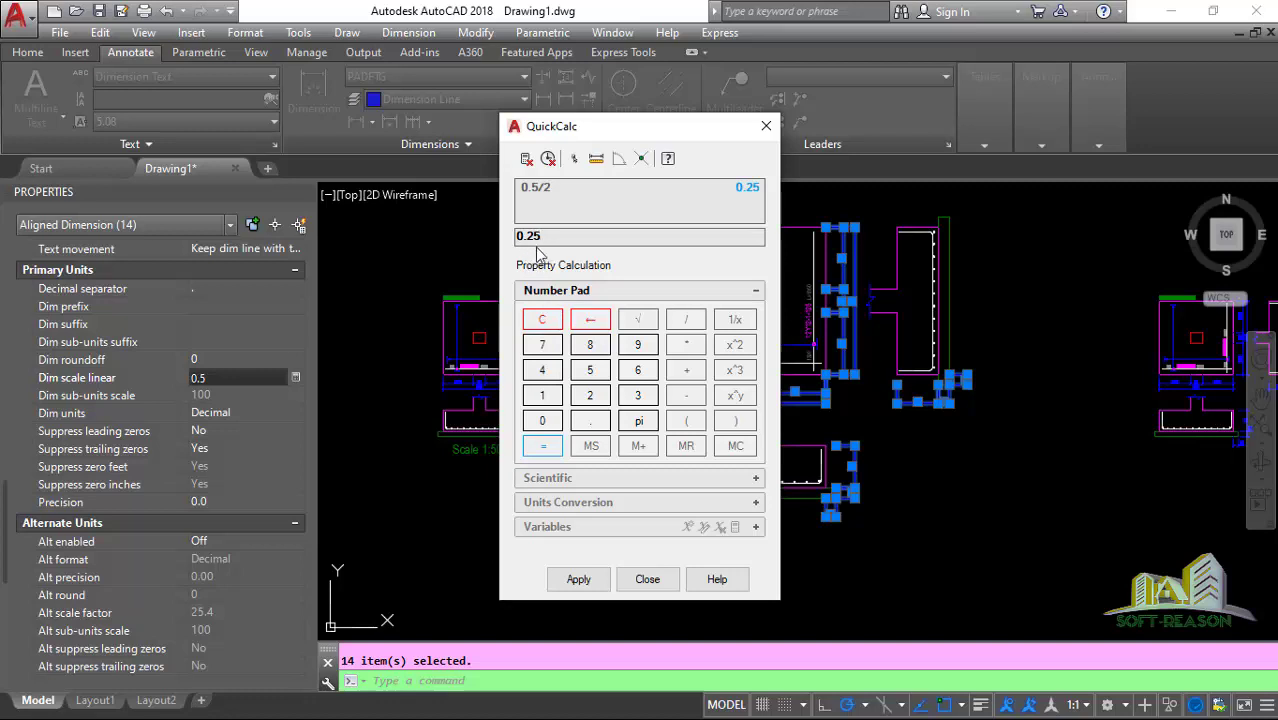
click(578, 580)
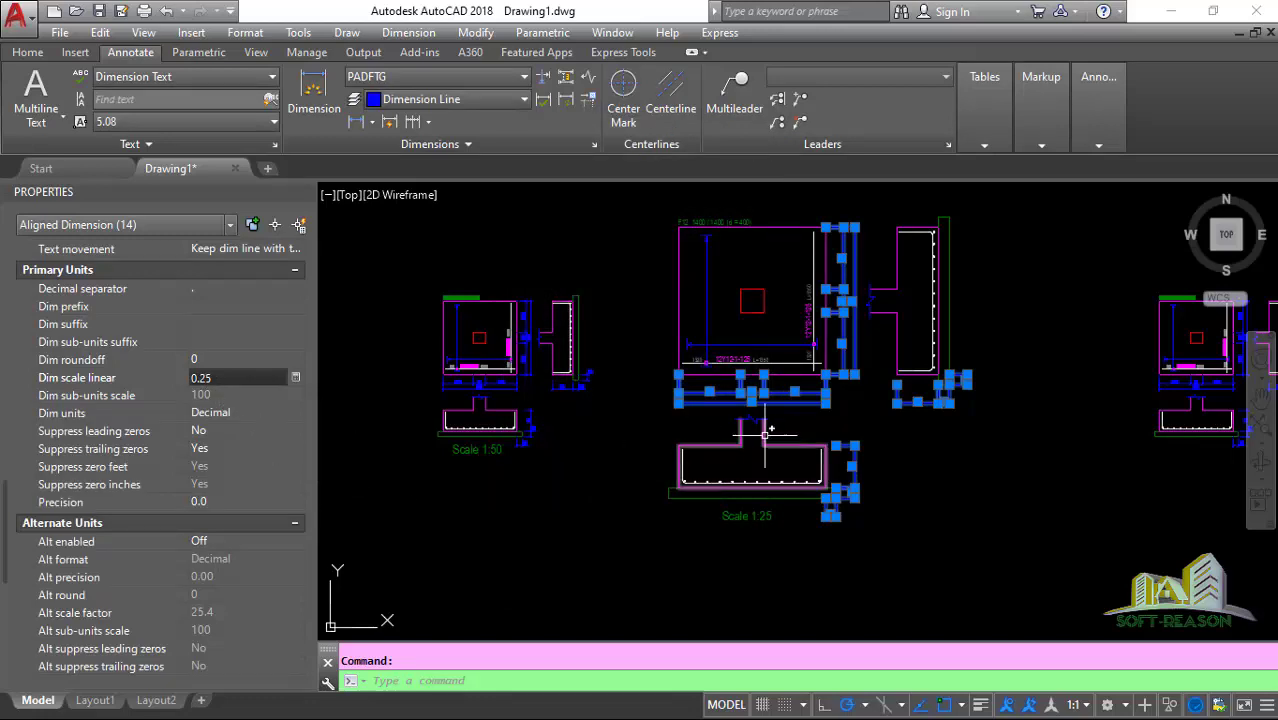
Zoom in to confirm the dimensions read 225, 587.5 and 1400, then deselect them.
scroll(765, 430, up, 8)
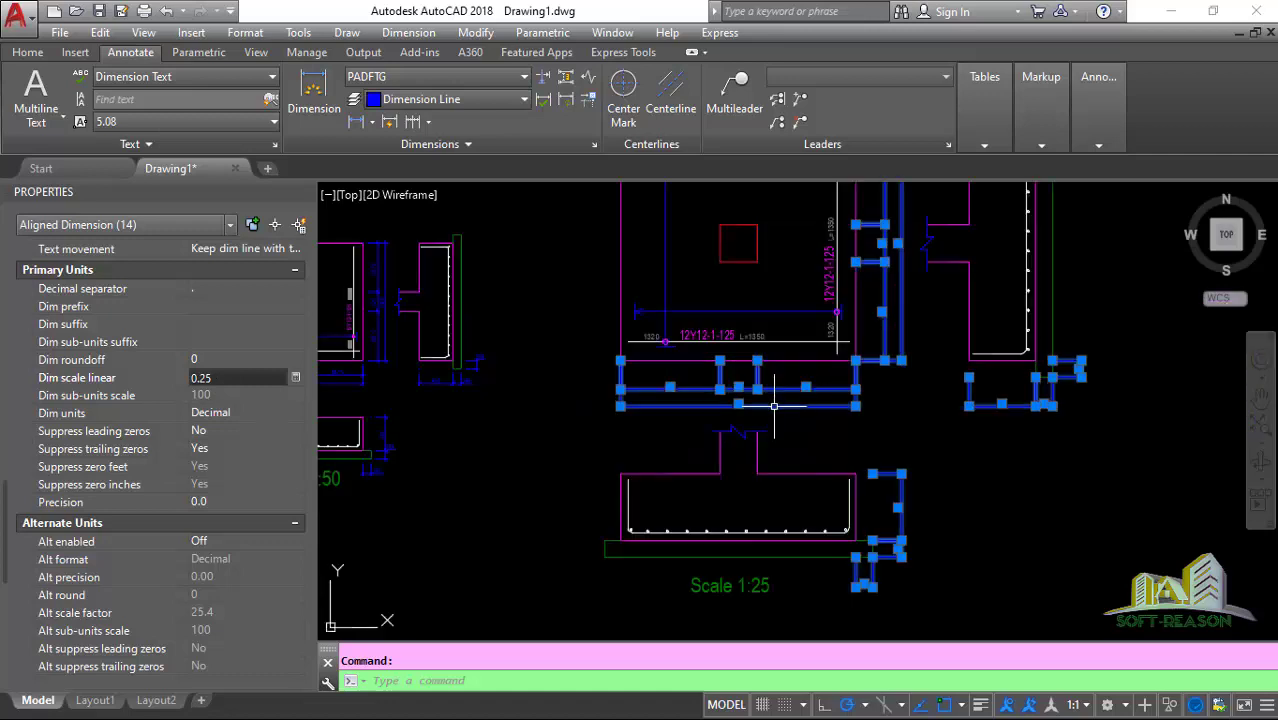
scroll(715, 403, up, 2)
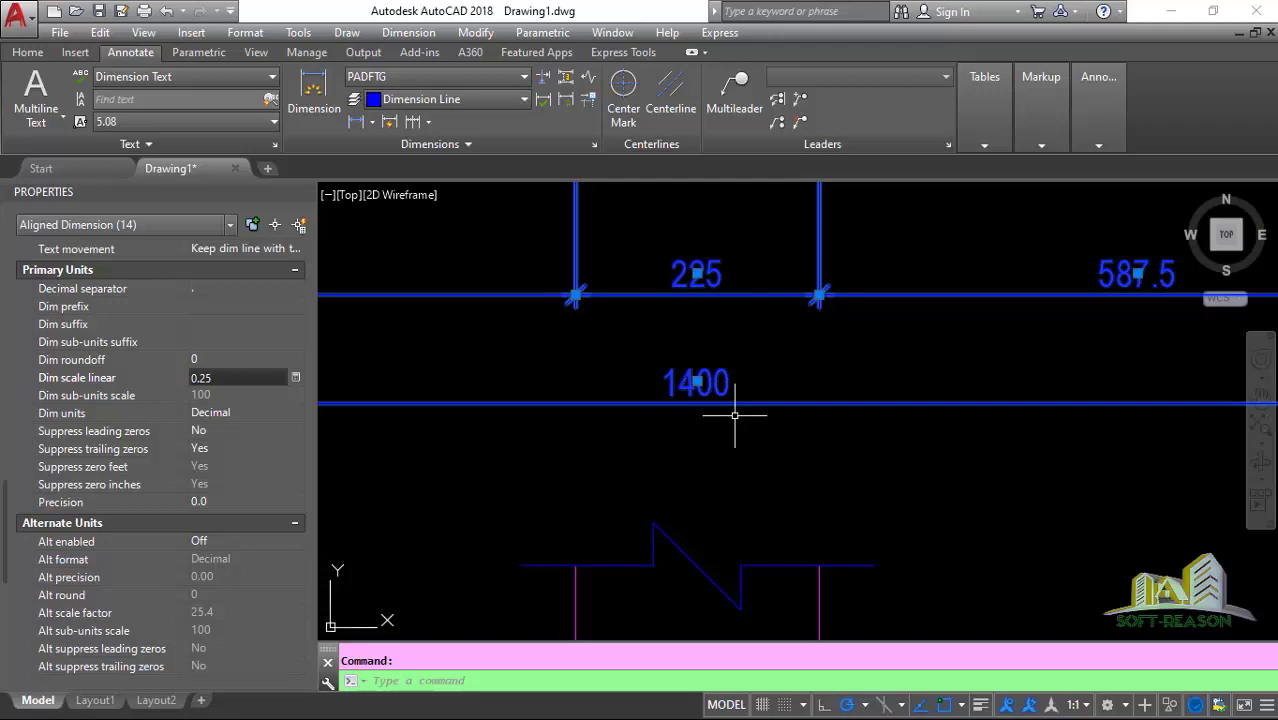
scroll(861, 400, down, 2)
scroll(861, 400, down, 3)
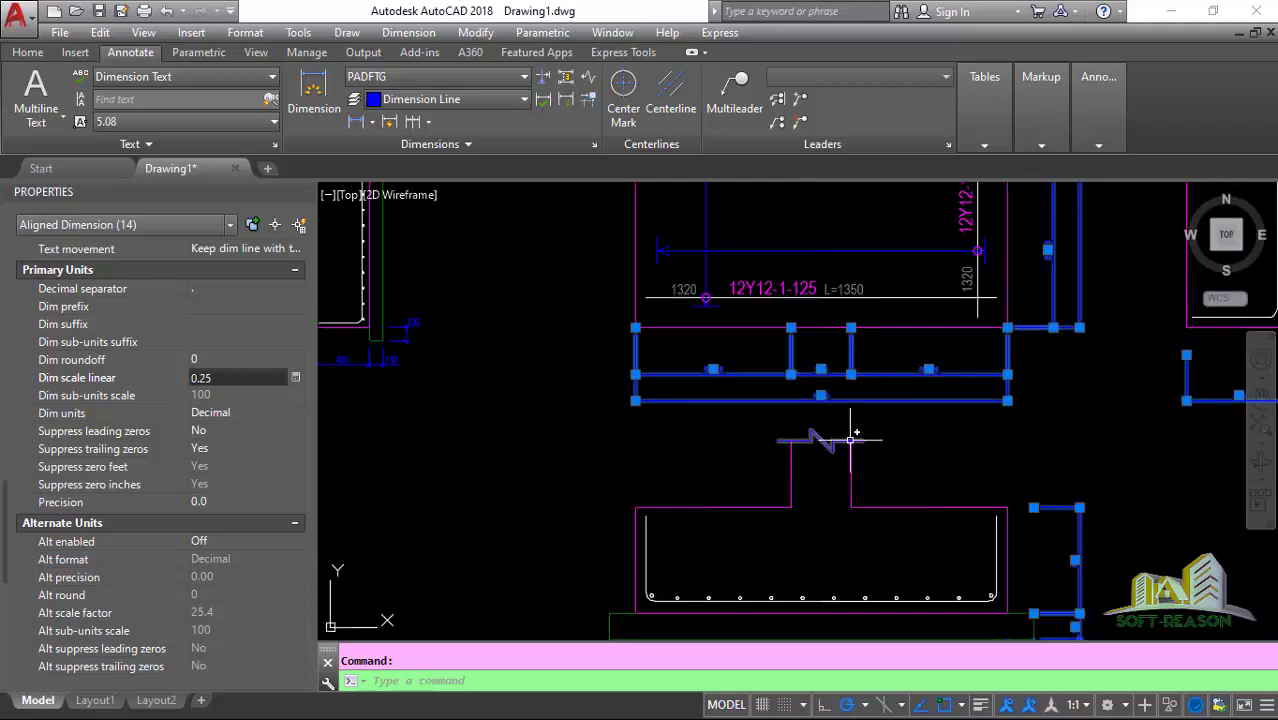
key(Escape)
scroll(789, 405, down, 2)
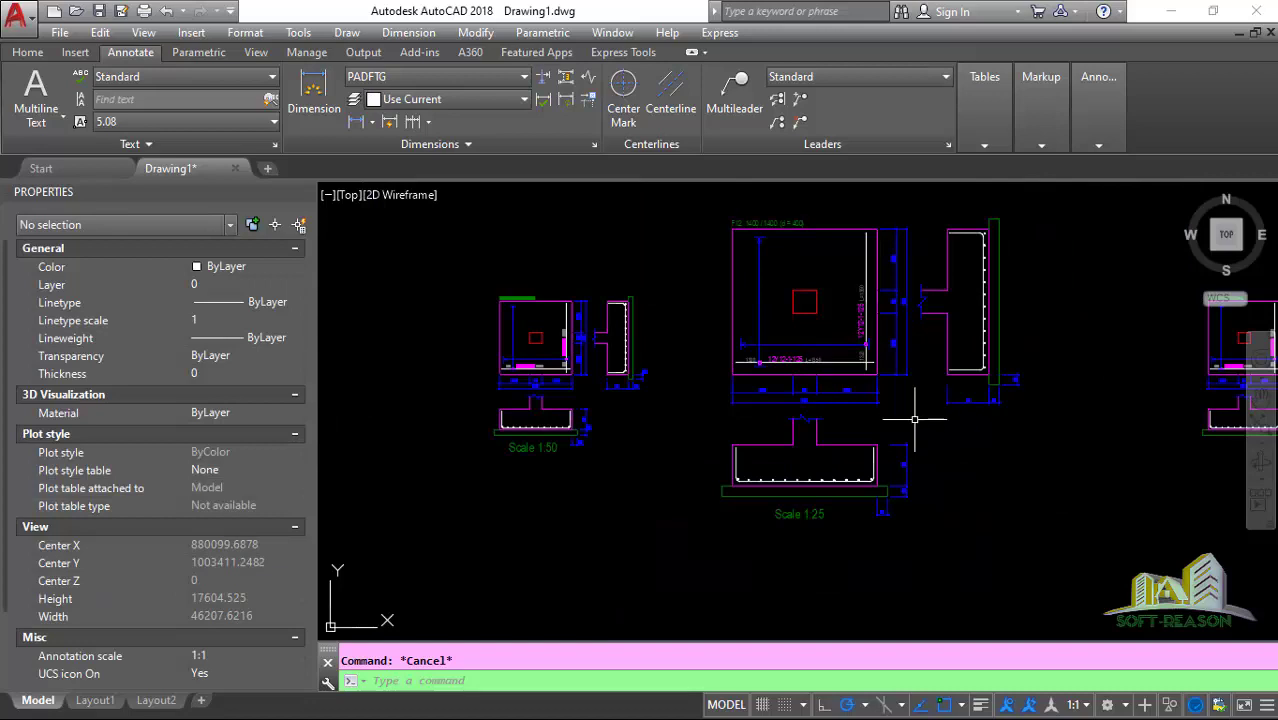
scroll(846, 351, up, 2)
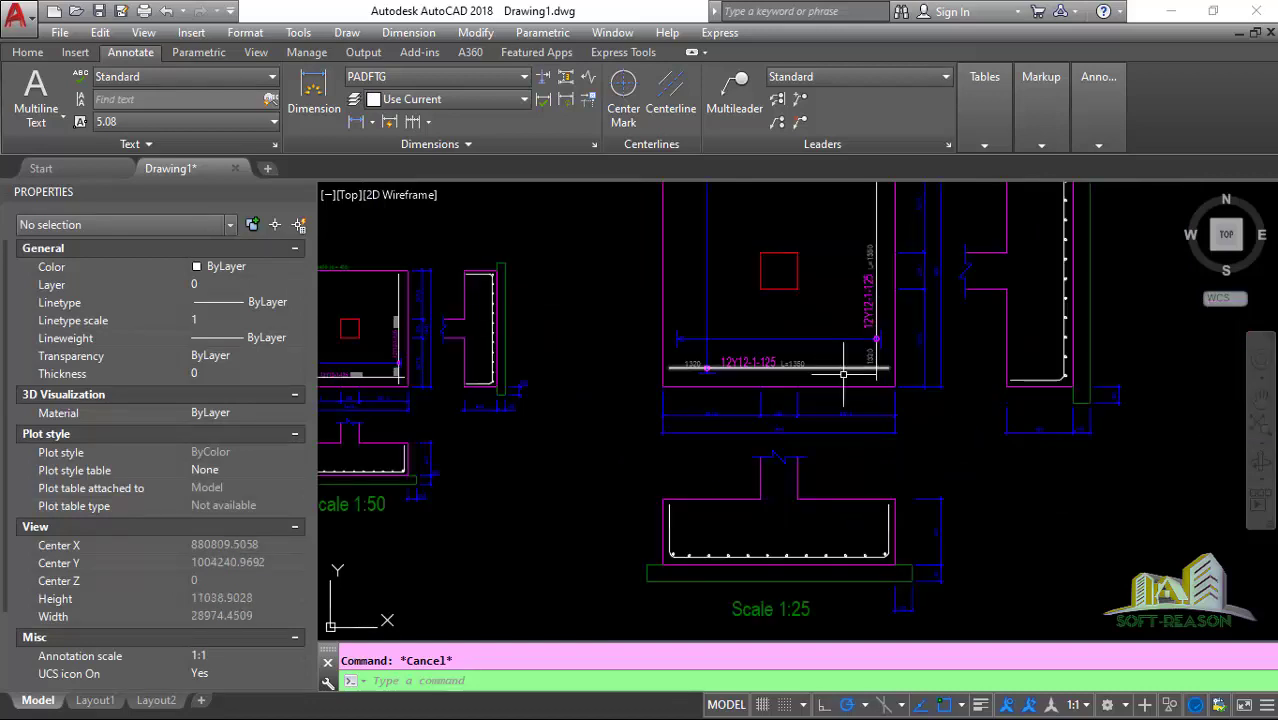
scroll(828, 437, down, 4)
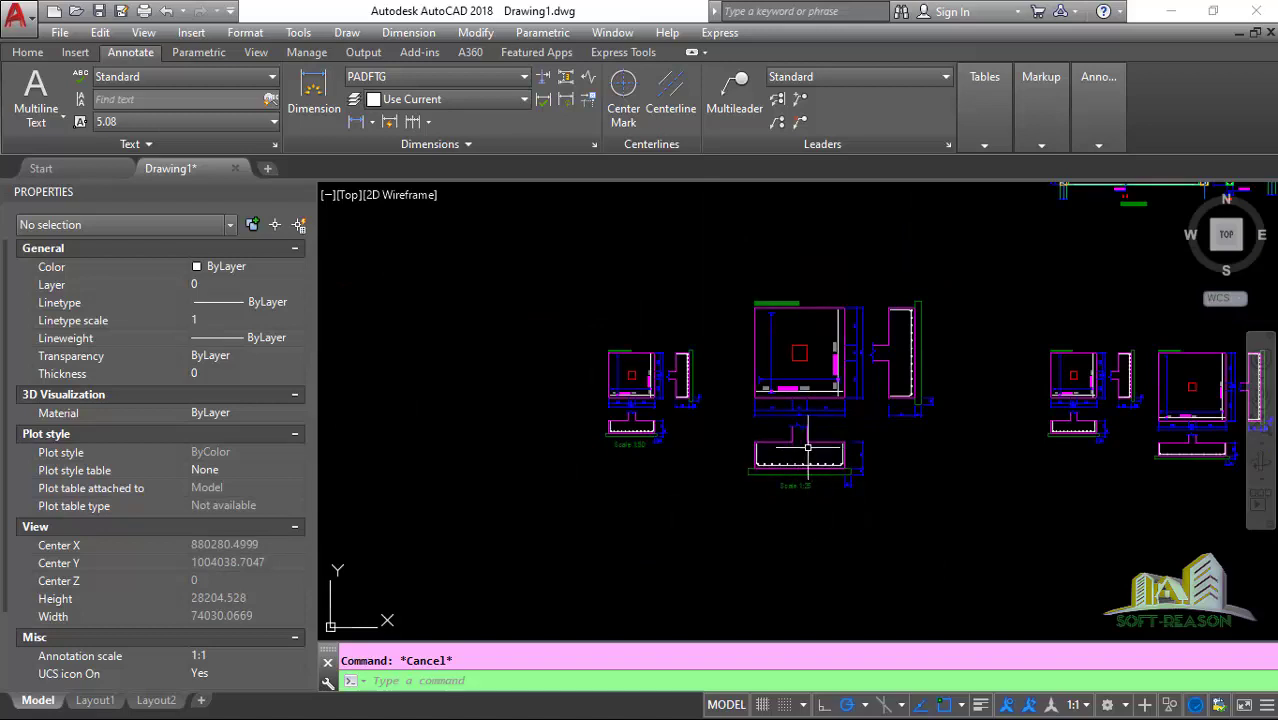
scroll(811, 486, up, 2)
scroll(813, 486, up, 2)
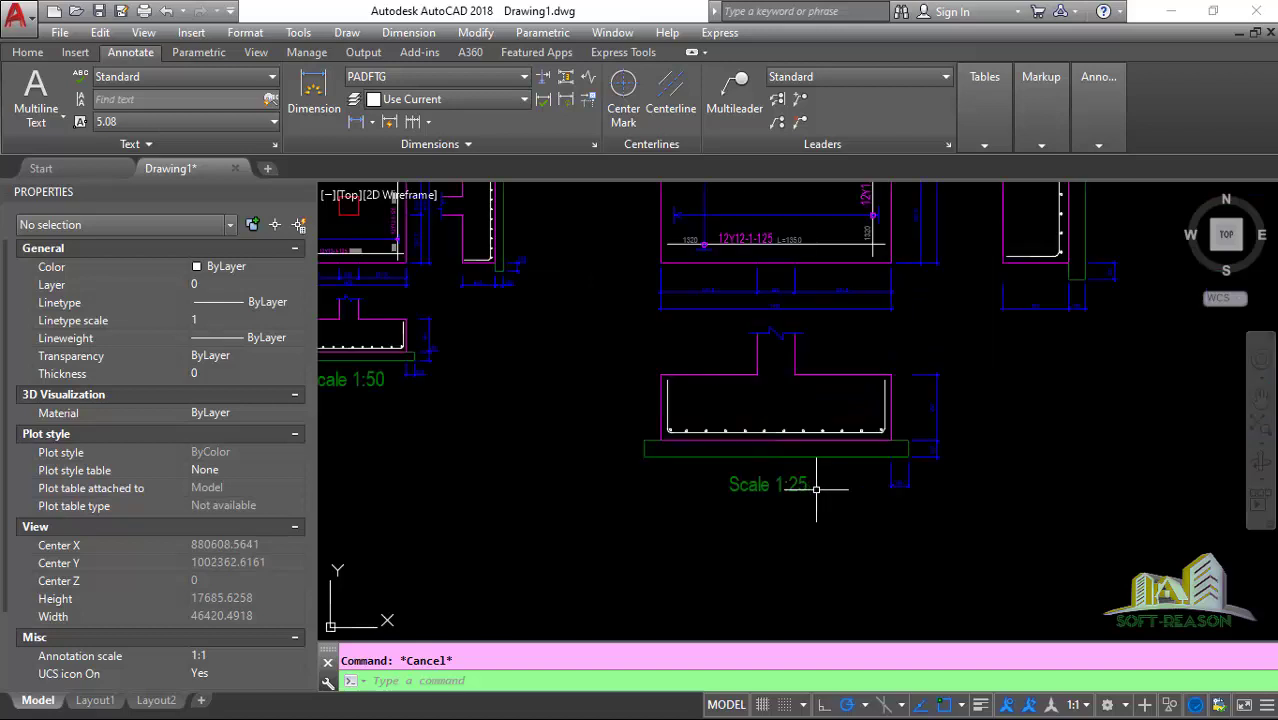
scroll(733, 423, down, 3)
scroll(707, 357, up, 2)
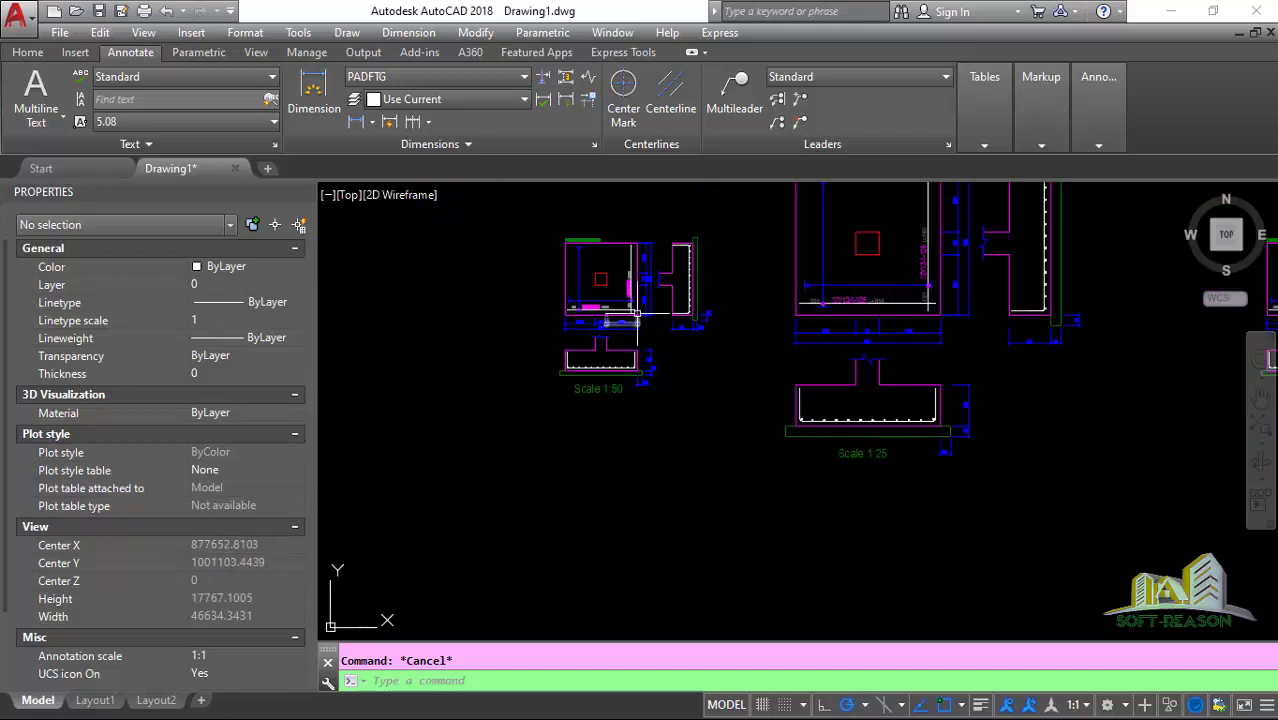
Crossing-select the small Scale 1:50 detail and copy it (CO) into empty space below-right.
click(726, 208)
click(512, 405)
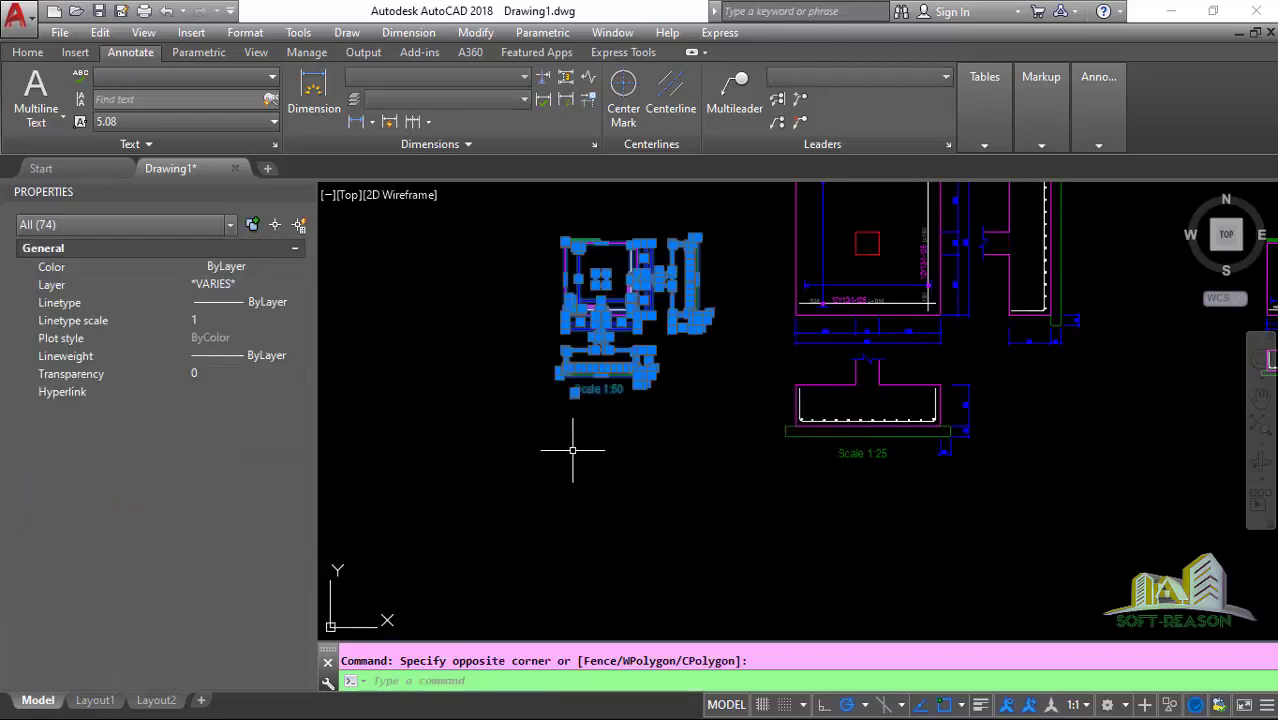
text(co)
key(Return)
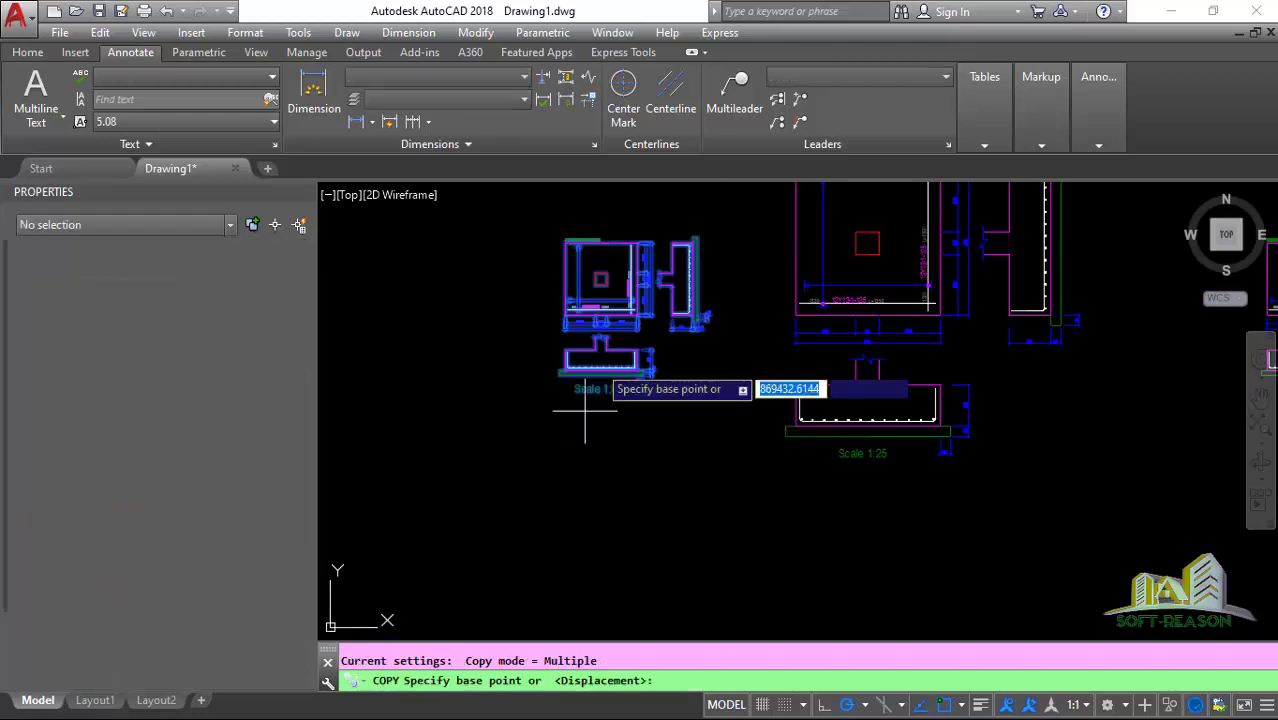
click(600, 280)
scroll(520, 300, down, 3)
scroll(690, 400, up, 2)
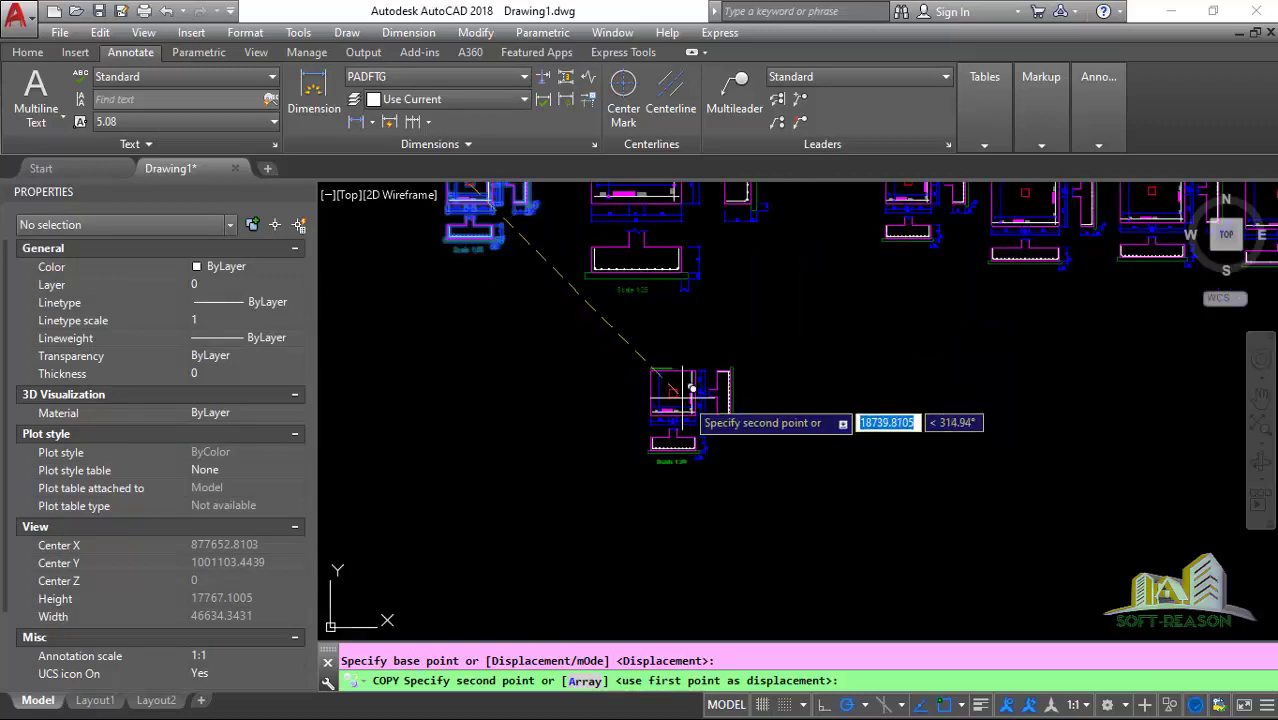
click(737, 403)
key(Escape)
scroll(746, 477, up, 2)
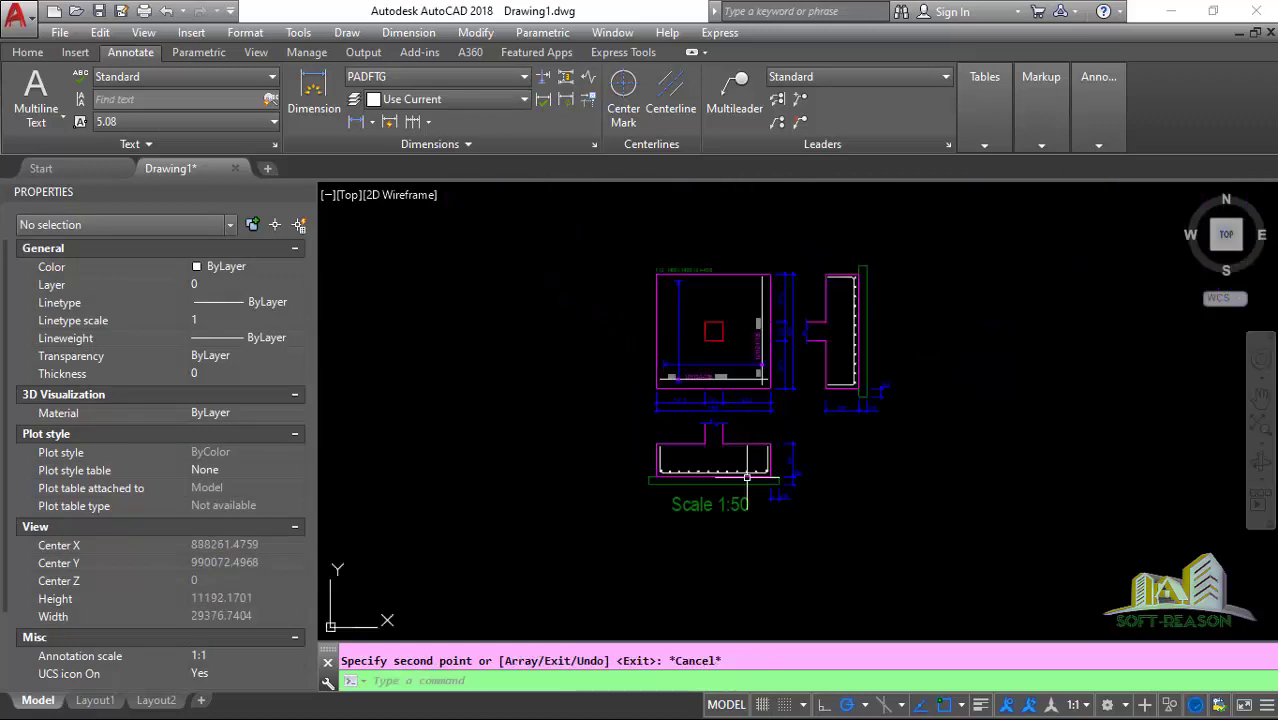
Move the new copy's Scale 1:50 label down, clear below its base elevation.
scroll(746, 477, up, 2)
click(770, 575)
click(622, 557)
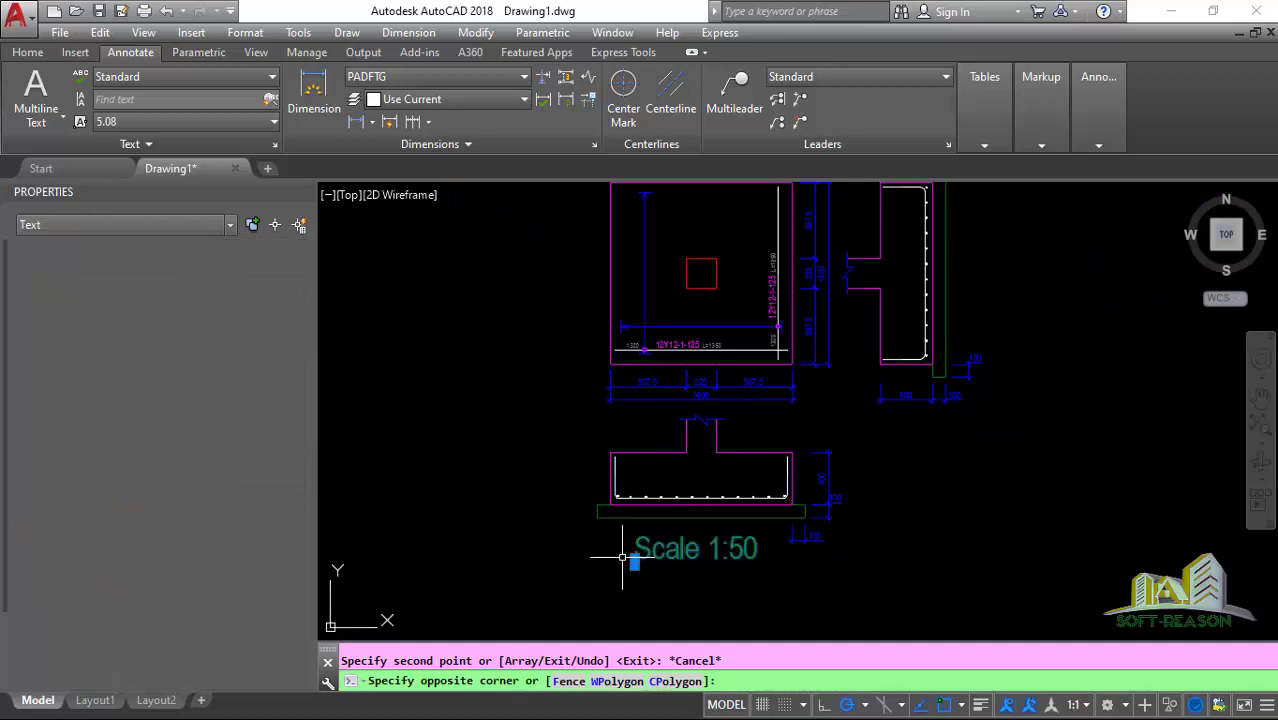
scroll(622, 557, down, 3)
text(m)
key(Return)
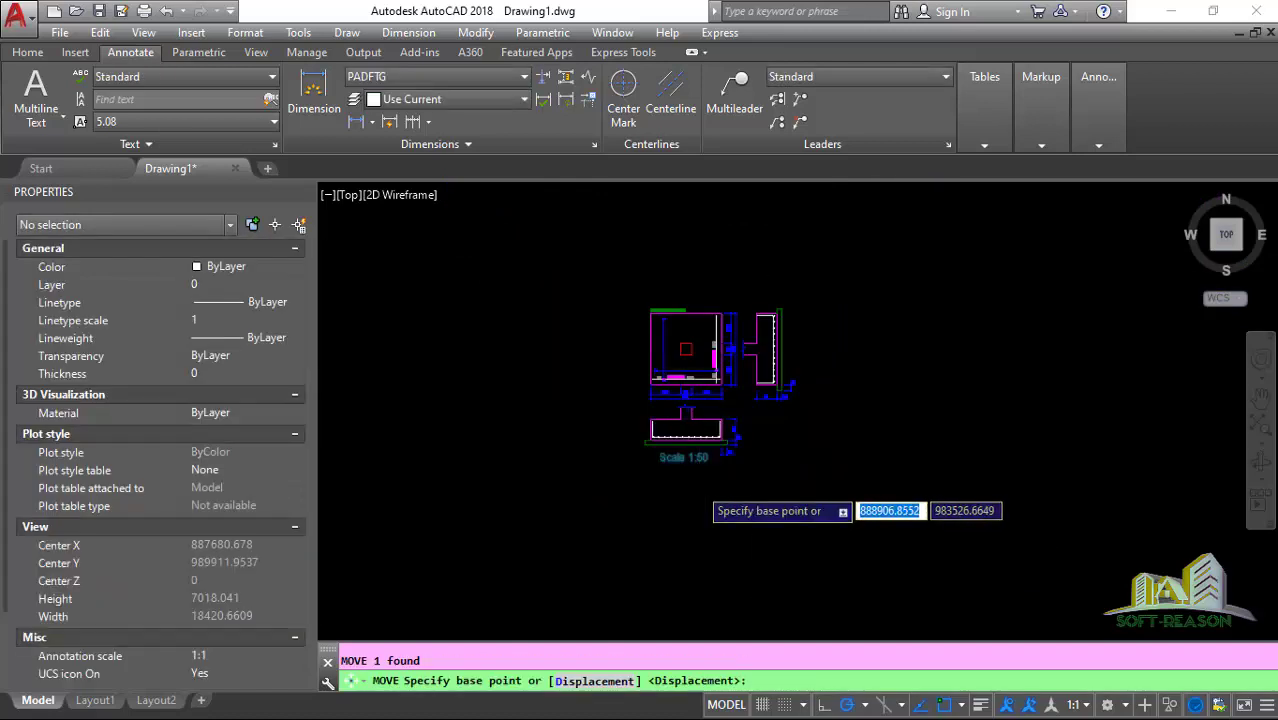
scroll(697, 478, up, 2)
click(636, 446)
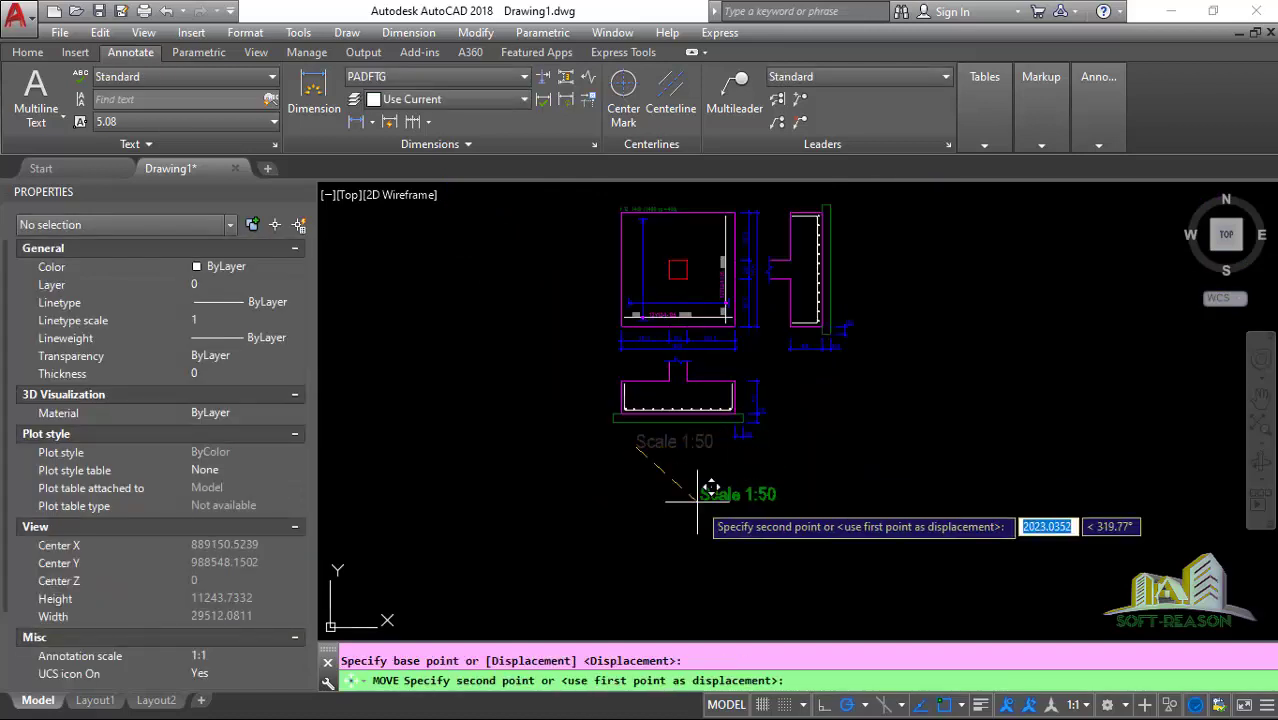
click(636, 532)
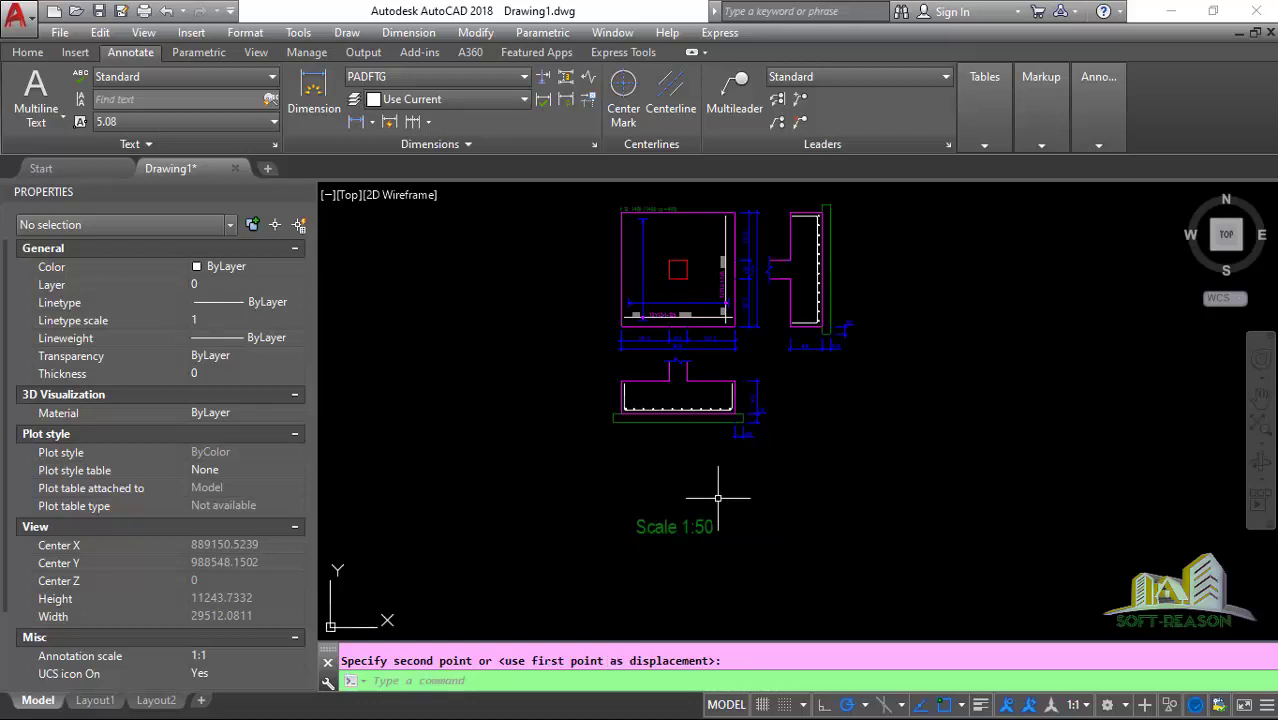
scroll(699, 367, down, 2)
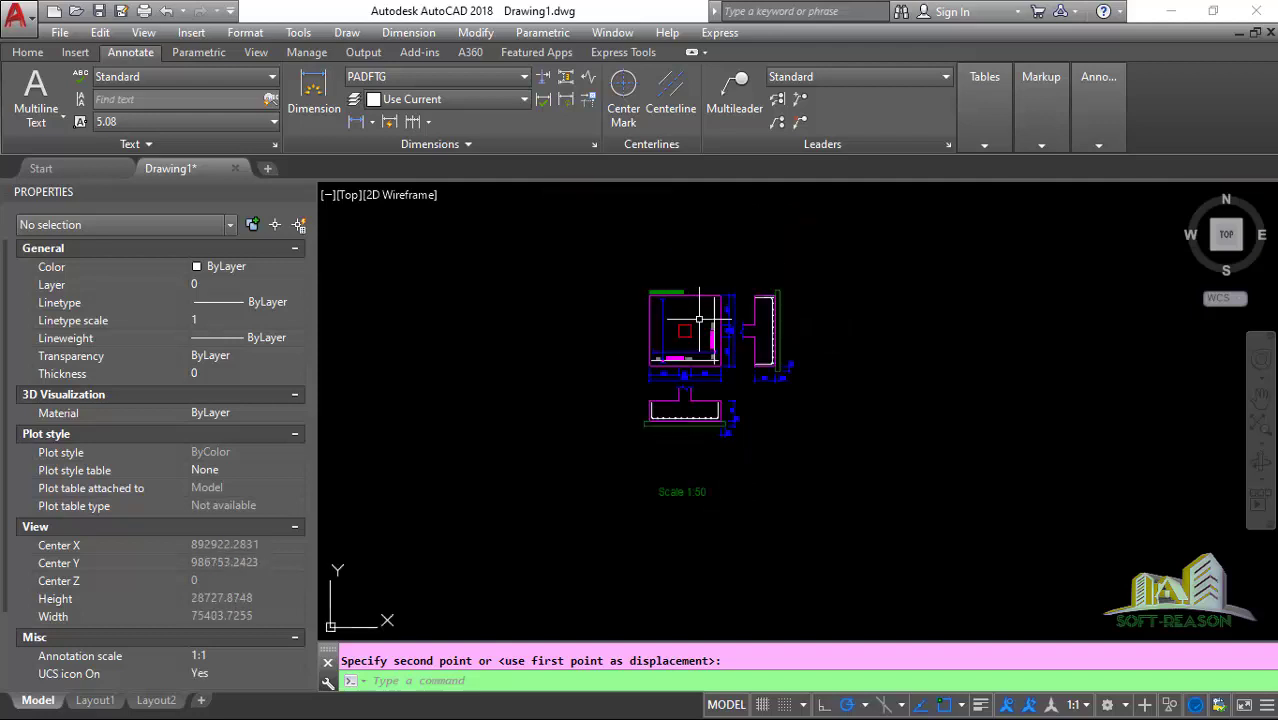
Zoom the drawing in and out while the Casio calculator opens beside AutoCAD showing 50.
scroll(699, 367, up, 2)
scroll(664, 420, down, 2)
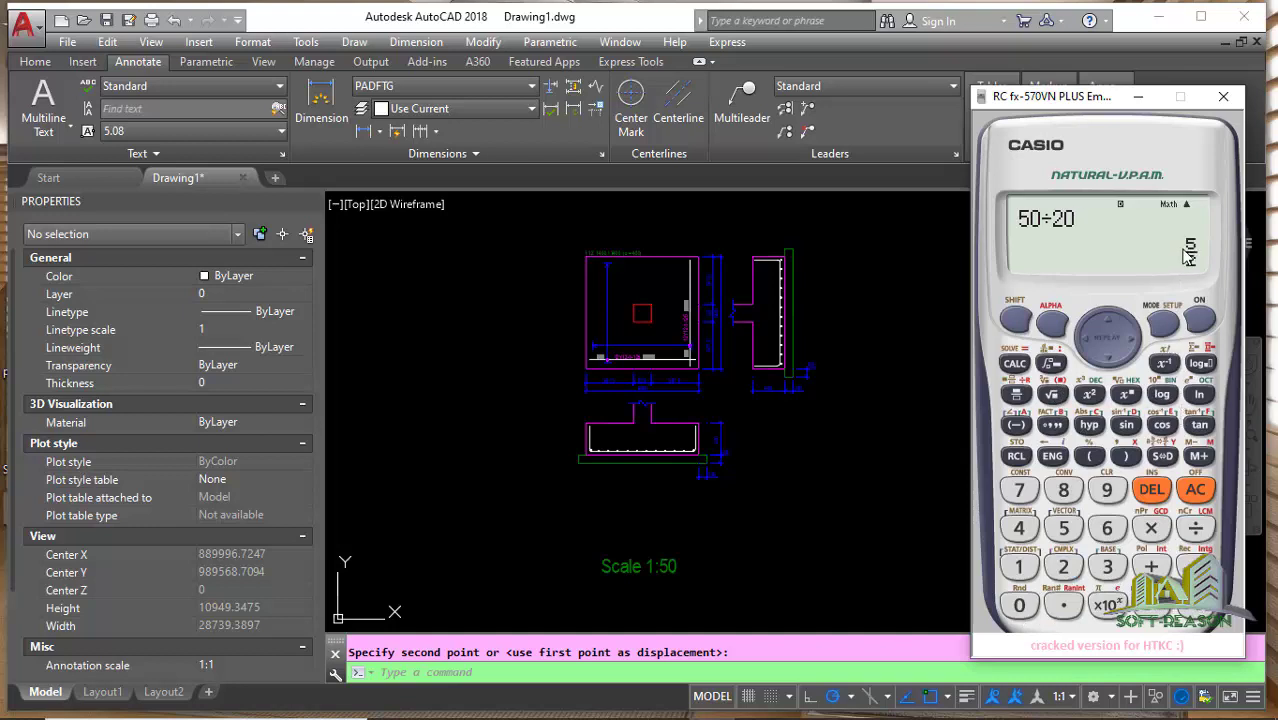
Convert the calculator's 5/2 result of 50÷20 to the decimal 2.5.
click(1161, 458)
Minimize the calculator and scale the newest footing copy's 73 objects by 2.5.
click(1137, 98)
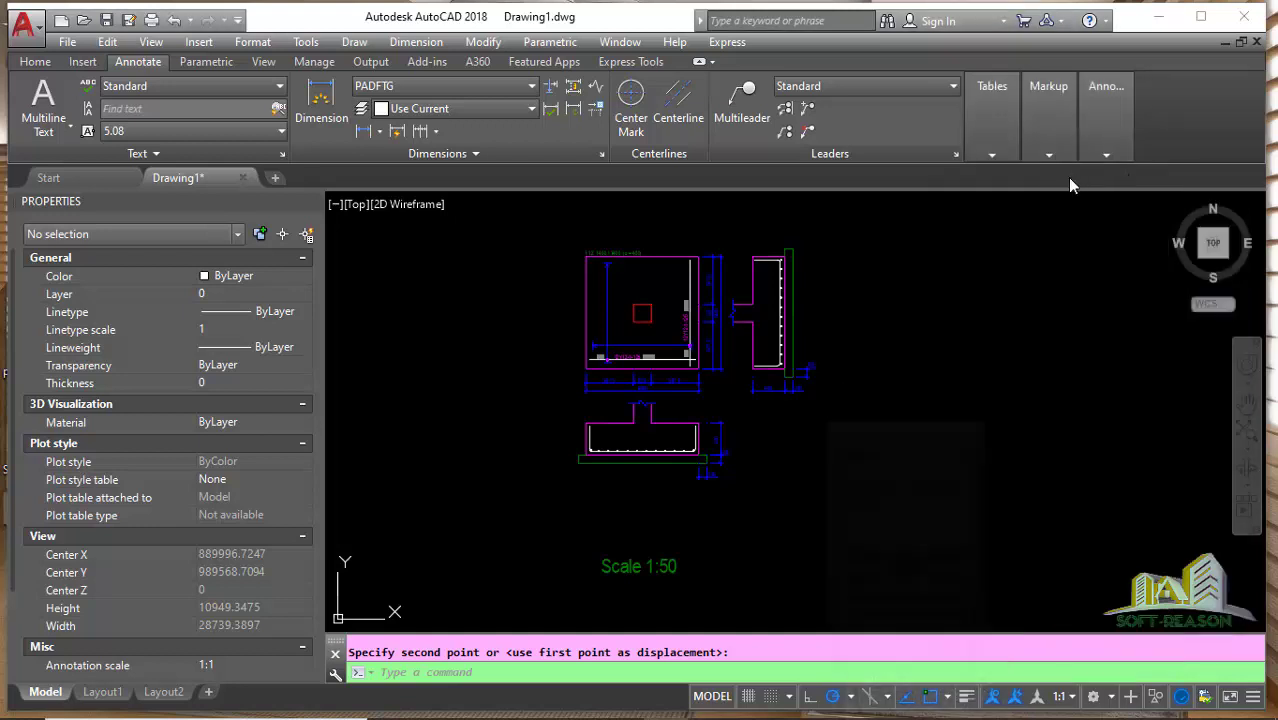
click(541, 240)
click(890, 507)
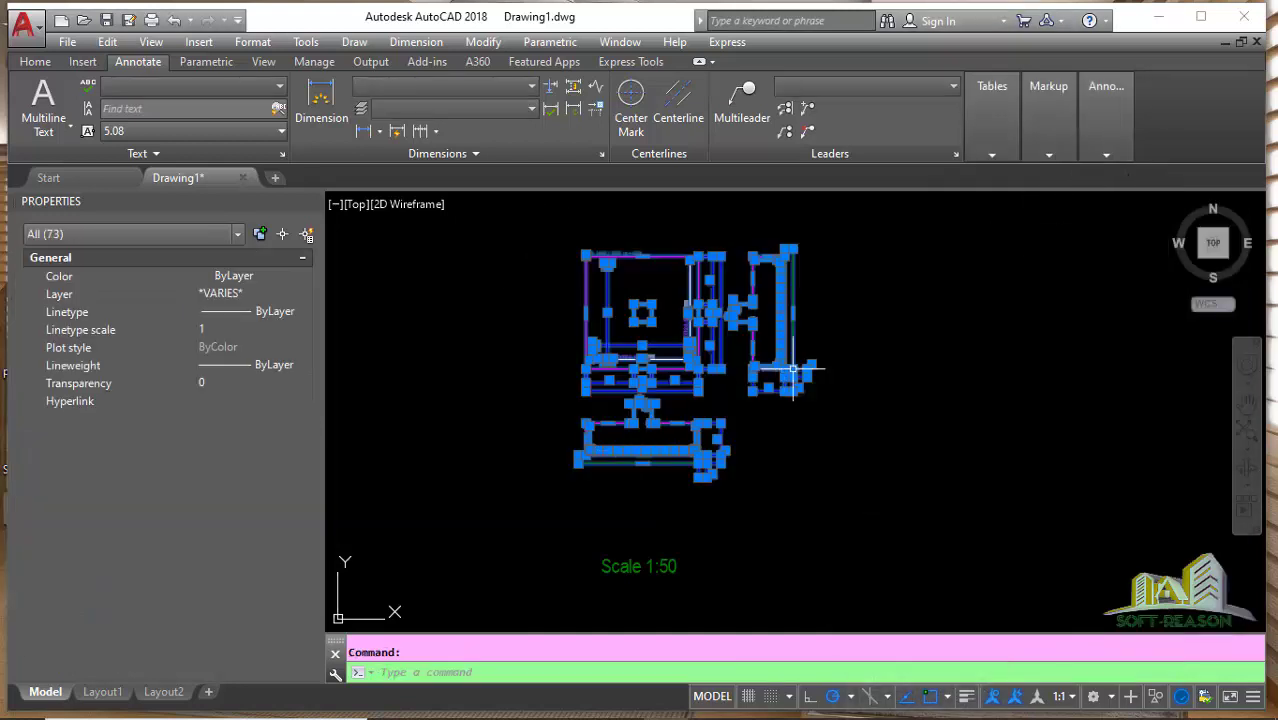
text(SC)
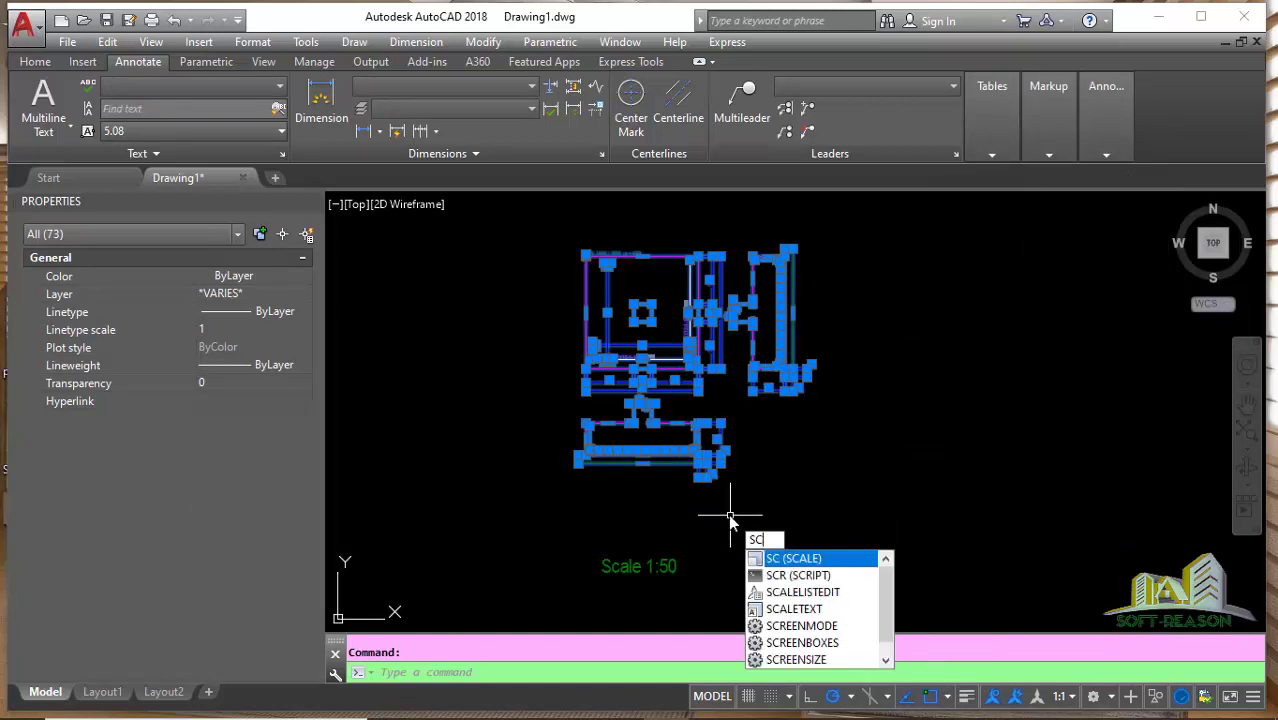
key(Return)
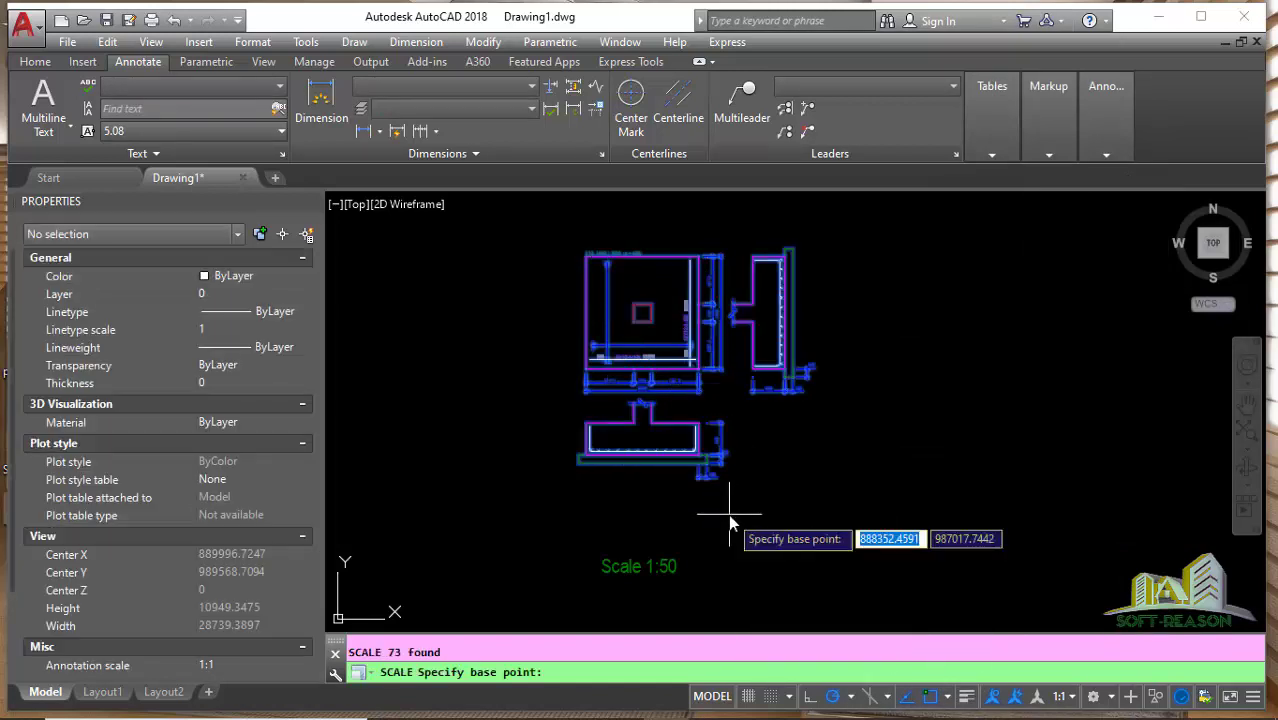
click(585, 369)
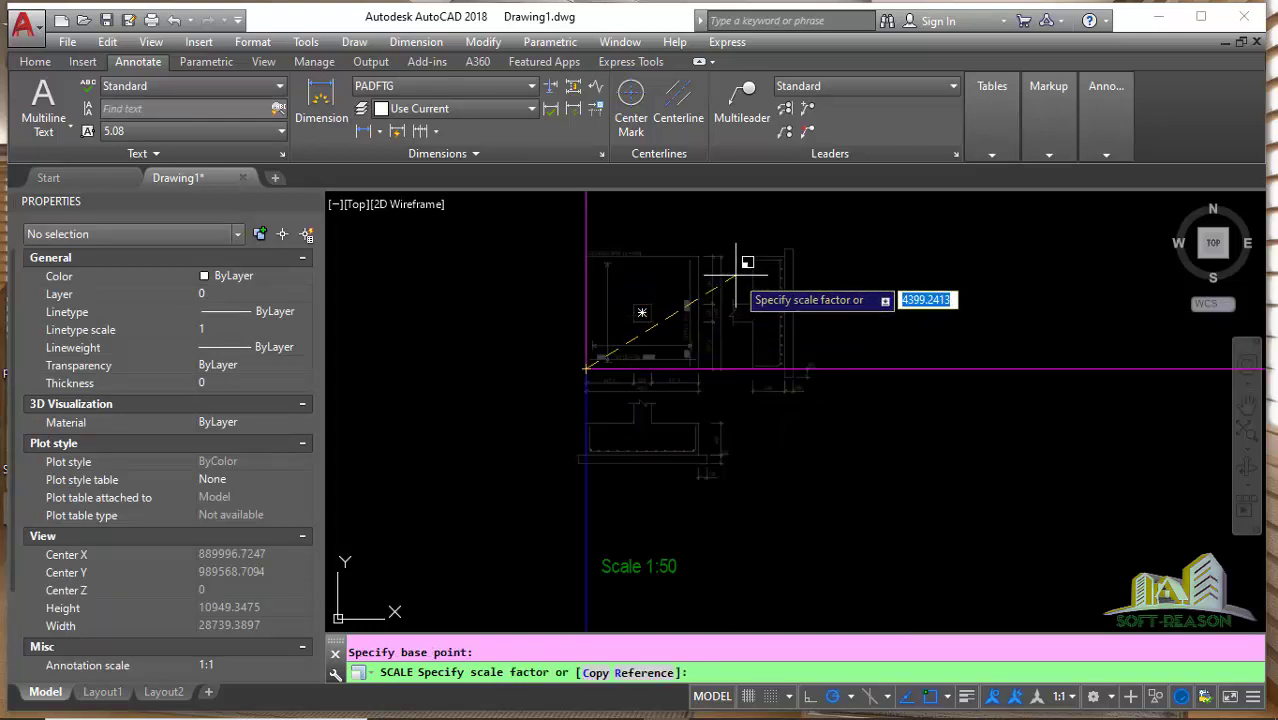
text(2.5)
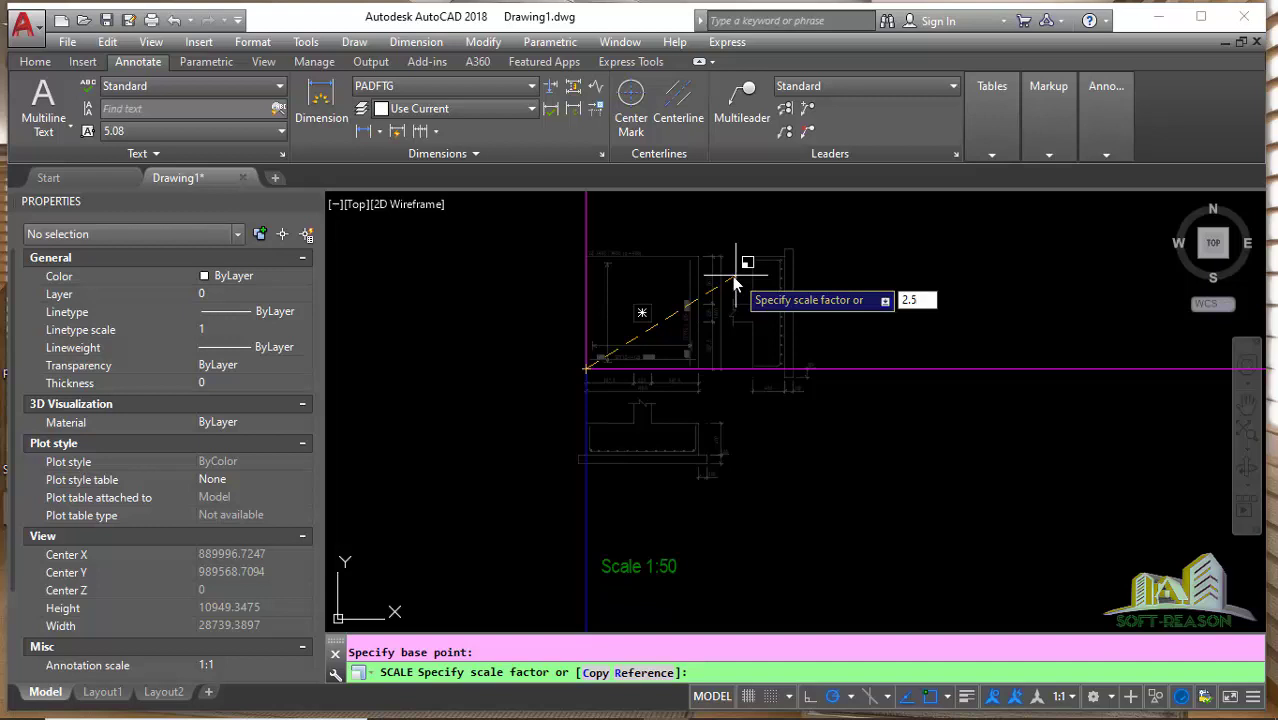
key(Return)
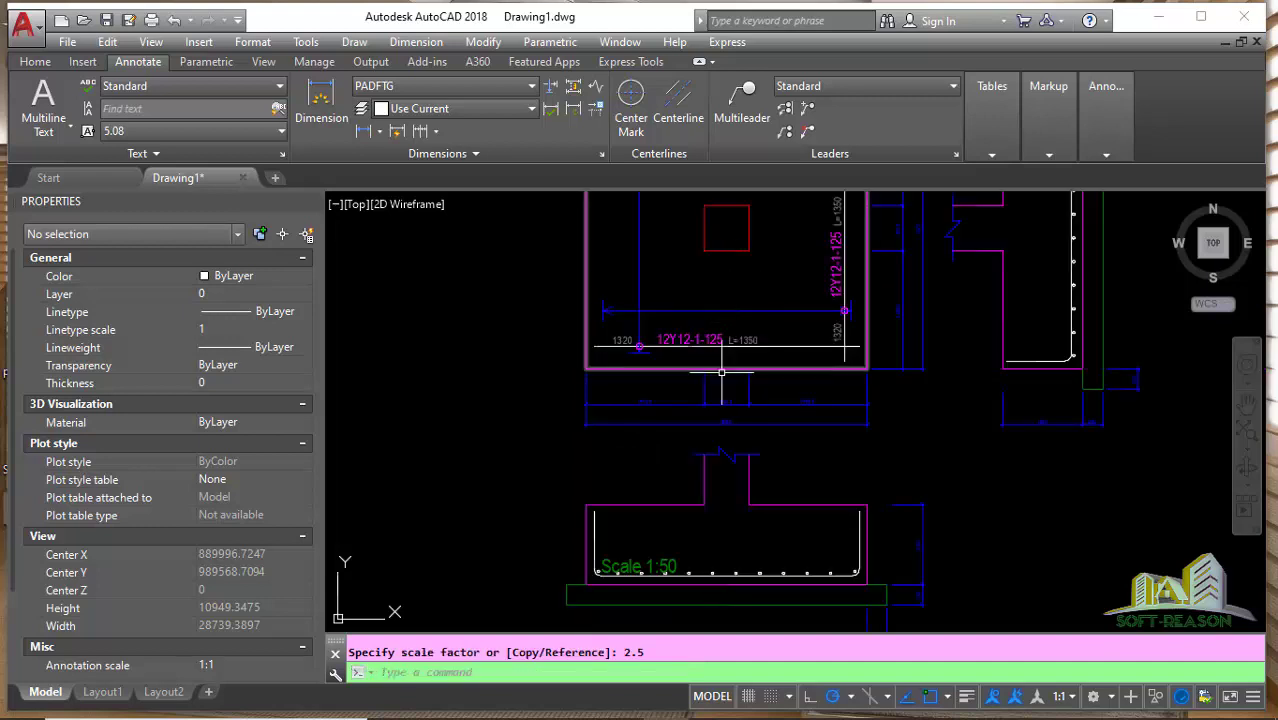
Select the enlarged detail's overlapping Scale 1:50 label.
scroll(735, 287, down, 5)
scroll(703, 432, up, 2)
scroll(703, 432, up, 2)
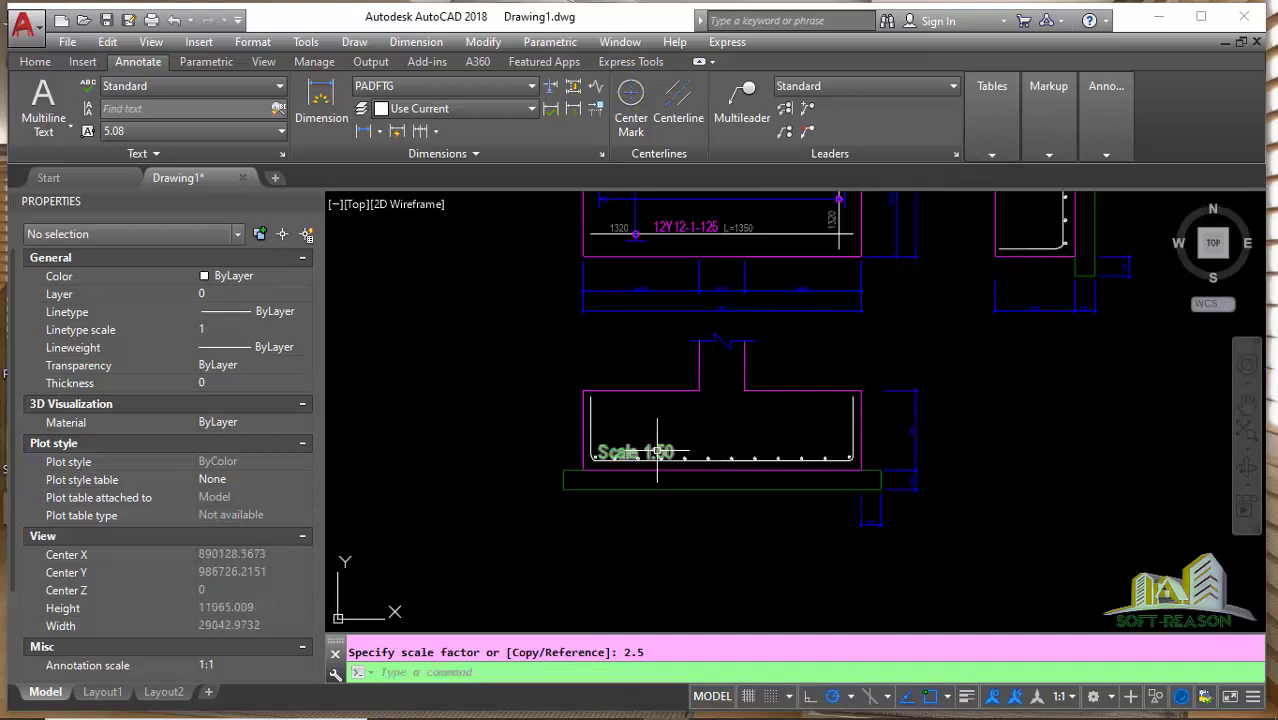
click(650, 450)
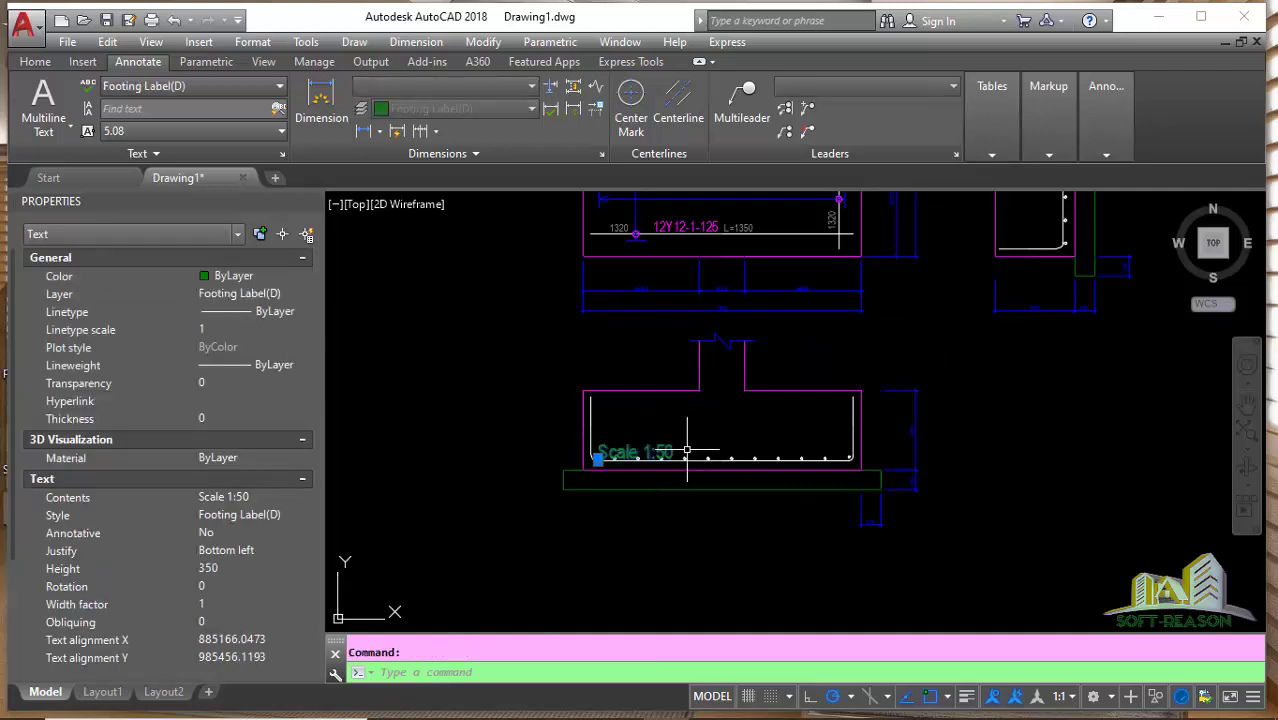
Move the label down below the enlarged footing section.
text(m)
key(Return)
click(637, 458)
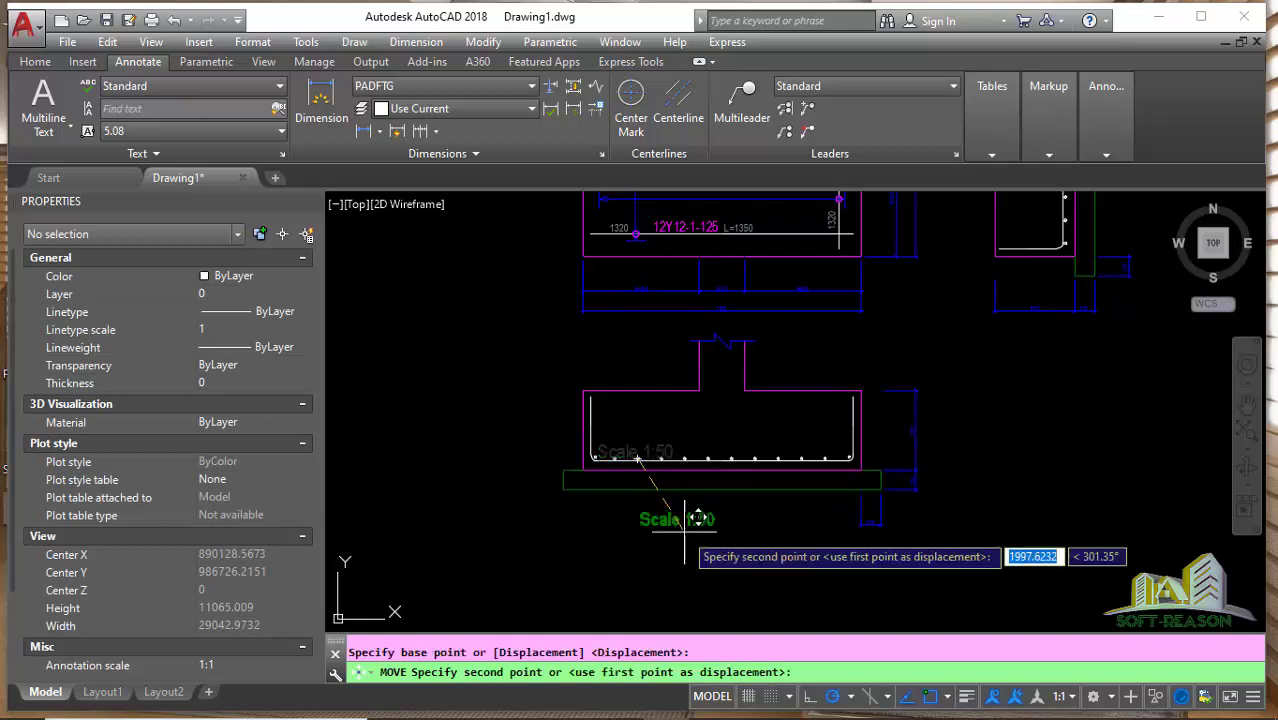
click(722, 535)
Edit the label text to read Scale 1:20.
double_click(730, 548)
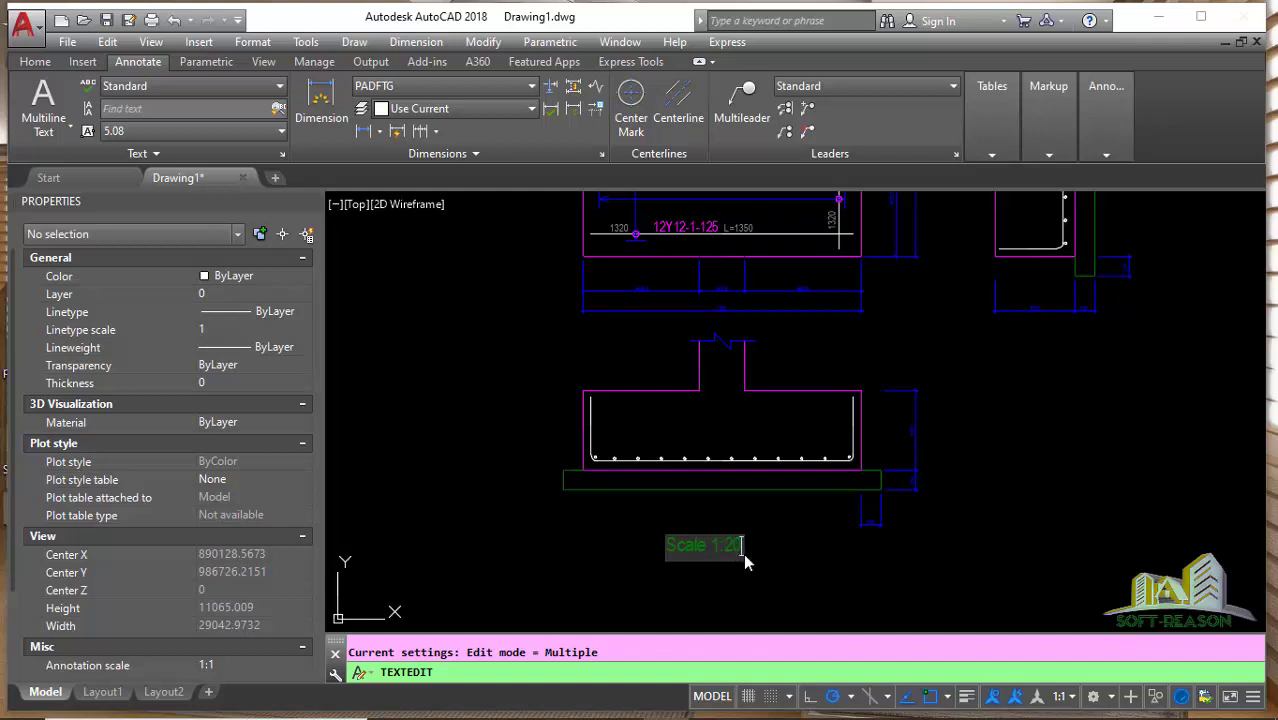
click(798, 588)
scroll(730, 490, down, 4)
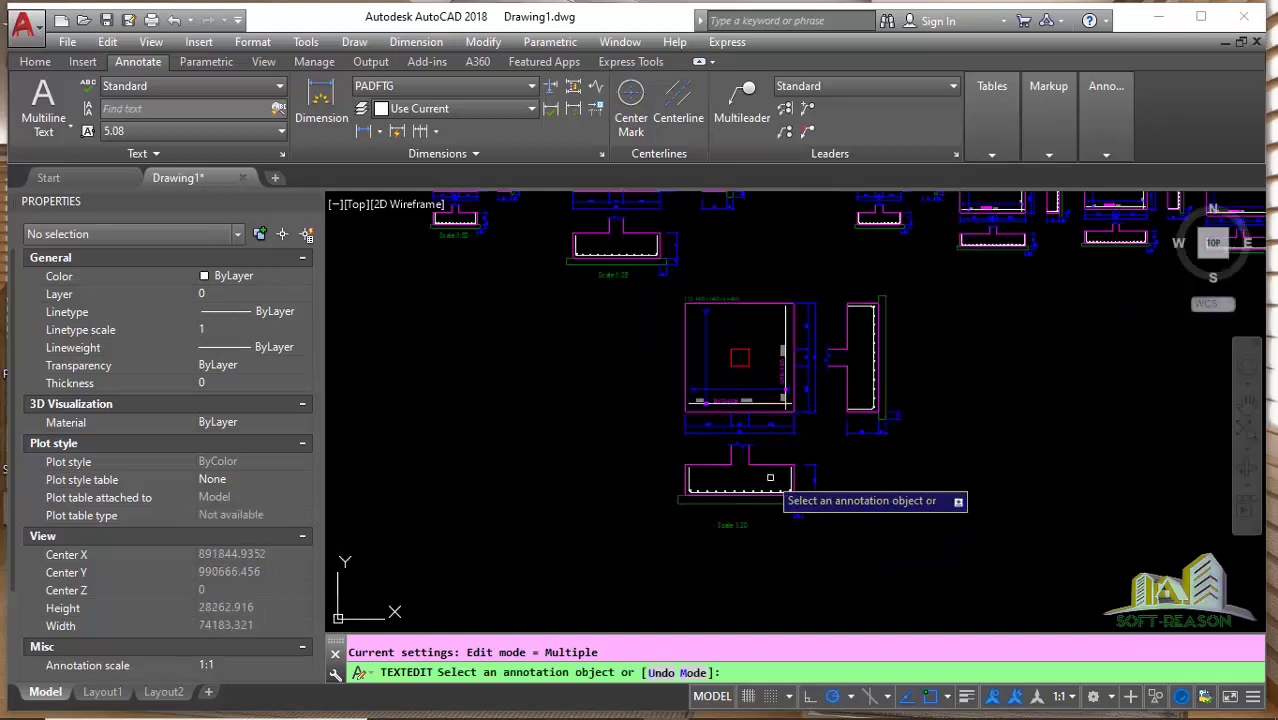
scroll(749, 446, up, 2)
scroll(690, 394, up, 10)
scroll(686, 396, down, 4)
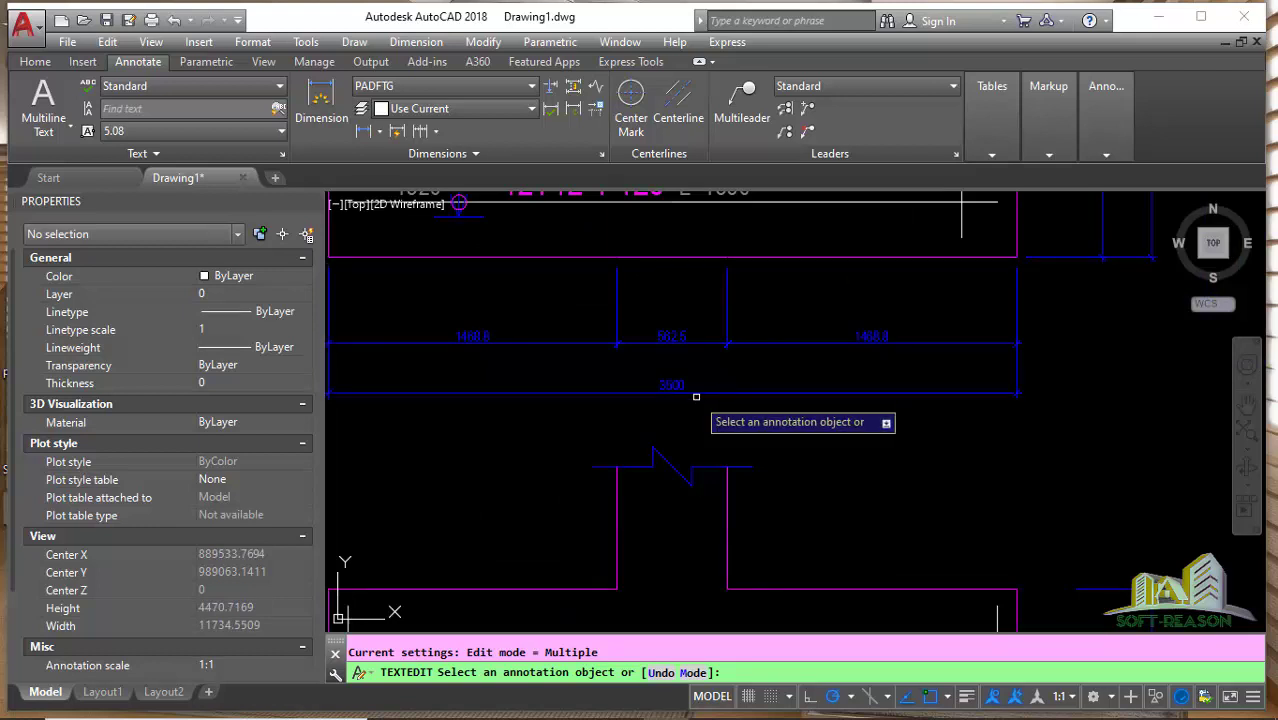
scroll(775, 420, down, 2)
scroll(743, 422, up, 6)
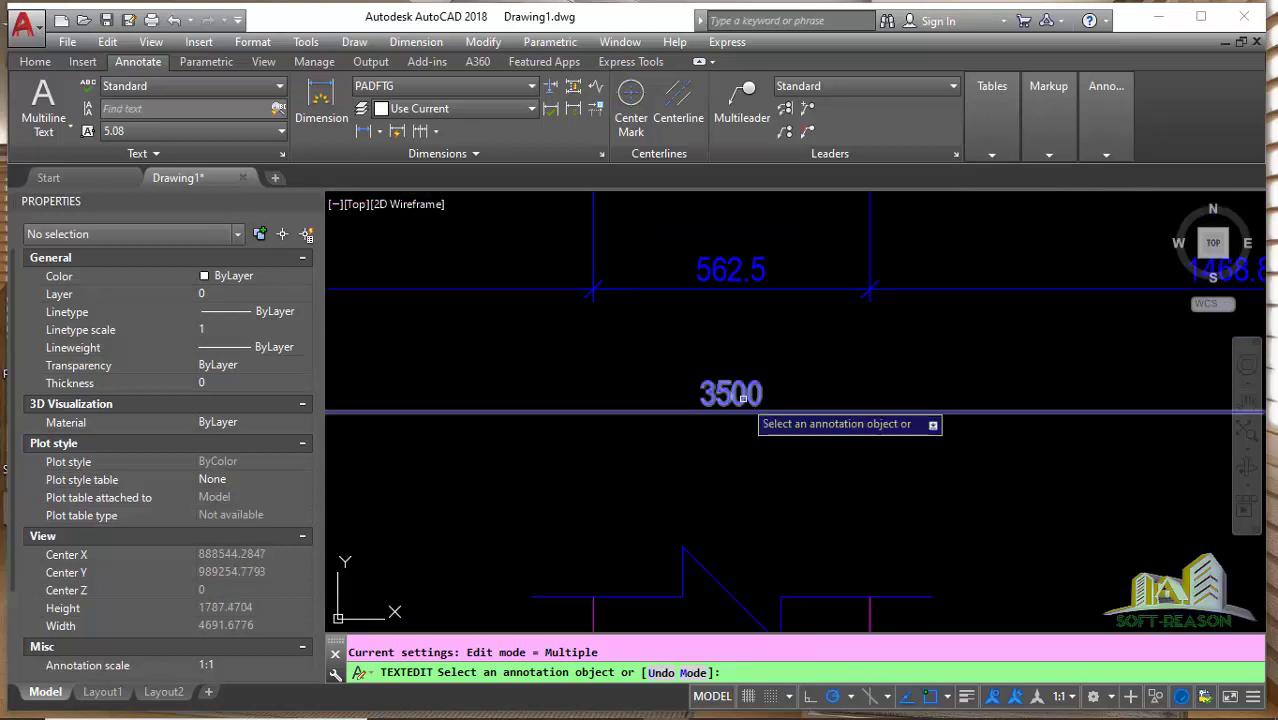
scroll(740, 402, down, 5)
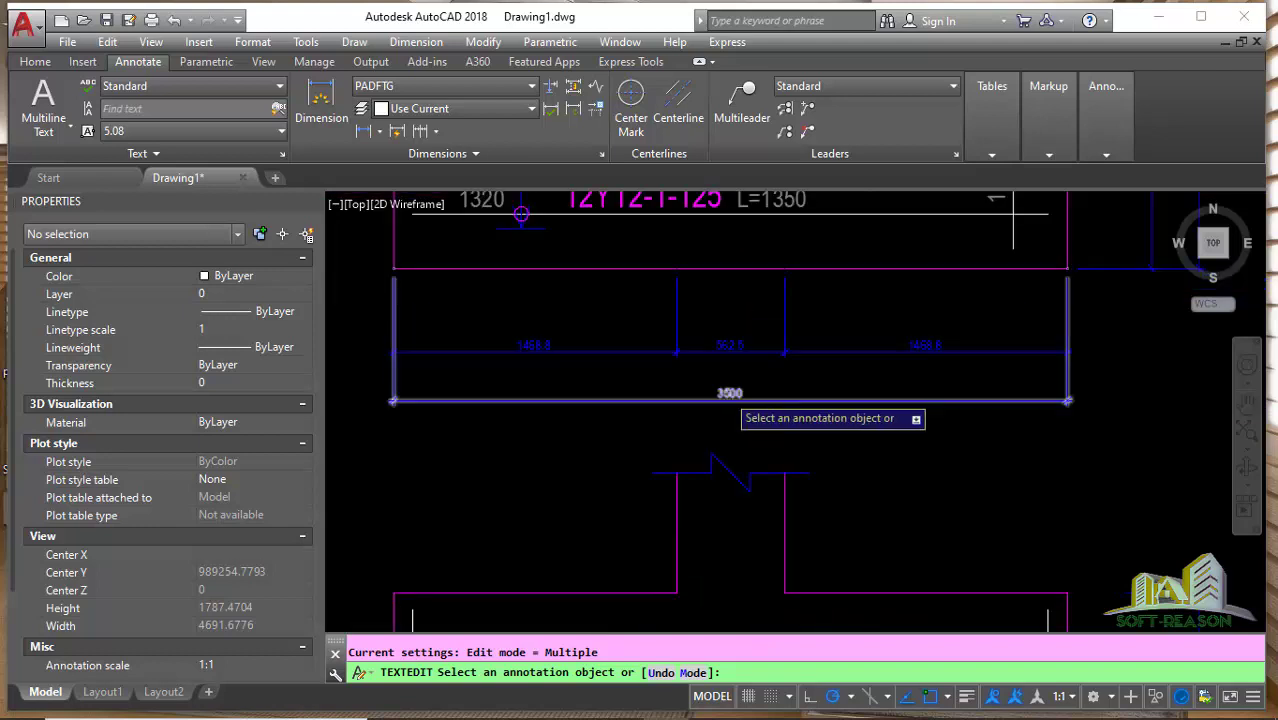
key(Escape)
scroll(690, 410, down, 5)
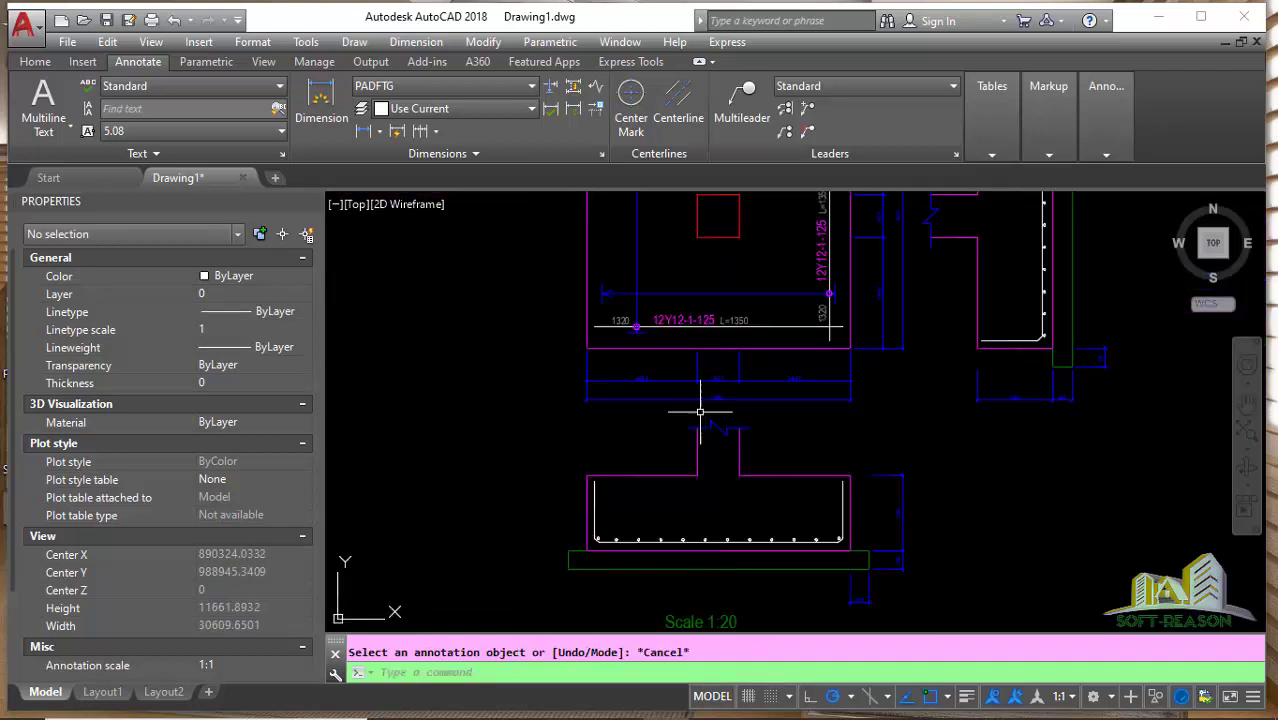
click(625, 271)
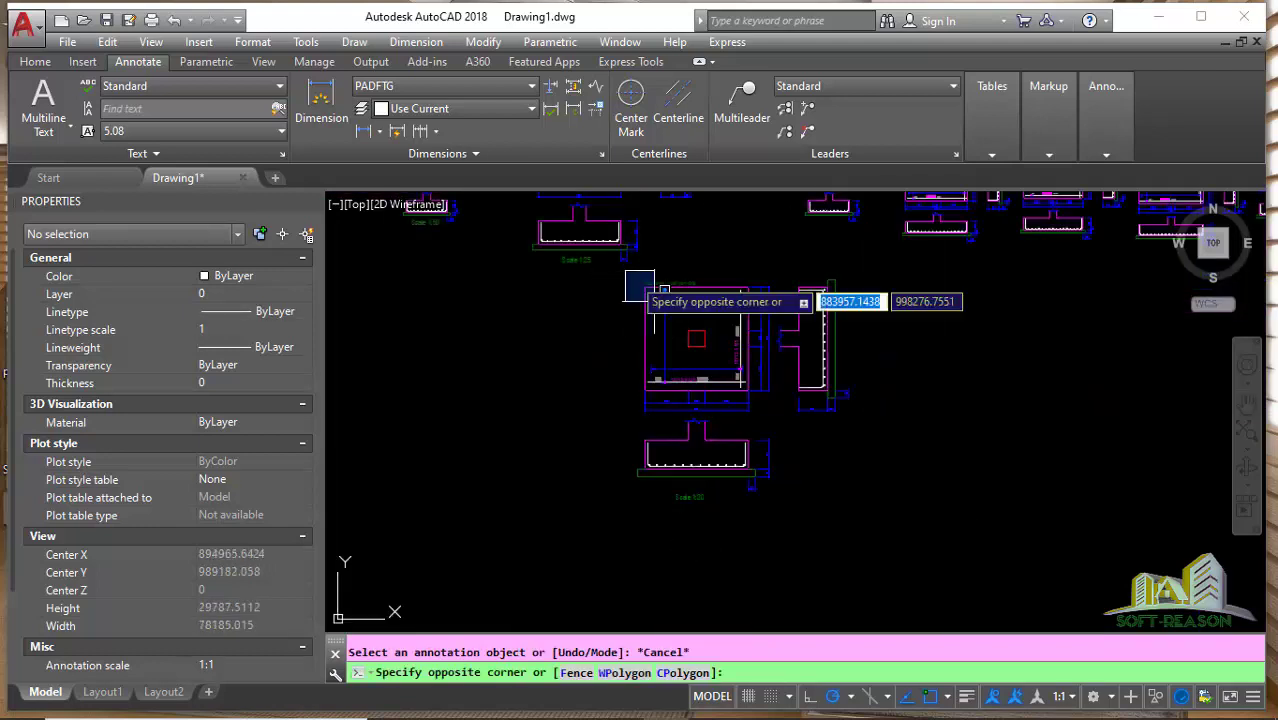
Quick Select the detail's 74 objects by Layer = Dimension Line, leaving 14 dimensions selected.
click(932, 574)
right_click(890, 351)
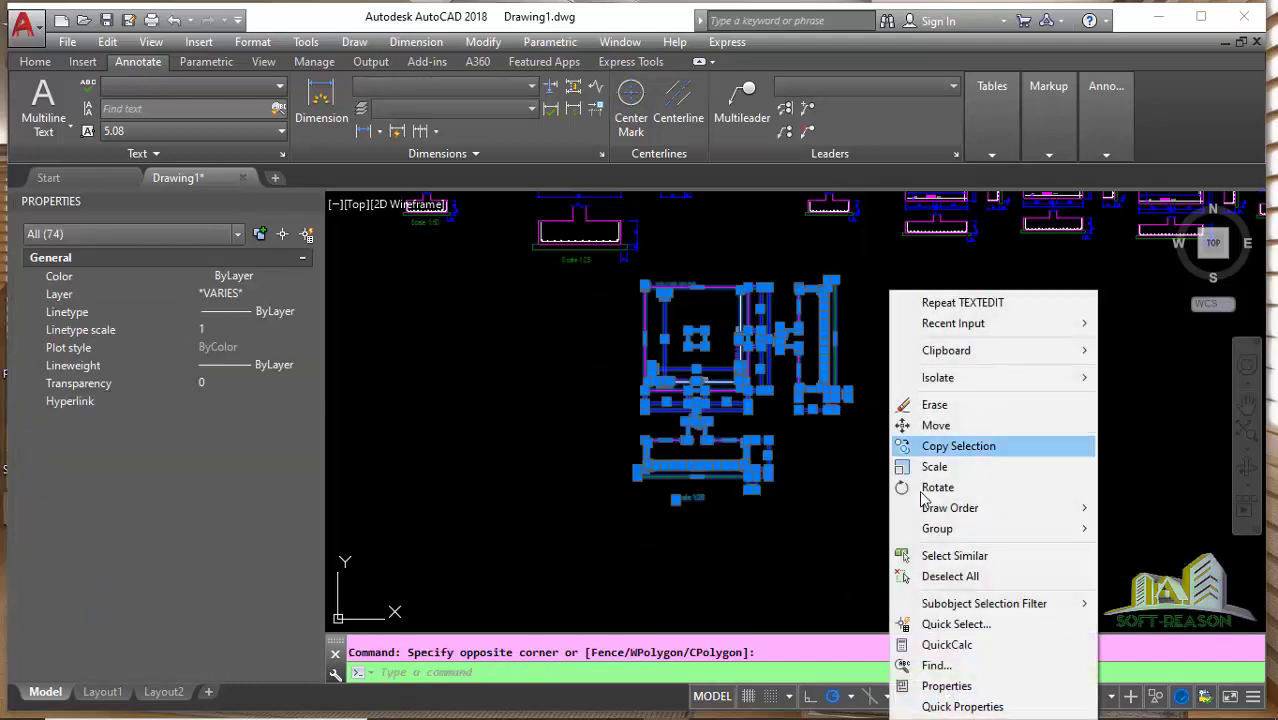
click(958, 624)
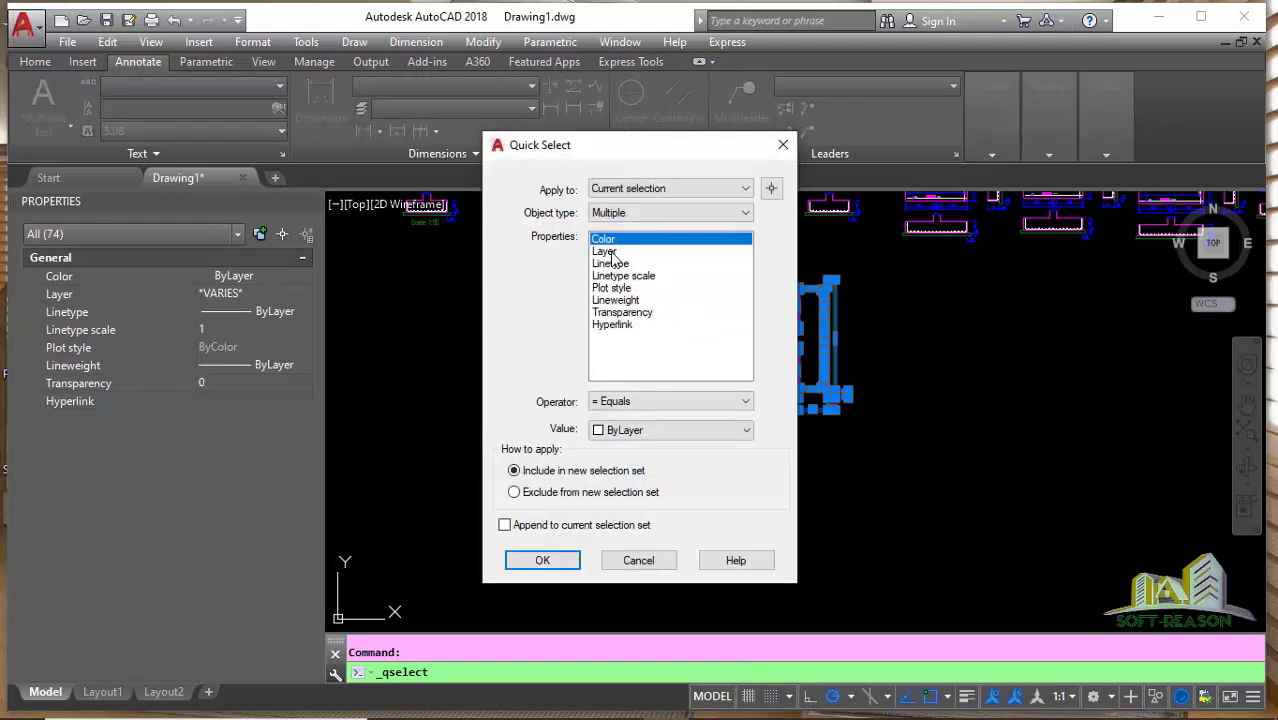
click(612, 254)
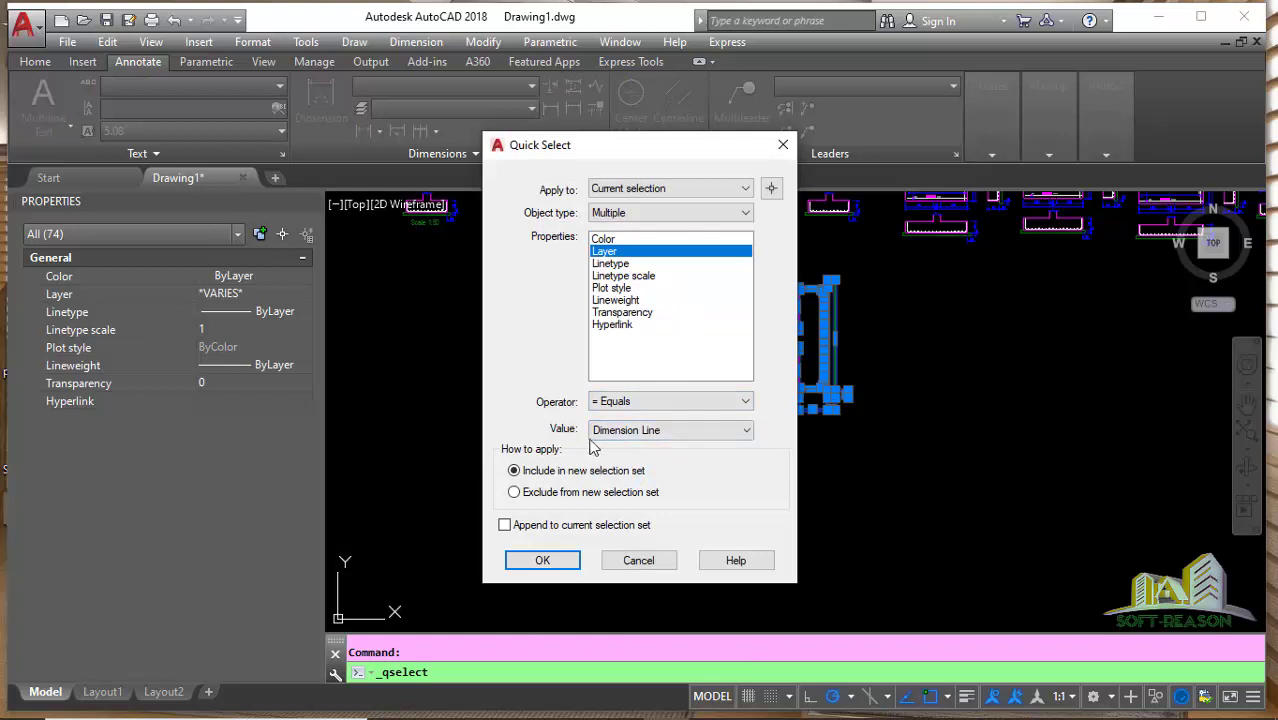
click(565, 561)
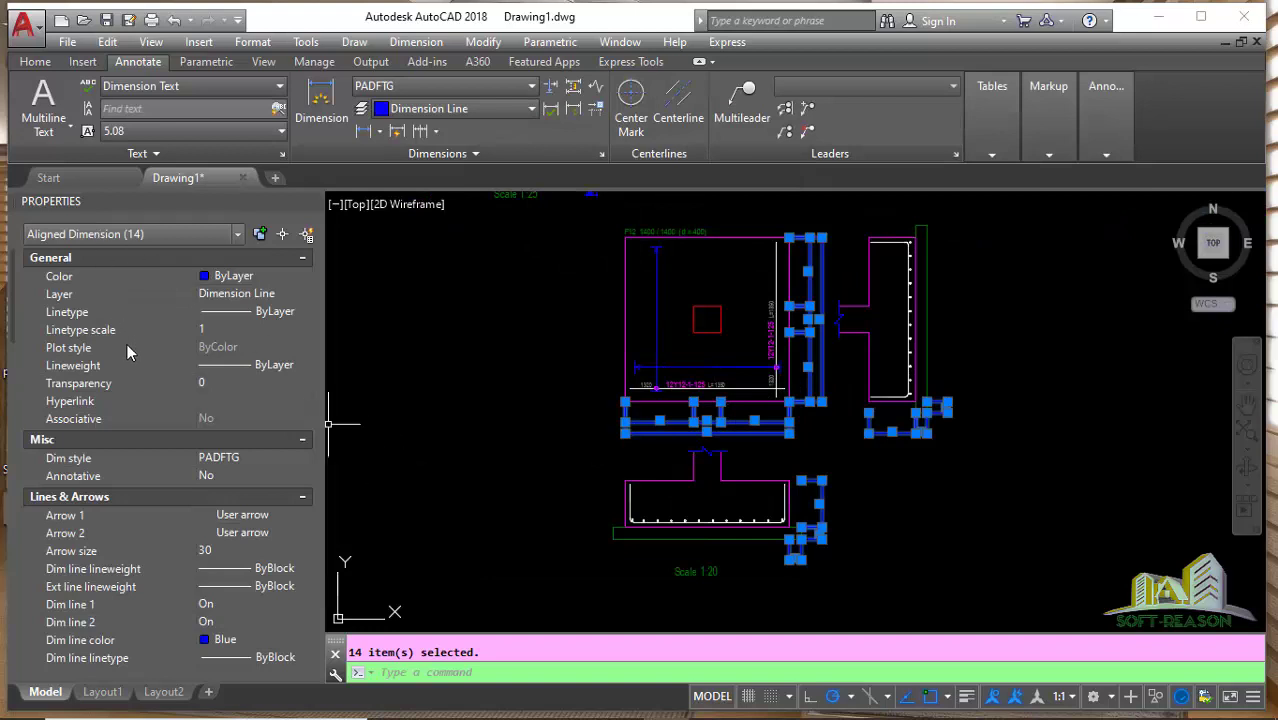
Set the selected dimensions' Dim scale linear to 0.2 (0.5/2.5) via QuickCalc, then deselect.
scroll(127, 350, down, 15)
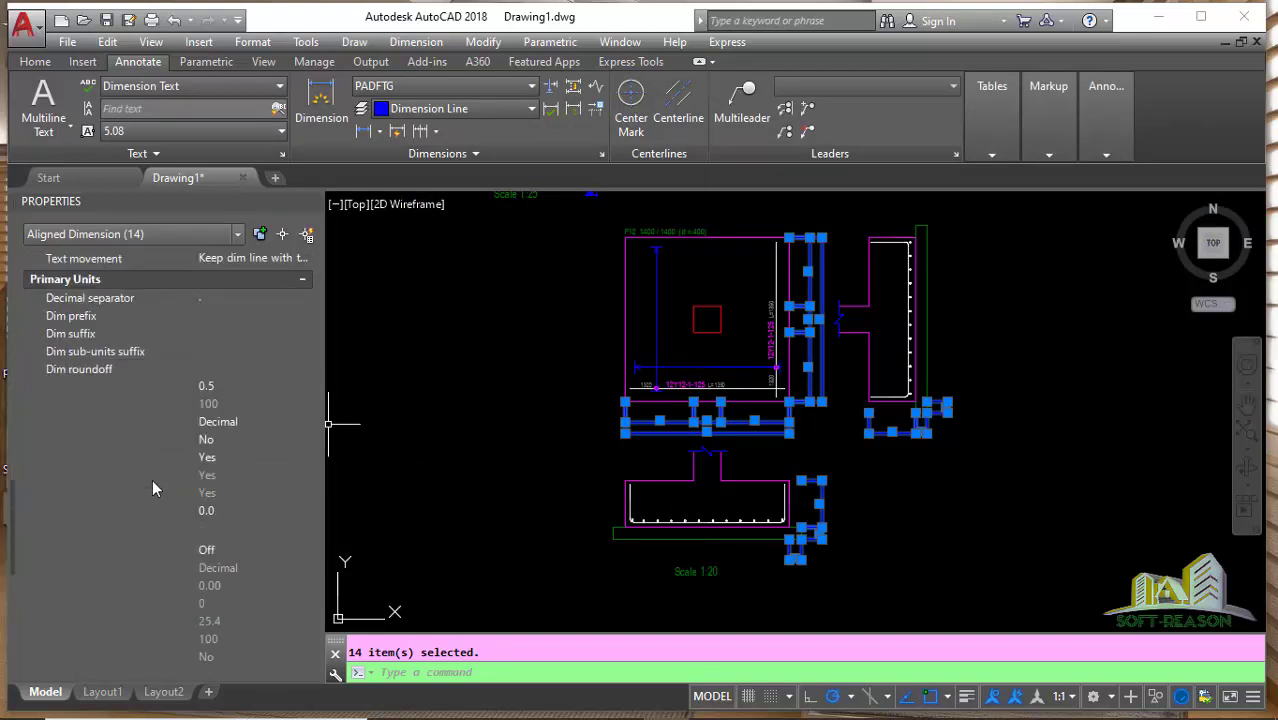
click(212, 389)
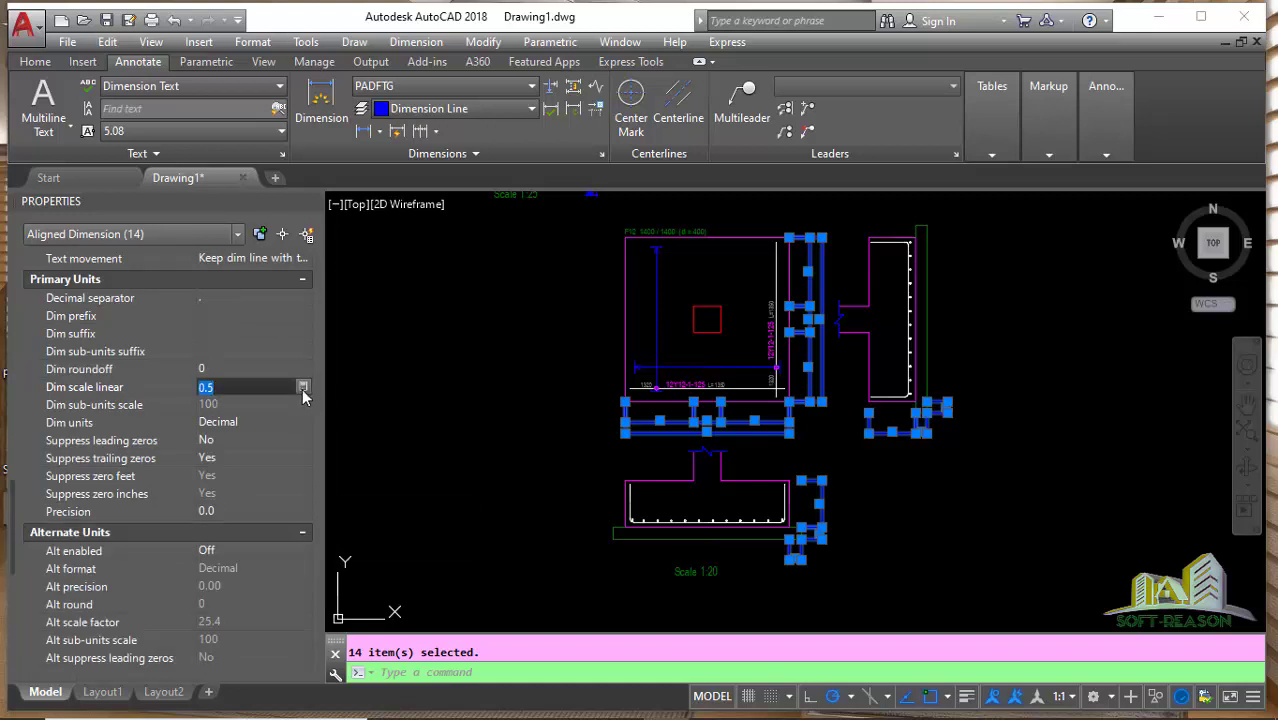
click(303, 387)
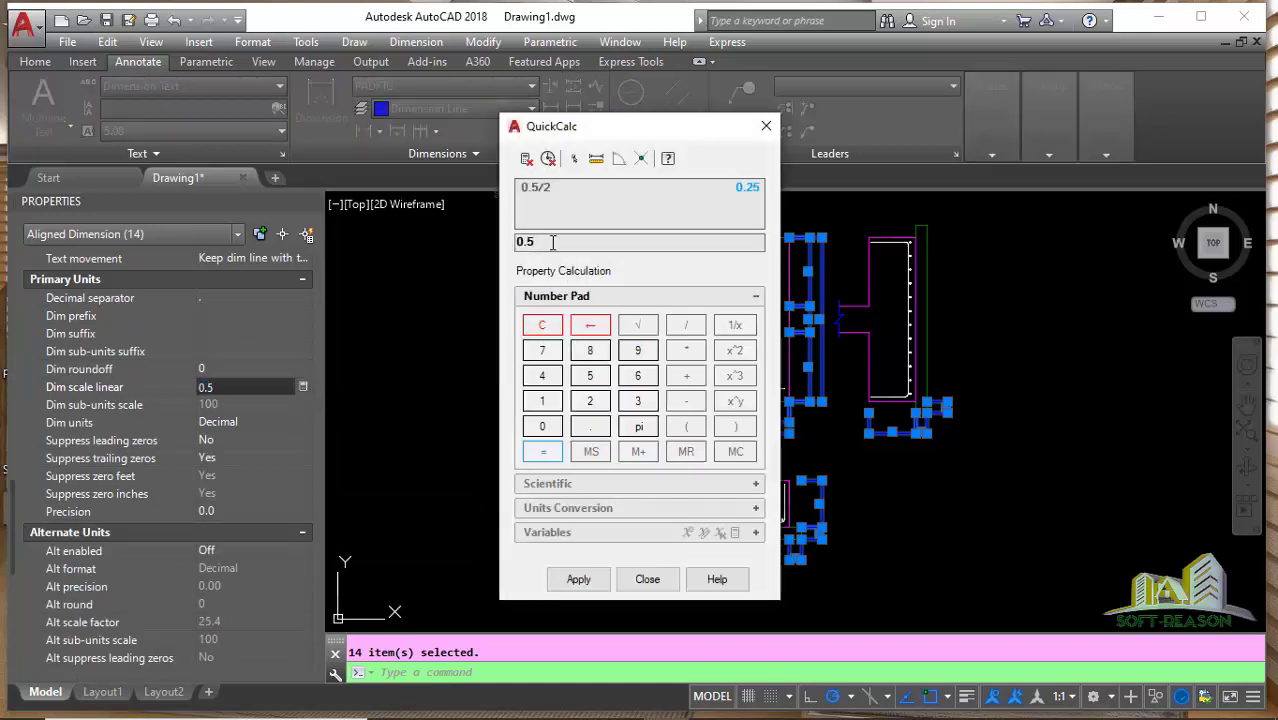
click(686, 325)
text(5)
click(577, 582)
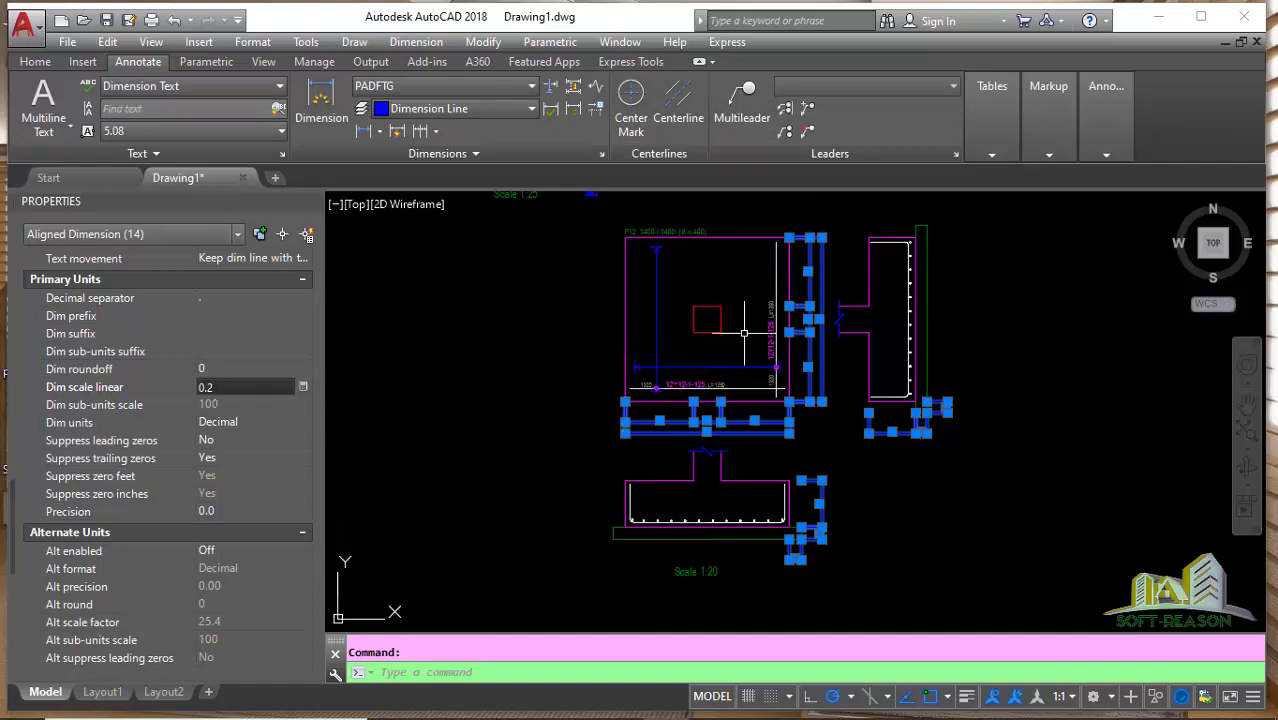
scroll(735, 425, up, 10)
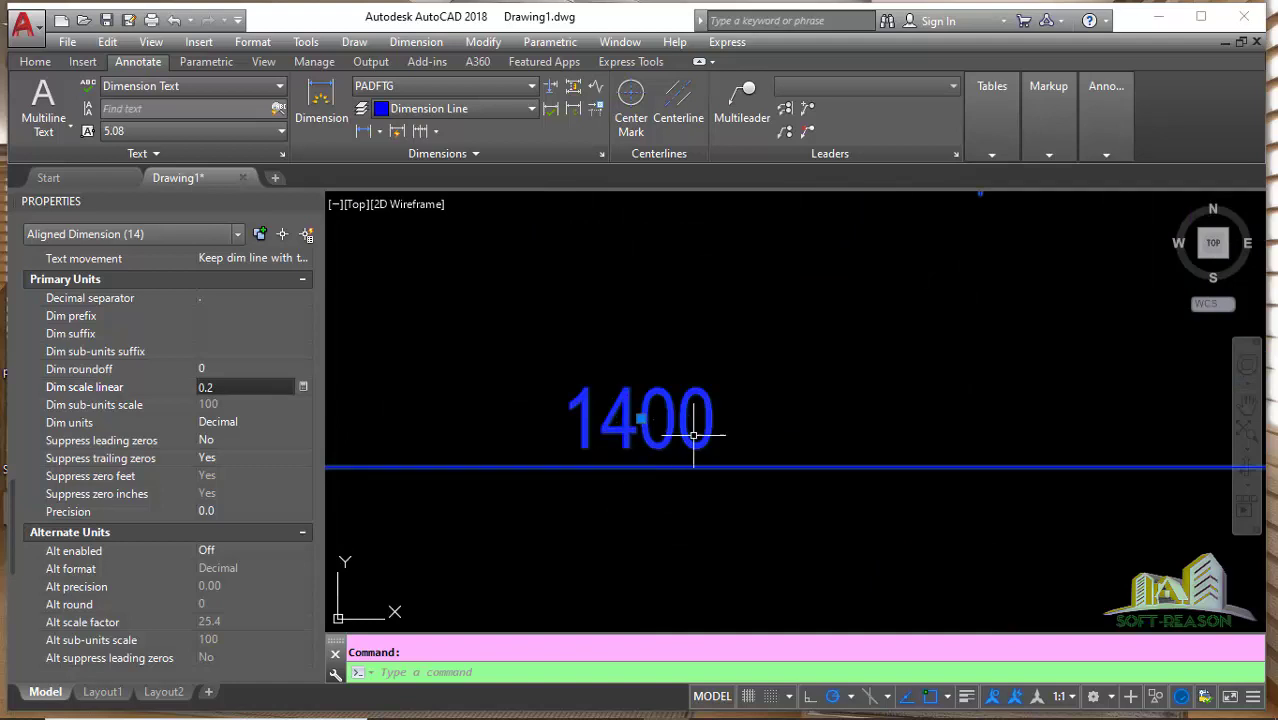
scroll(783, 397, down, 10)
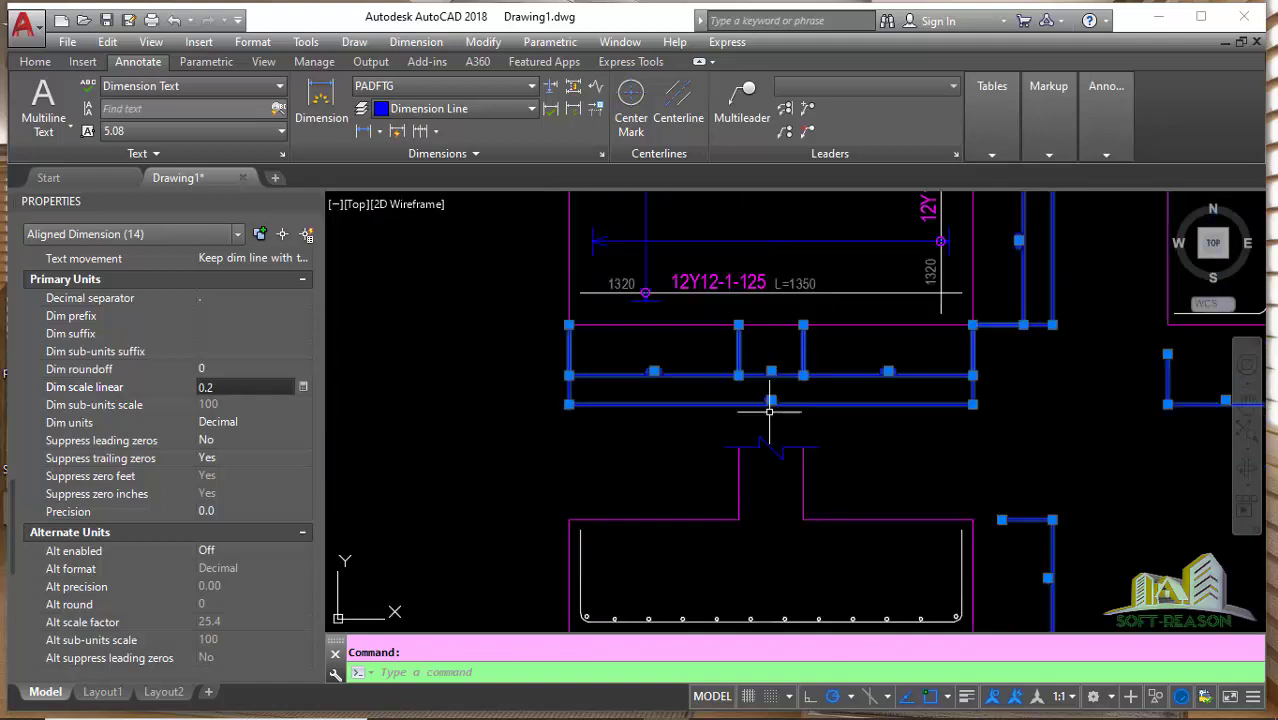
key(Escape)
scroll(770, 428, down, 3)
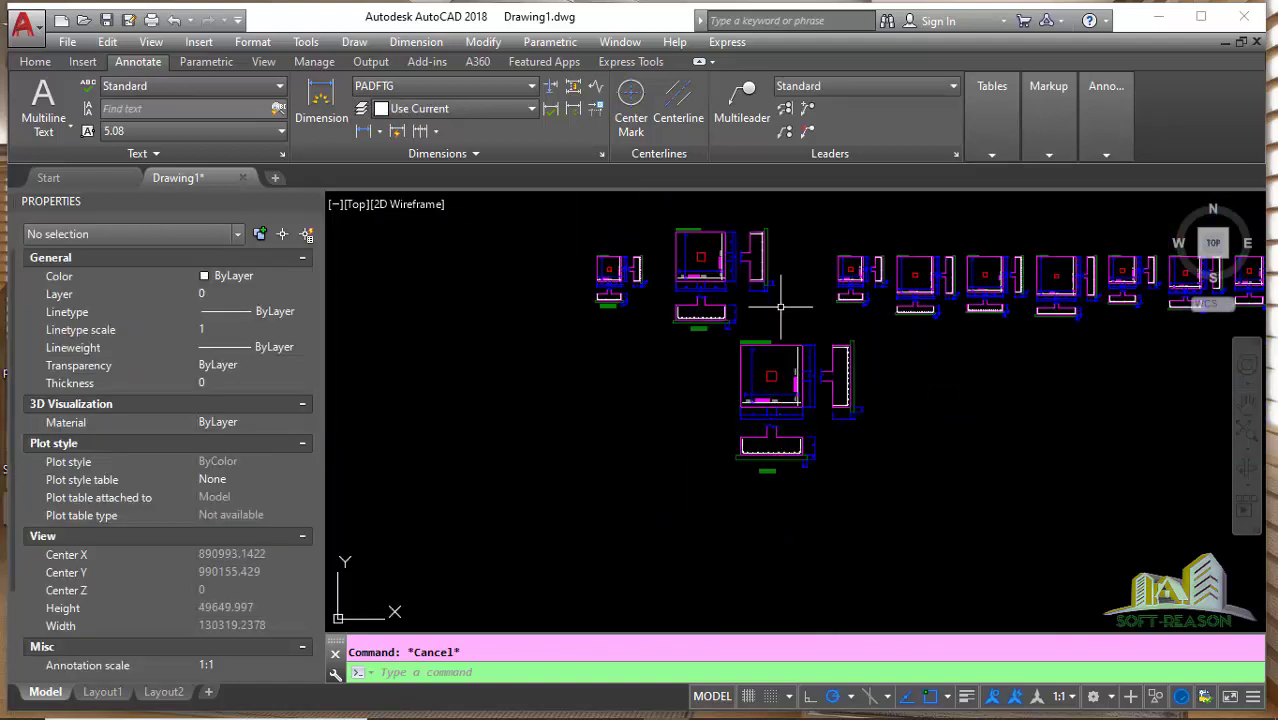
Move the Scale 1:25 footing detail to the left of the Scale 1:20 detail.
click(792, 211)
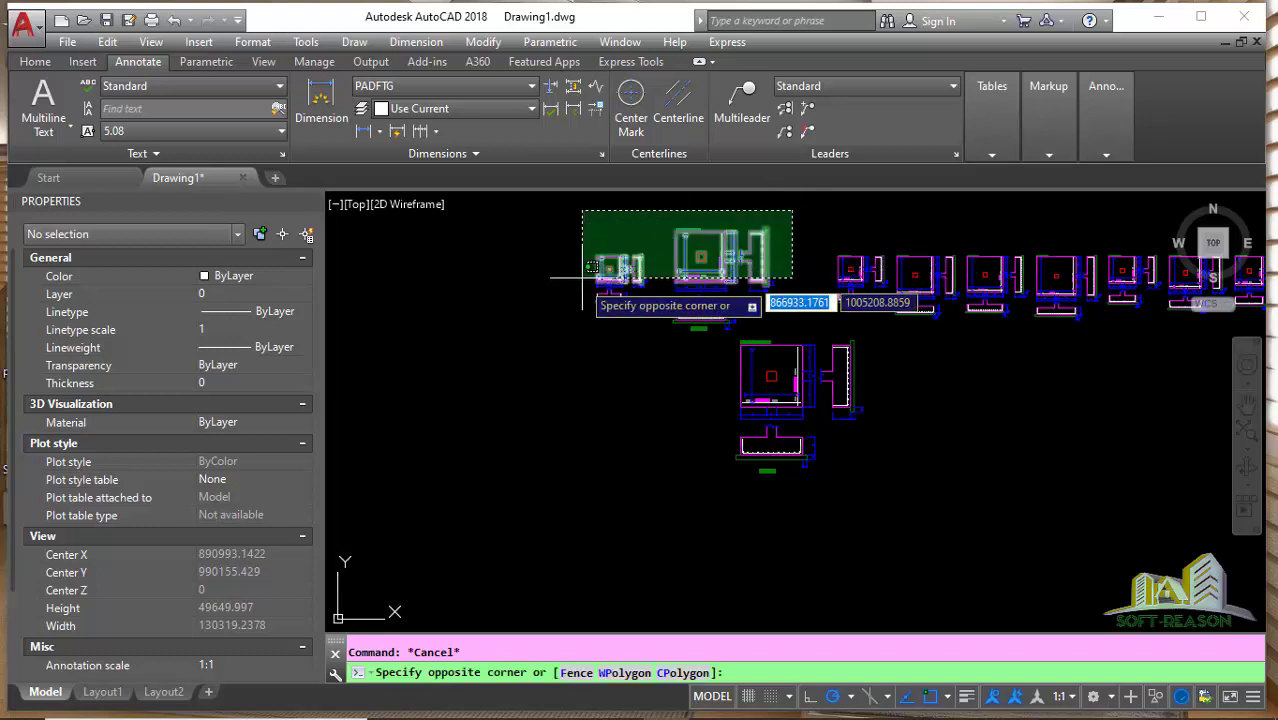
click(663, 332)
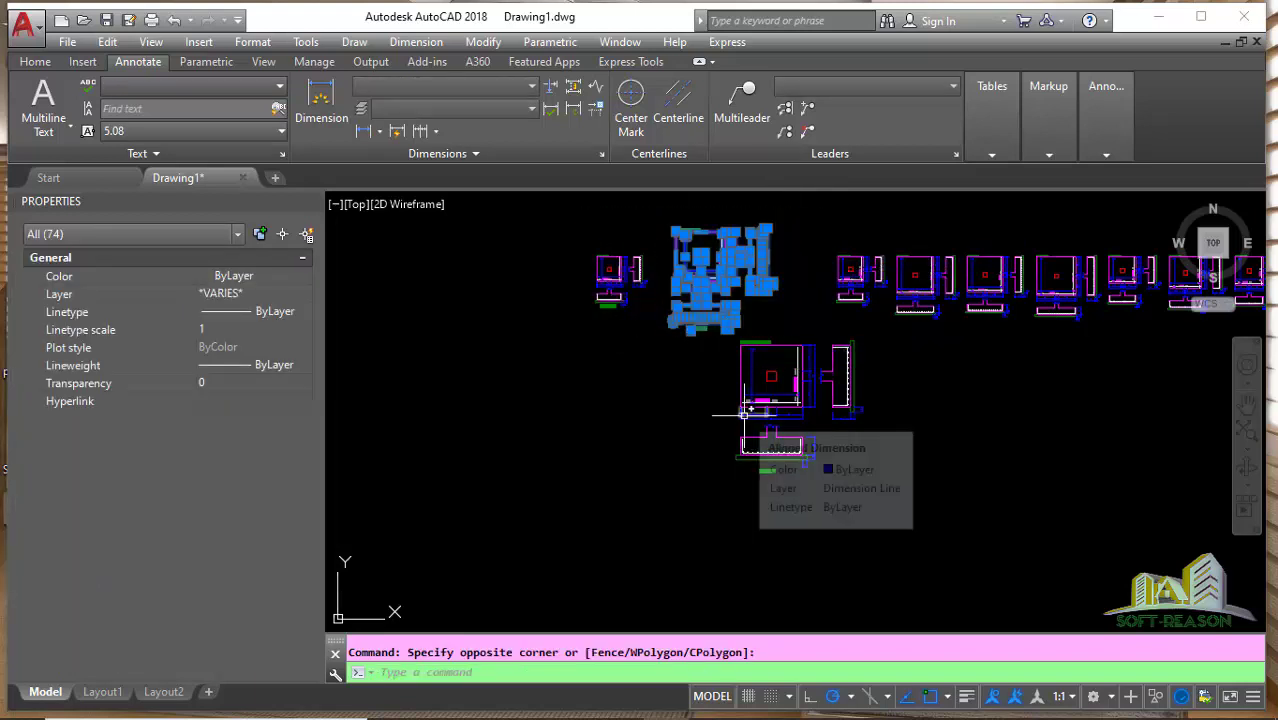
text(m)
key(Return)
click(693, 330)
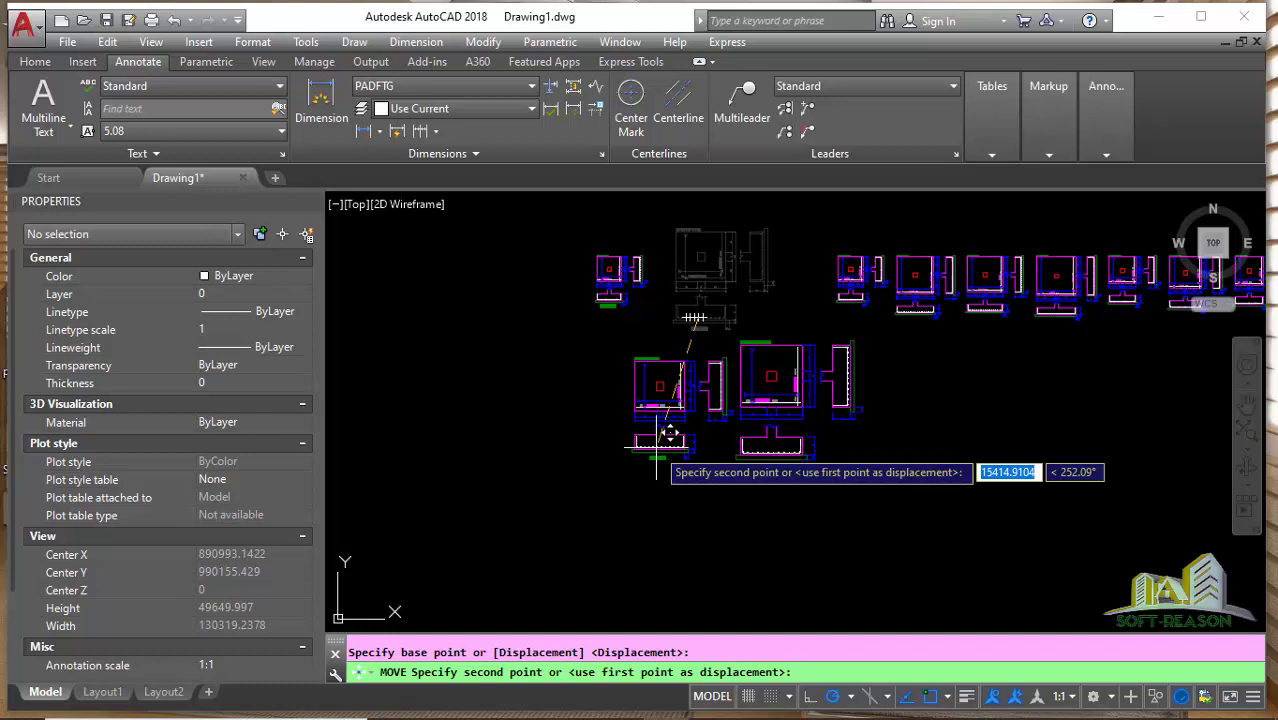
click(668, 432)
Move the Scale 1:50 footing detail to the left of the Scale 1:25 detail.
click(663, 228)
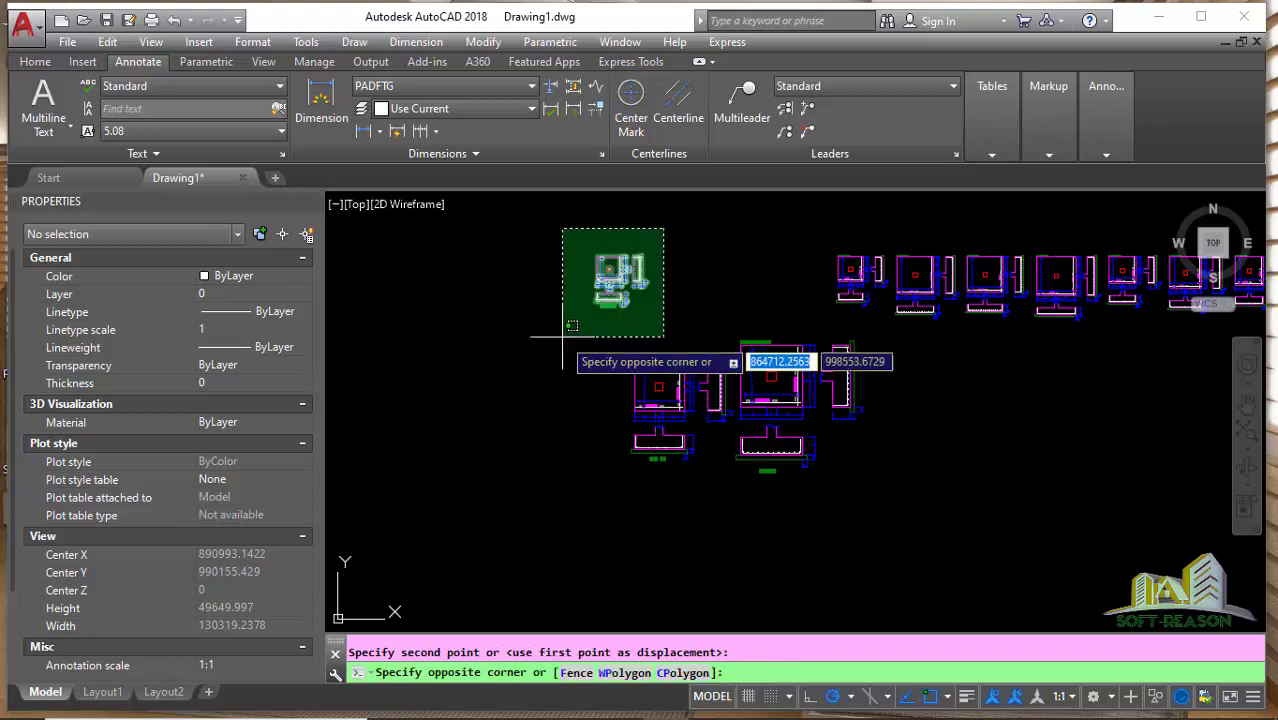
click(564, 334)
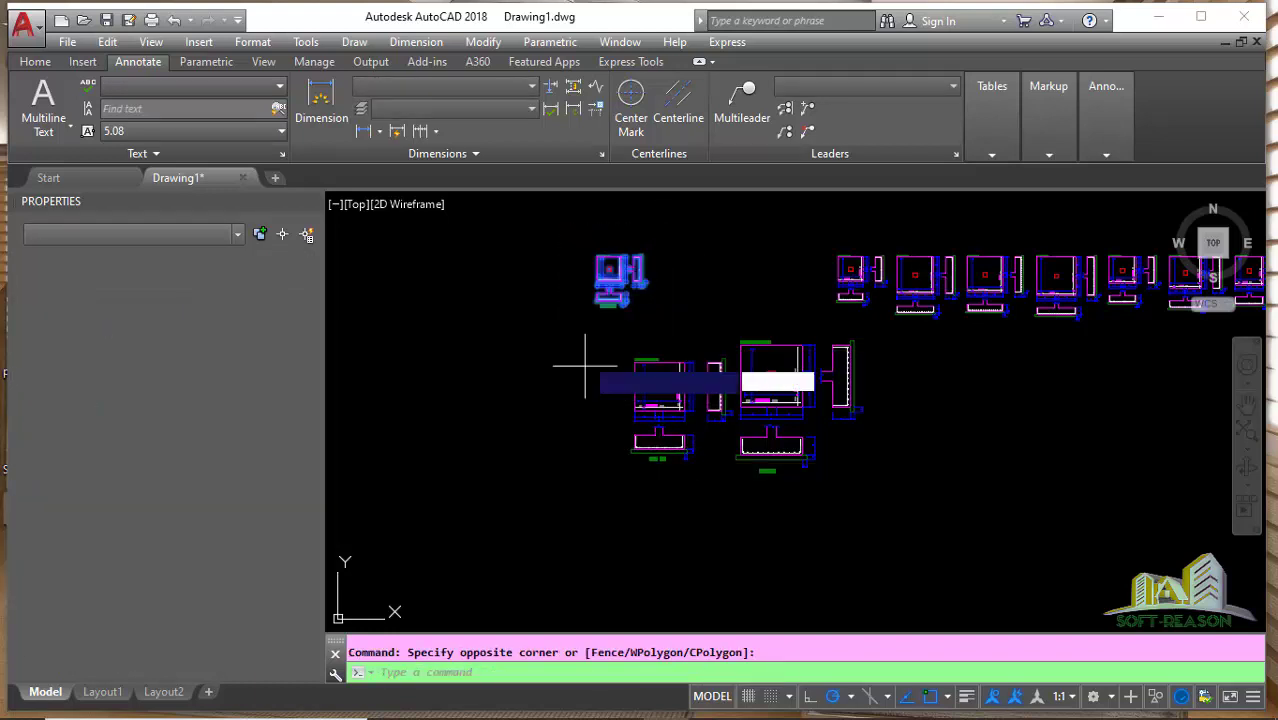
text(m)
key(Return)
click(605, 298)
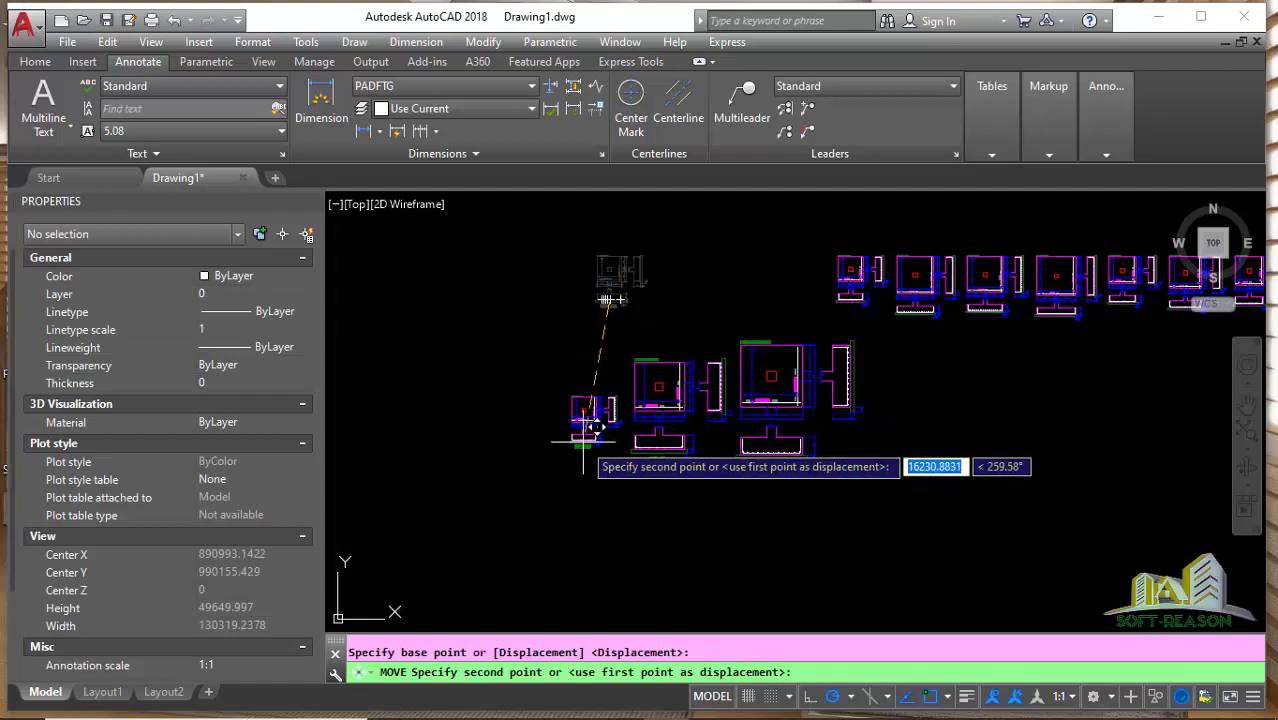
click(590, 432)
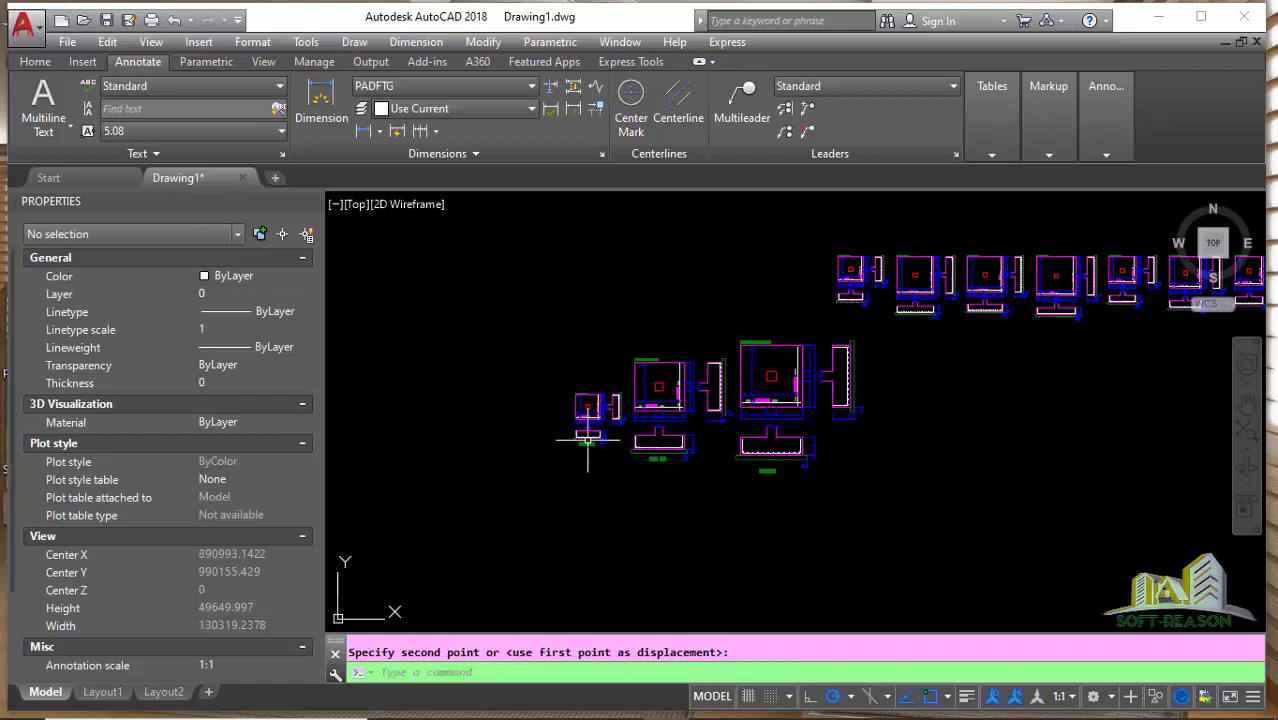
scroll(598, 436, up, 2)
scroll(598, 436, up, 2)
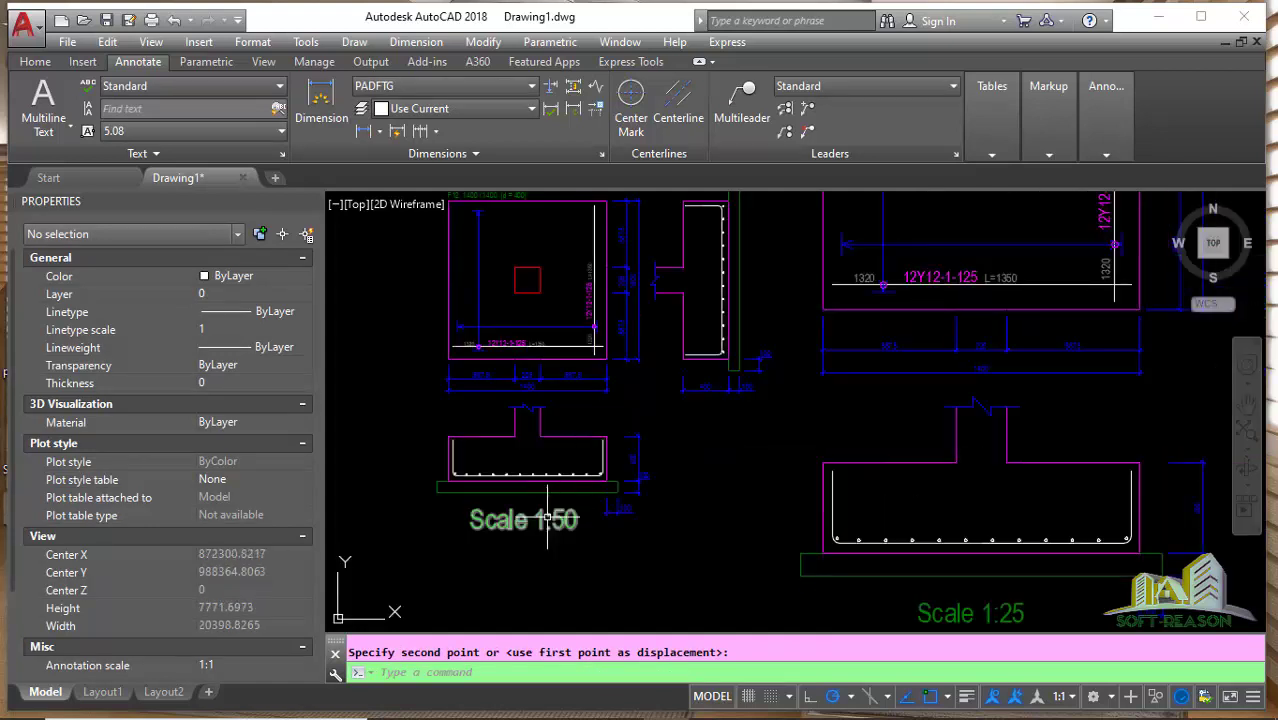
scroll(492, 470, down, 2)
scroll(690, 530, up, 1)
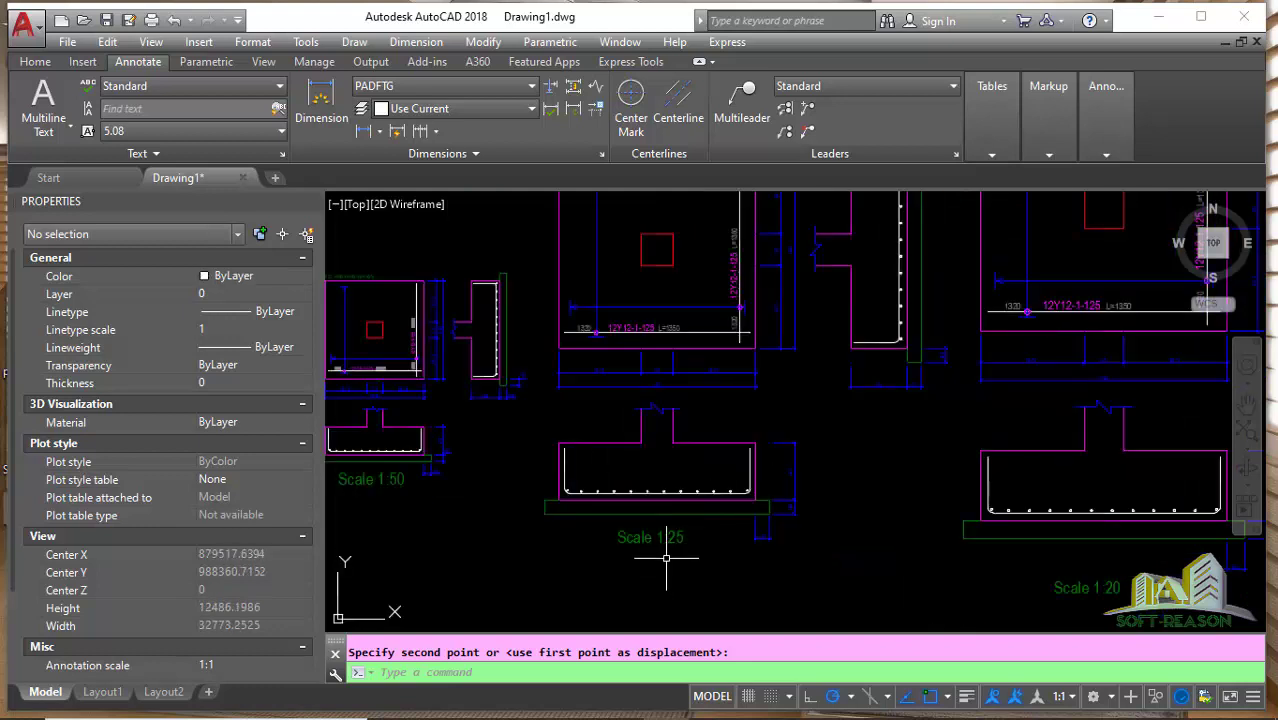
scroll(668, 558, down, 2)
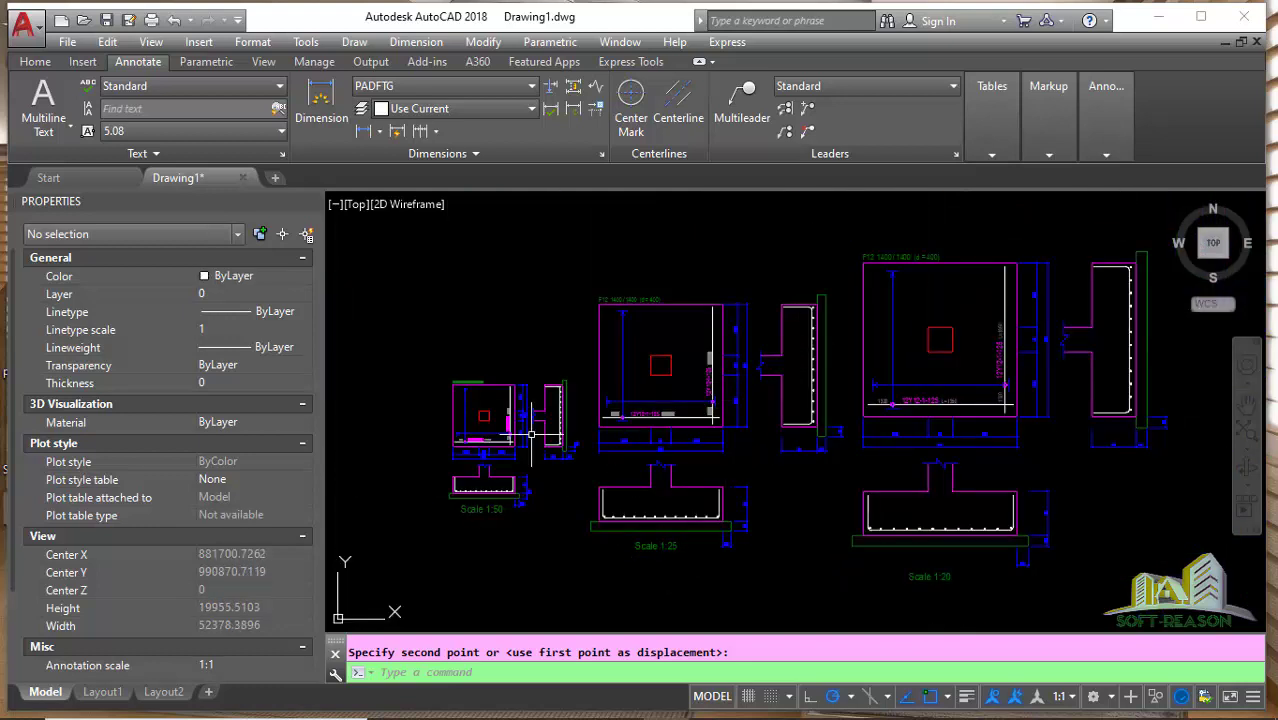
scroll(955, 579, up, 2)
scroll(794, 495, down, 2)
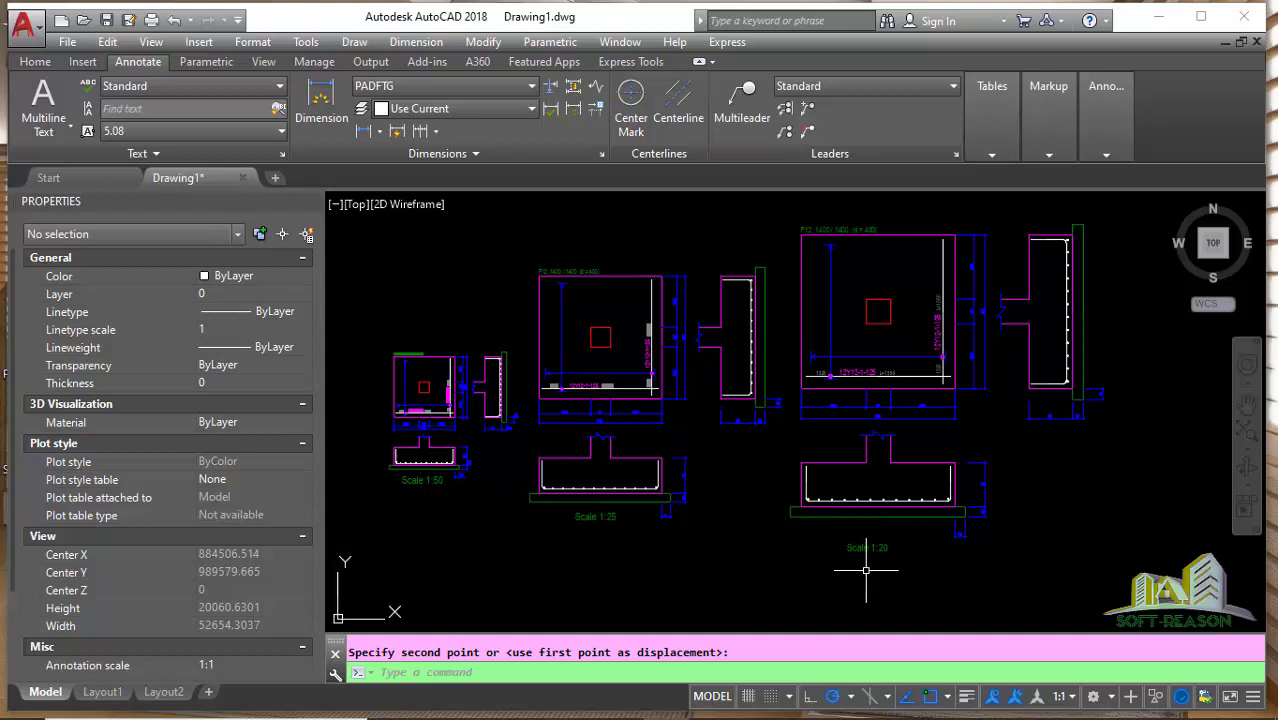
scroll(878, 565, up, 2)
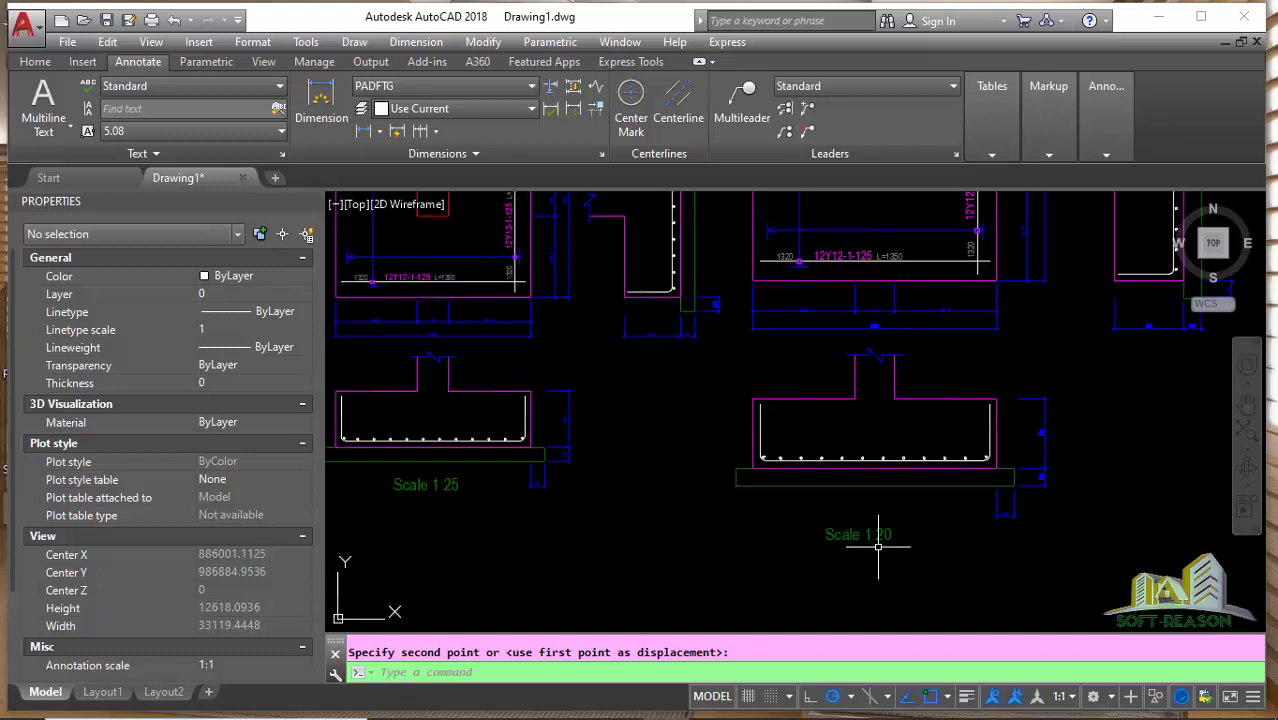
scroll(875, 547, down, 4)
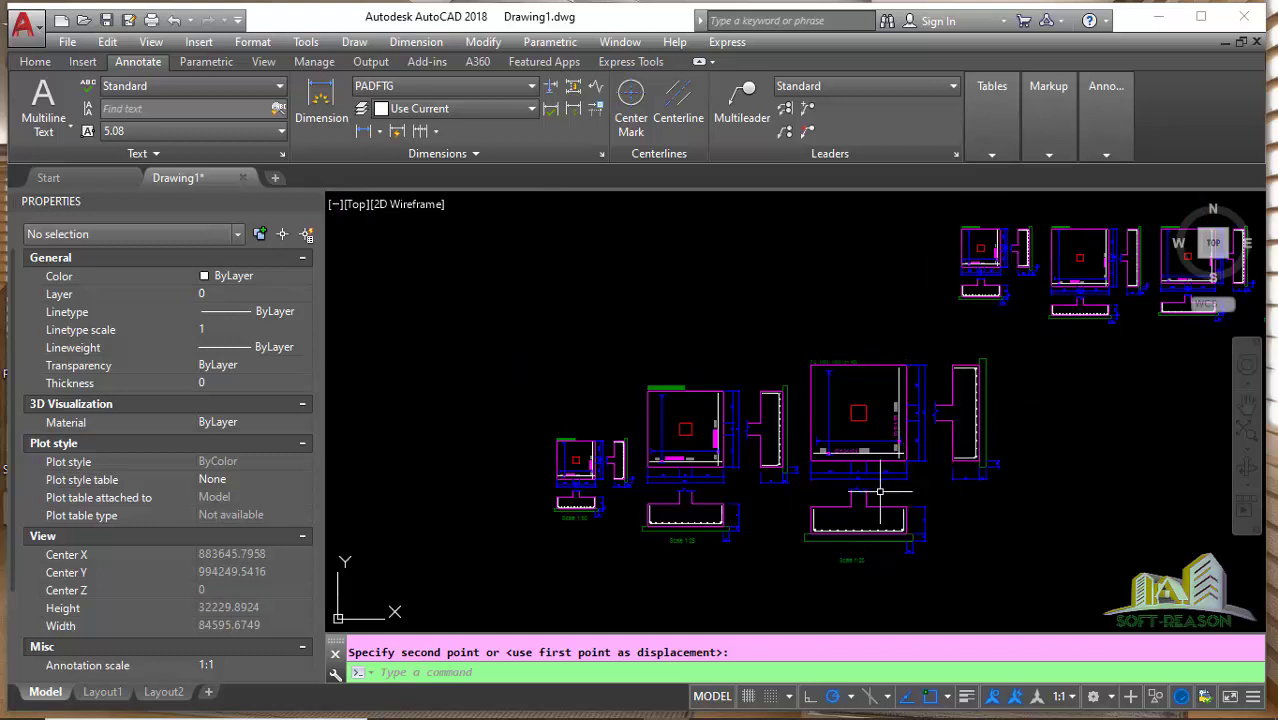
scroll(872, 475, up, 2)
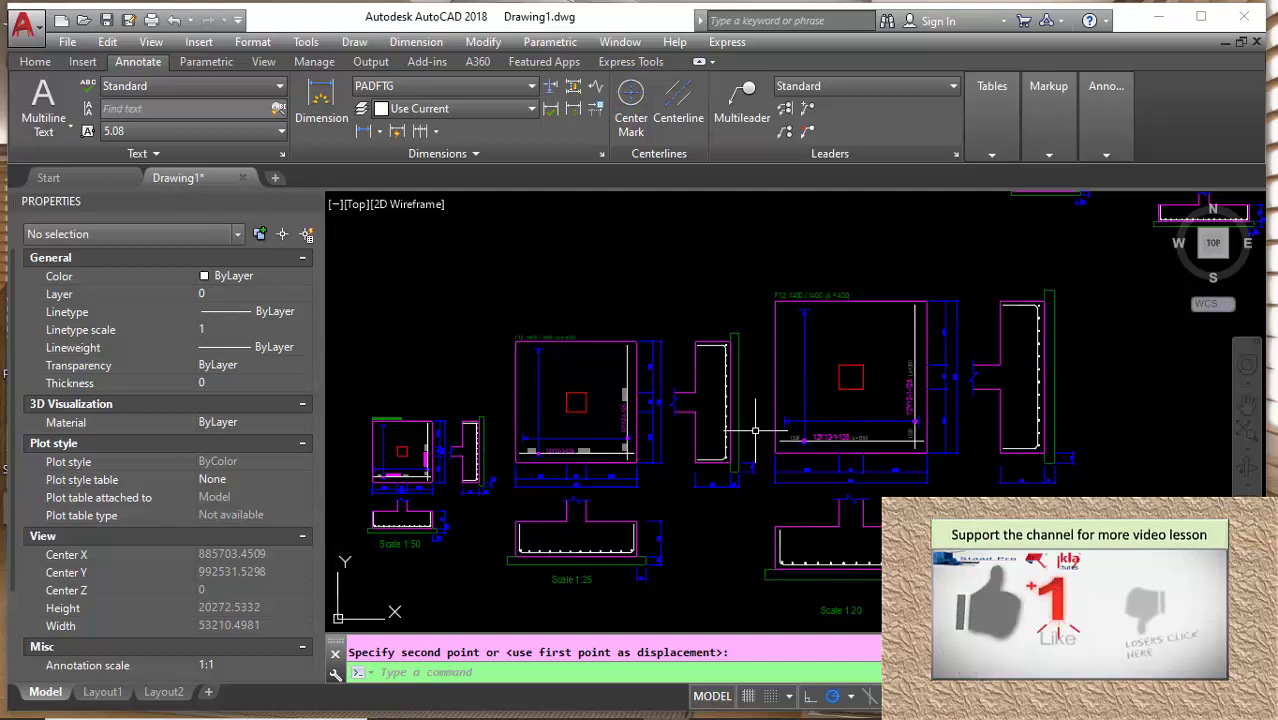
scroll(705, 328, down, 4)
scroll(706, 338, up, 2)
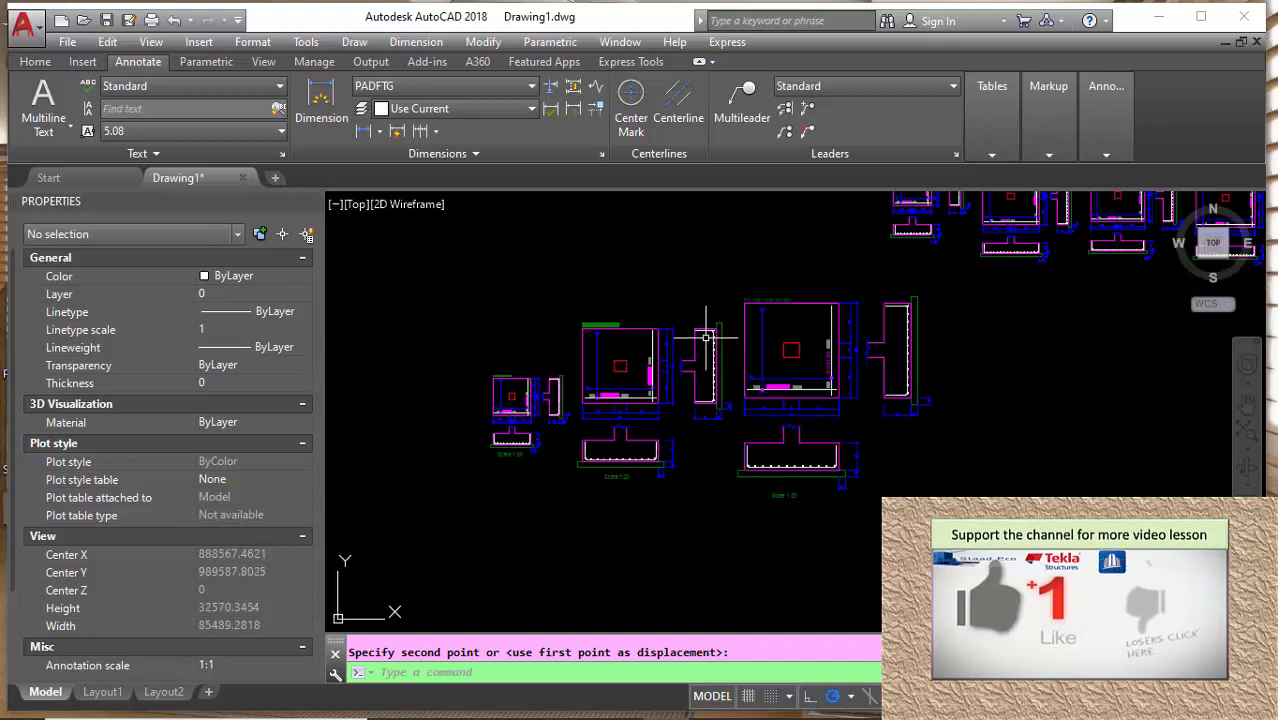